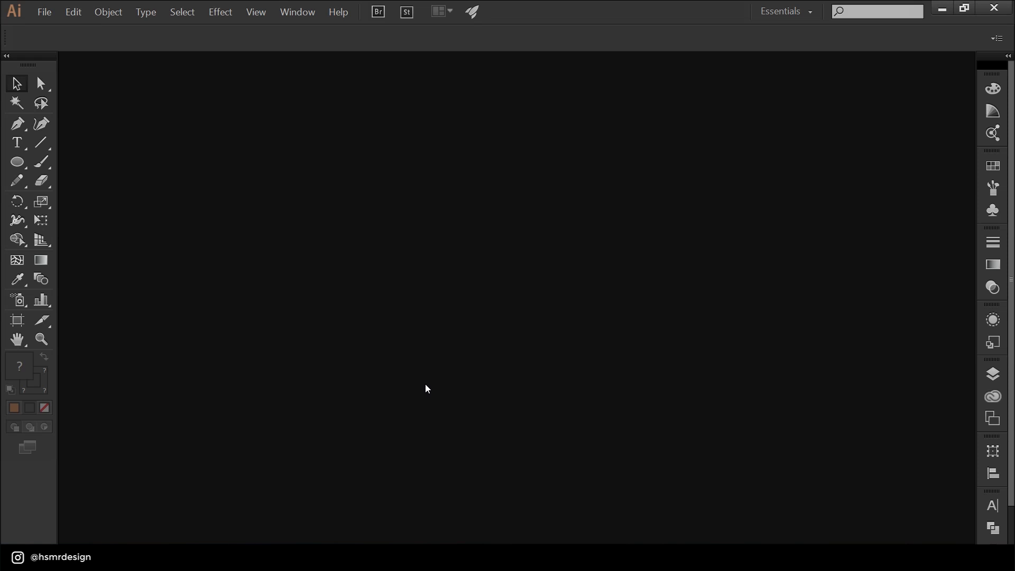
Create a new 1200 × 1200 px document named 'LETTERMARK A' in pixel units, aligned to the pixel grid
click(47, 12)
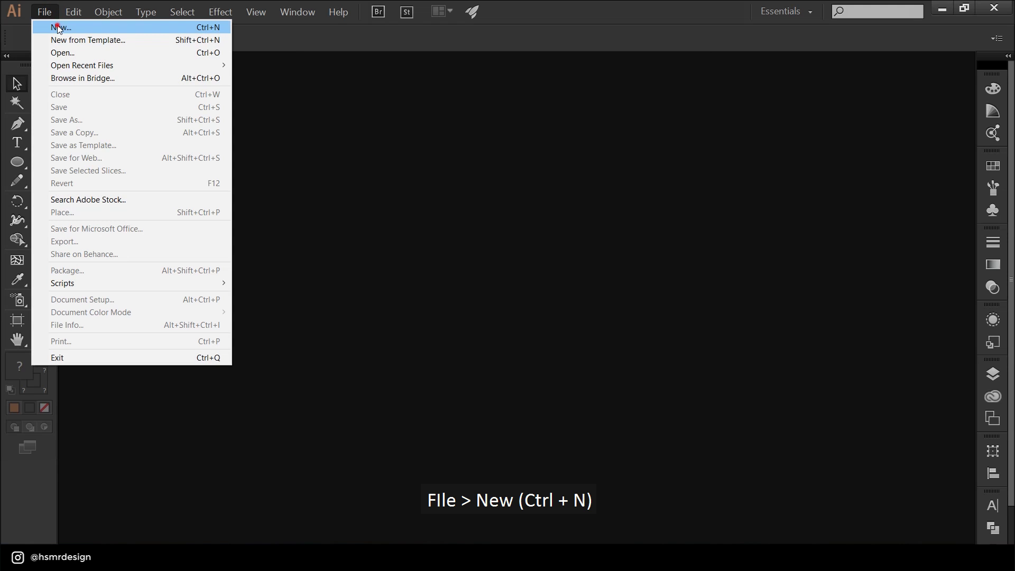
click(57, 24)
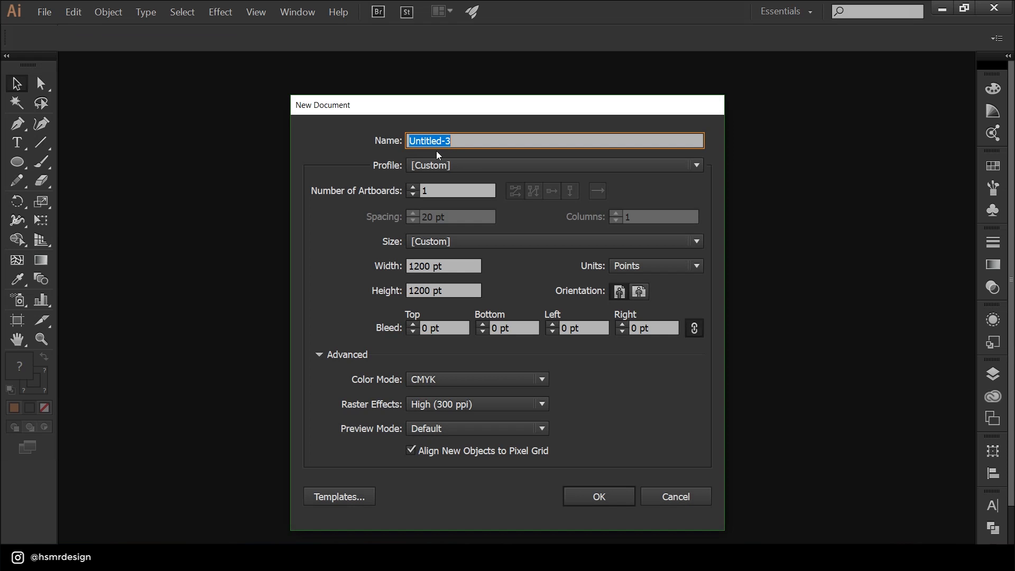
text(LETTER)
text(MARK )
text(A)
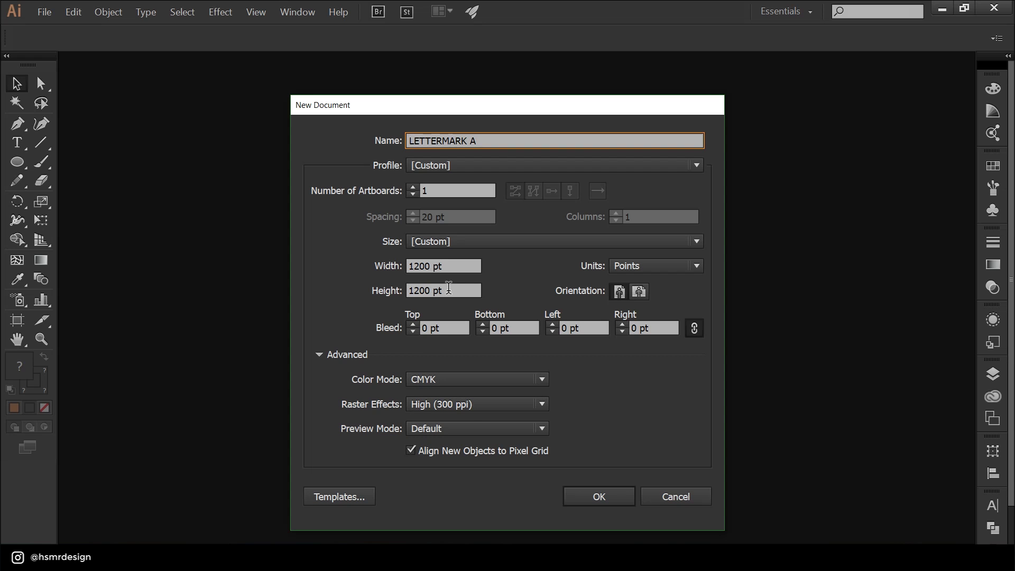
click(632, 268)
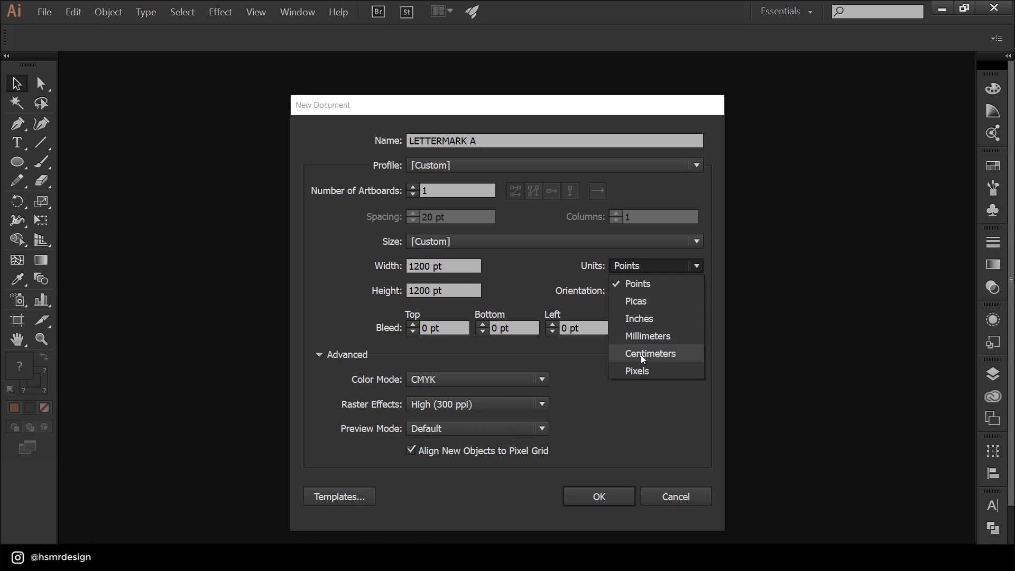
click(646, 371)
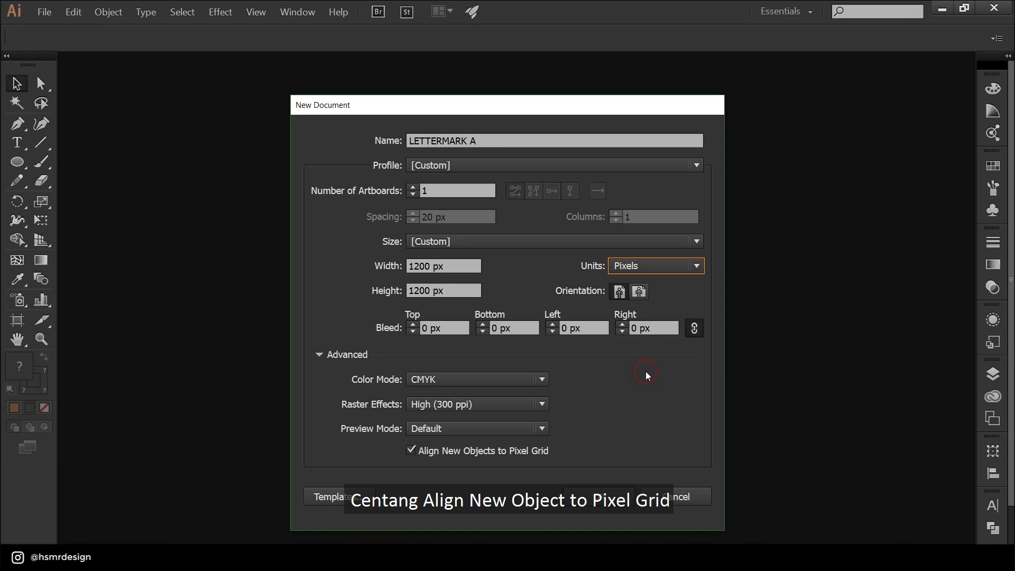
click(411, 451)
click(410, 451)
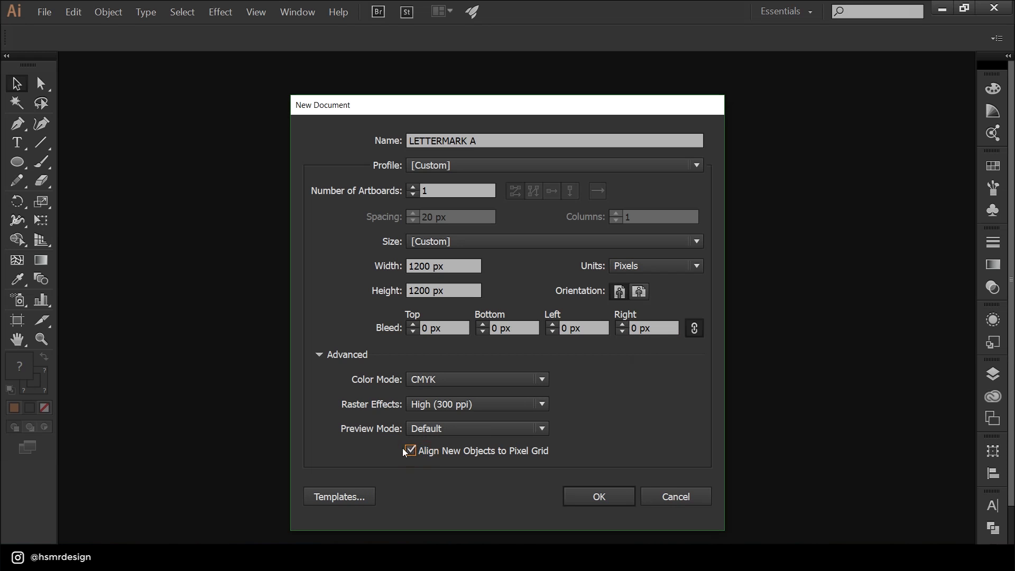
click(600, 505)
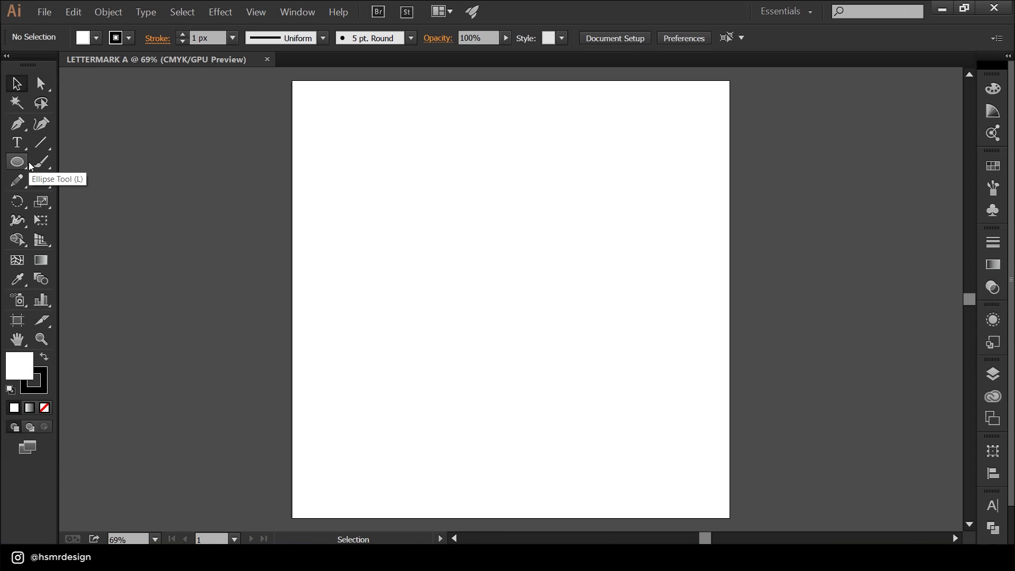
At 100% zoom, draw a 600 × 600 px square with the Rectangle tool
scroll(503, 299, up, 1)
scroll(502, 300, down, 1)
key(ctrl+1)
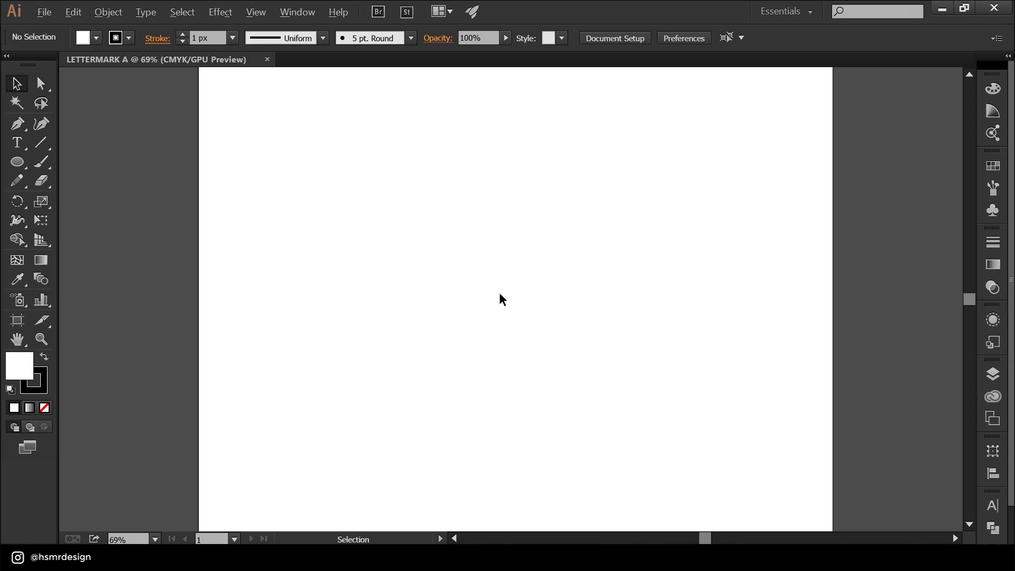
drag(17, 162, 123, 171)
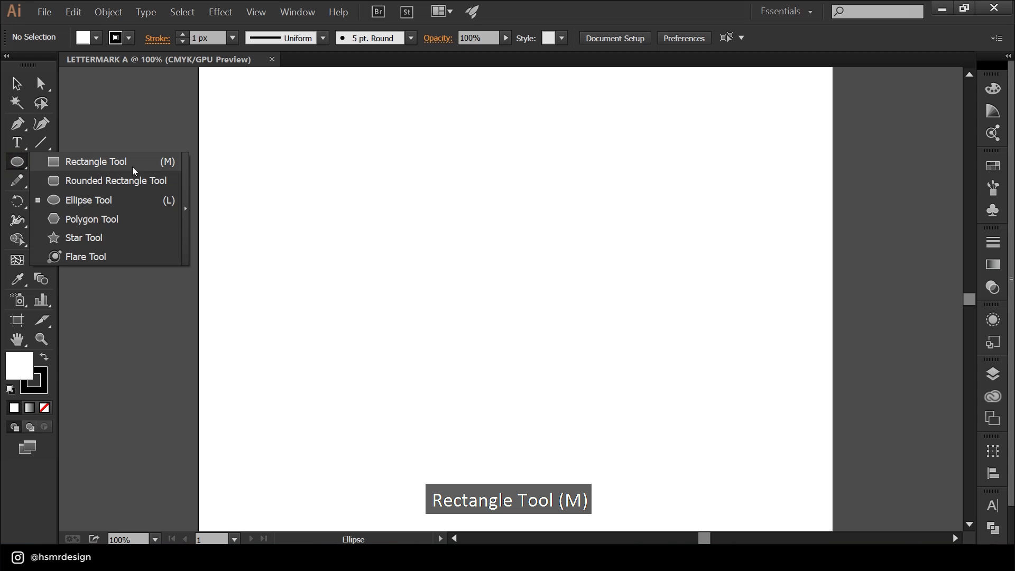
click(134, 170)
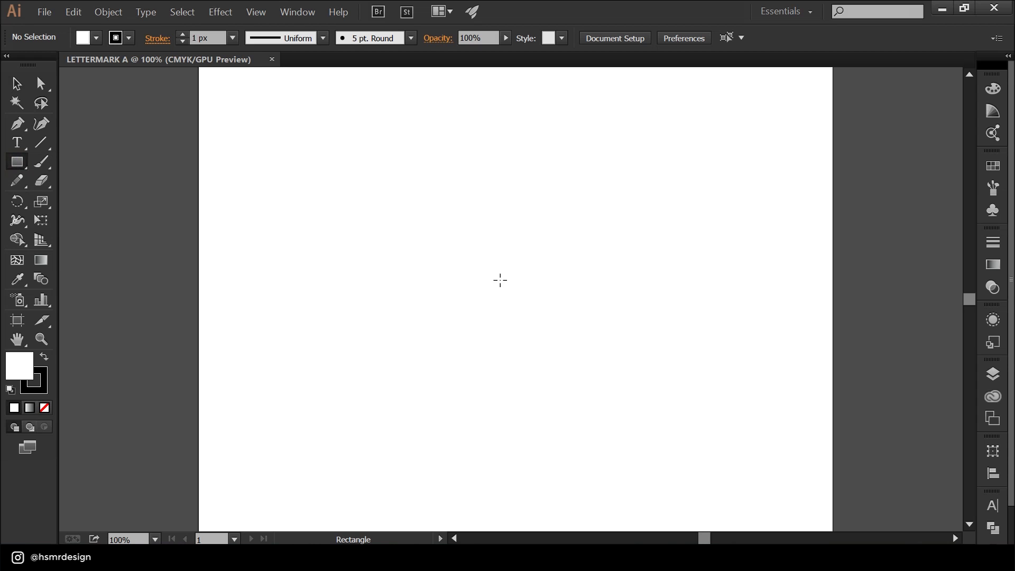
click(516, 304)
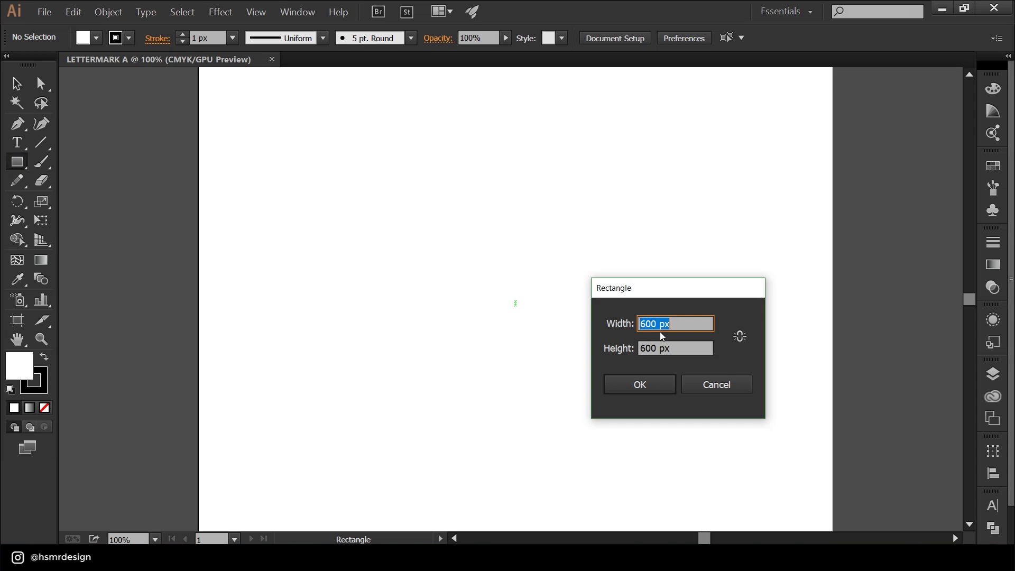
text(6)
key(Tab)
text(60)
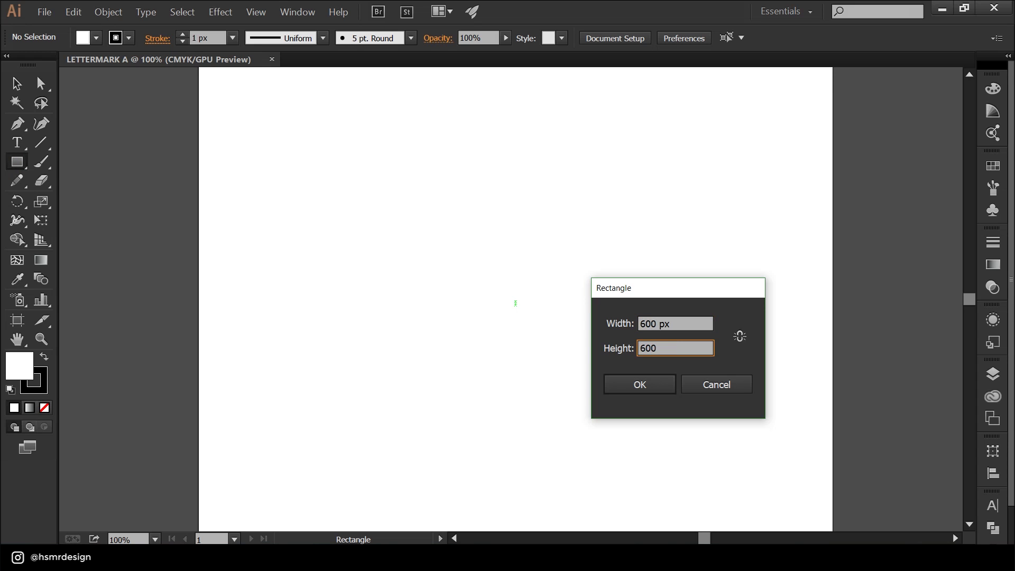
click(647, 385)
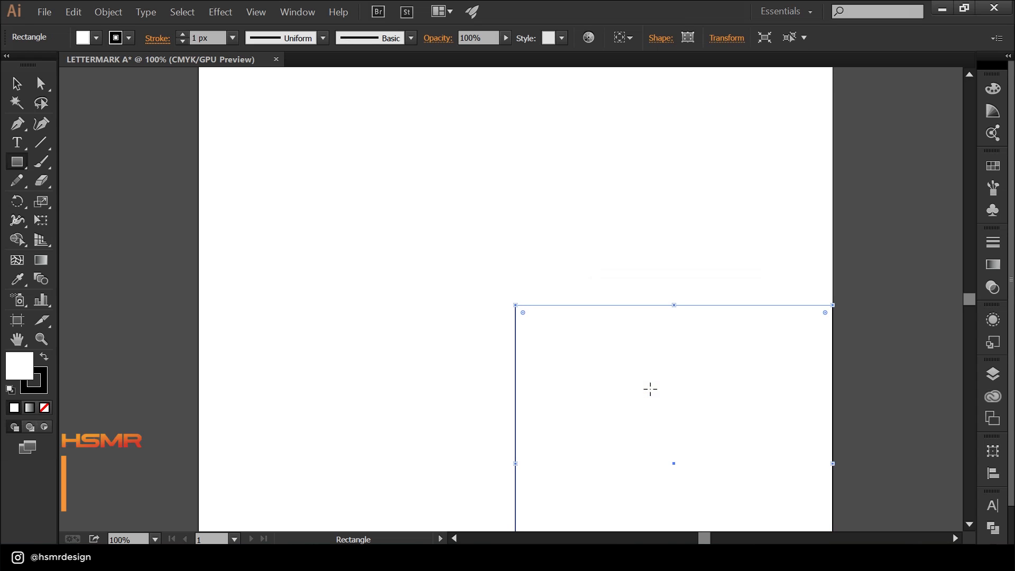
Move the square to the centre of the artboard and reselect it
key(v)
mouse_move(676, 470)
mouse_down()
mouse_move(529, 339)
mouse_move(524, 316)
mouse_up()
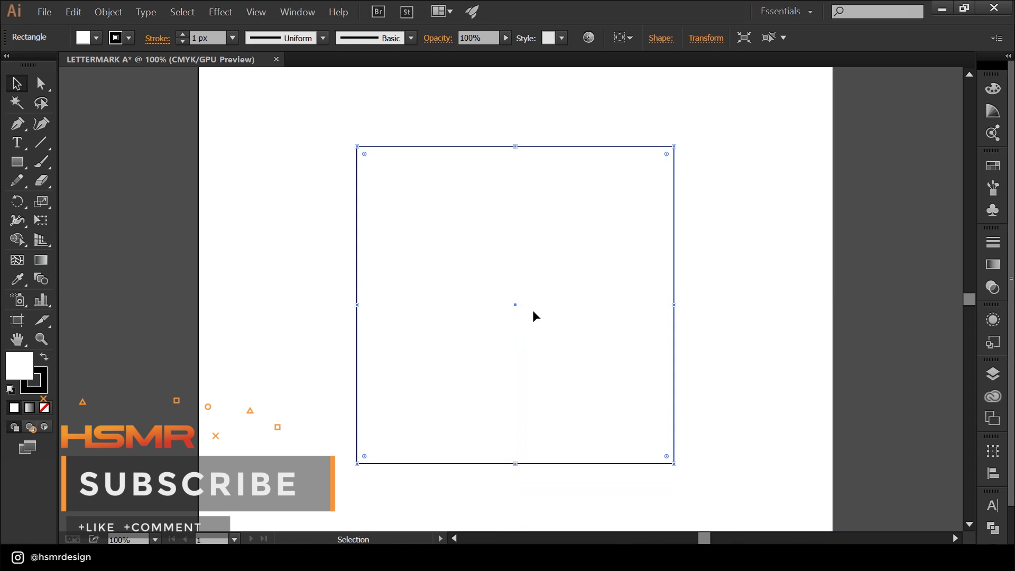
click(716, 341)
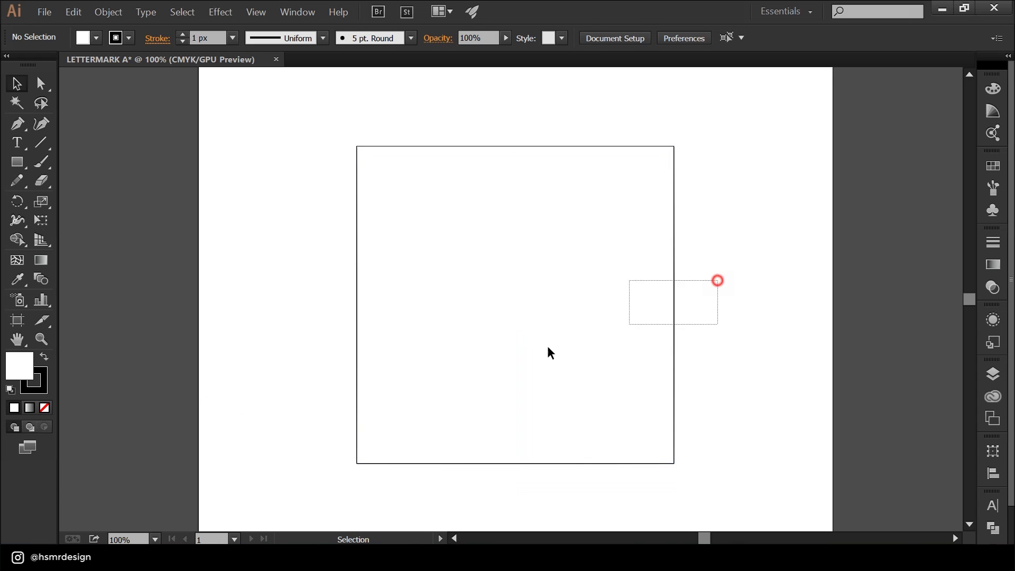
drag(717, 282, 534, 361)
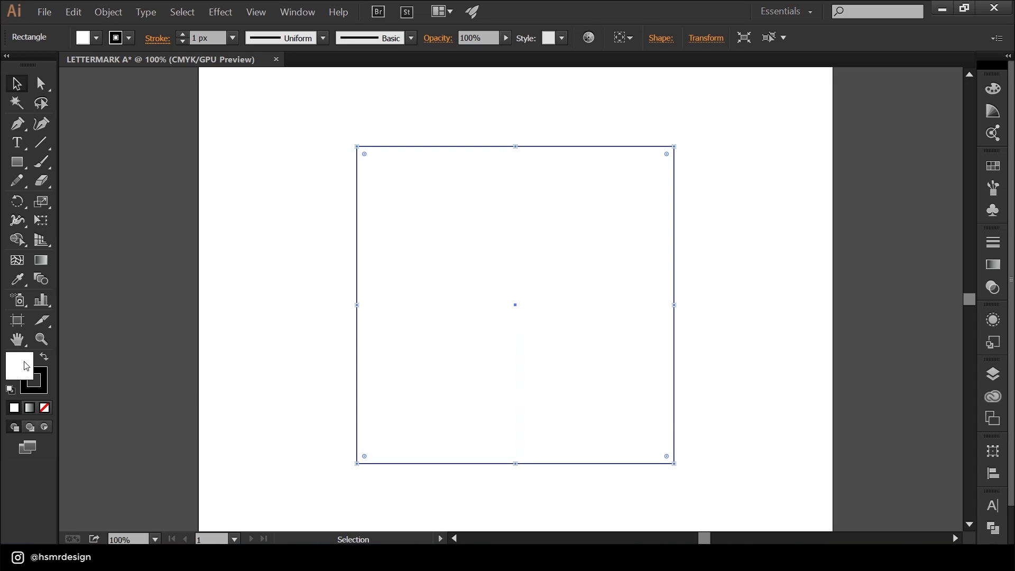
Remove the square's fill and set its stroke colour to pink ED0F4E
click(46, 410)
click(47, 382)
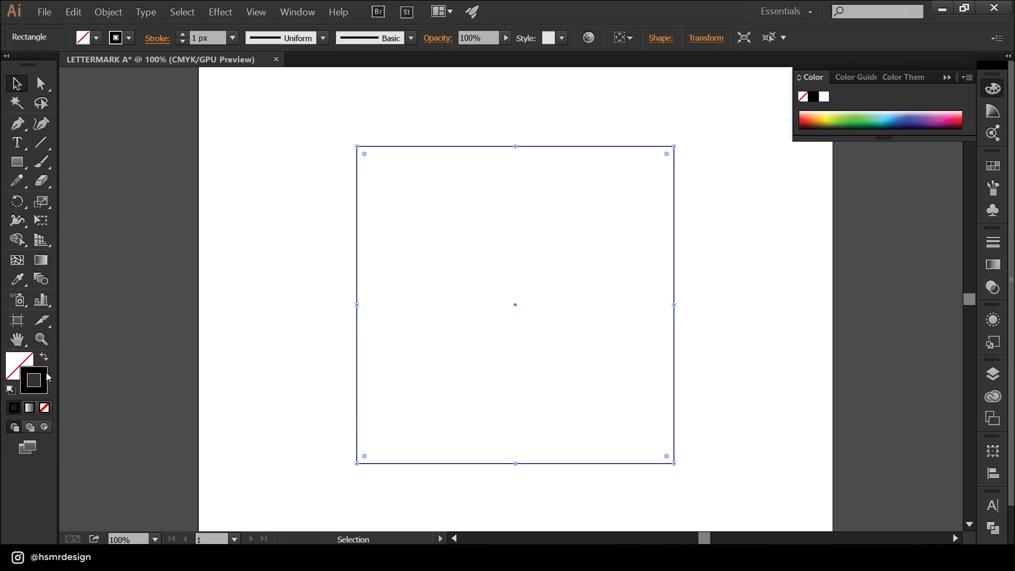
double_click(45, 382)
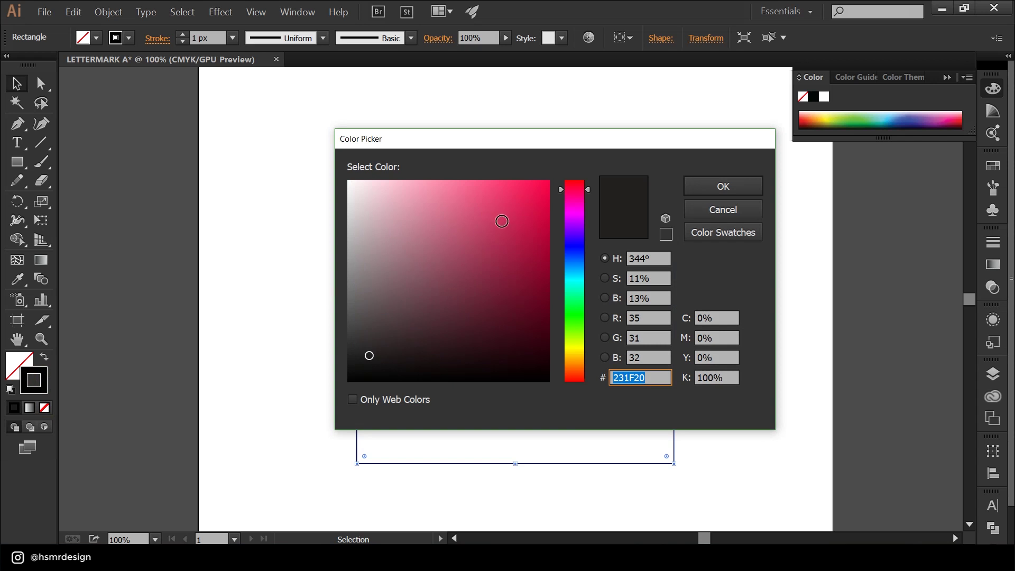
click(538, 194)
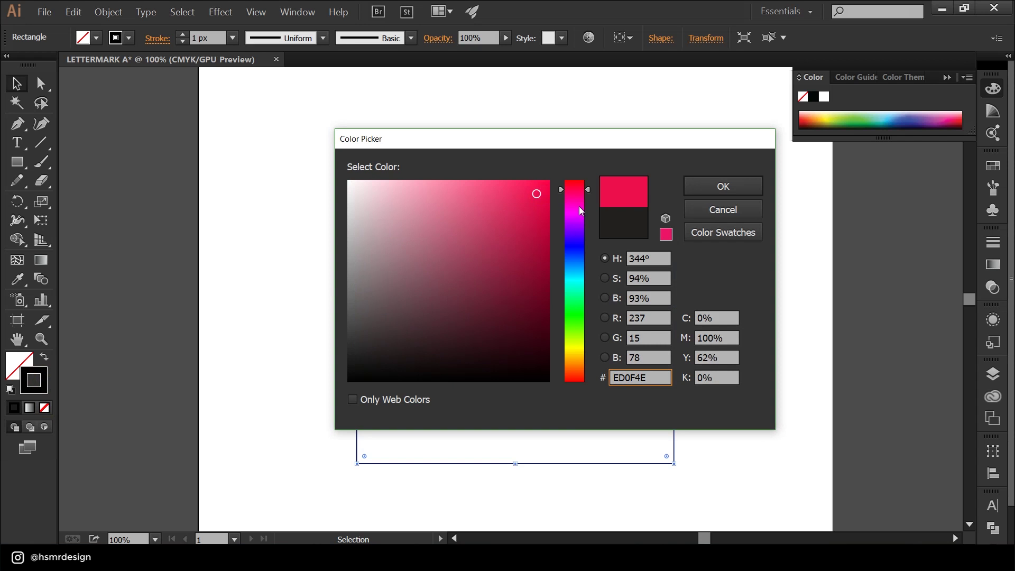
click(722, 187)
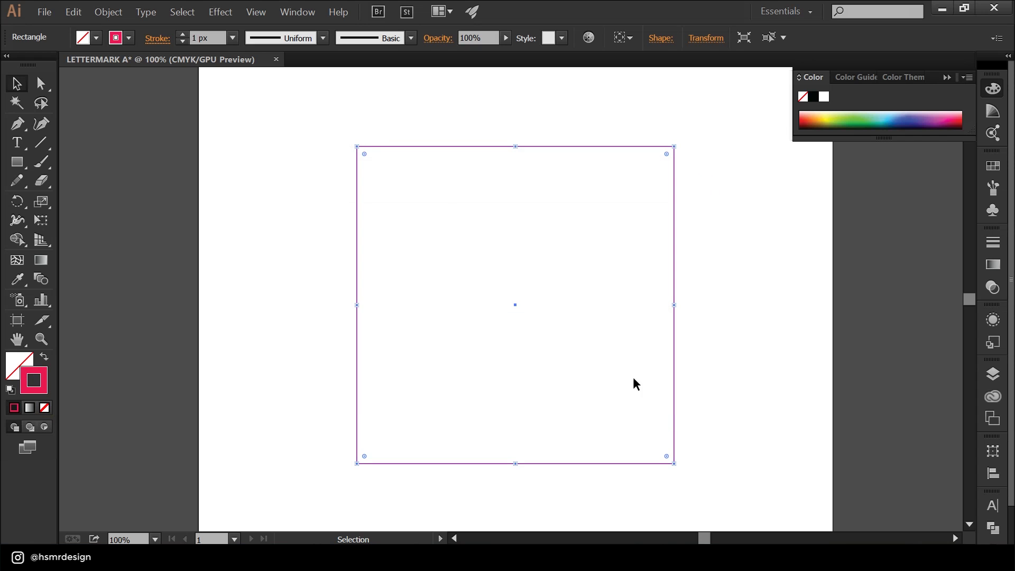
Close the colour panel and reselect the square to check its pink outline
click(726, 309)
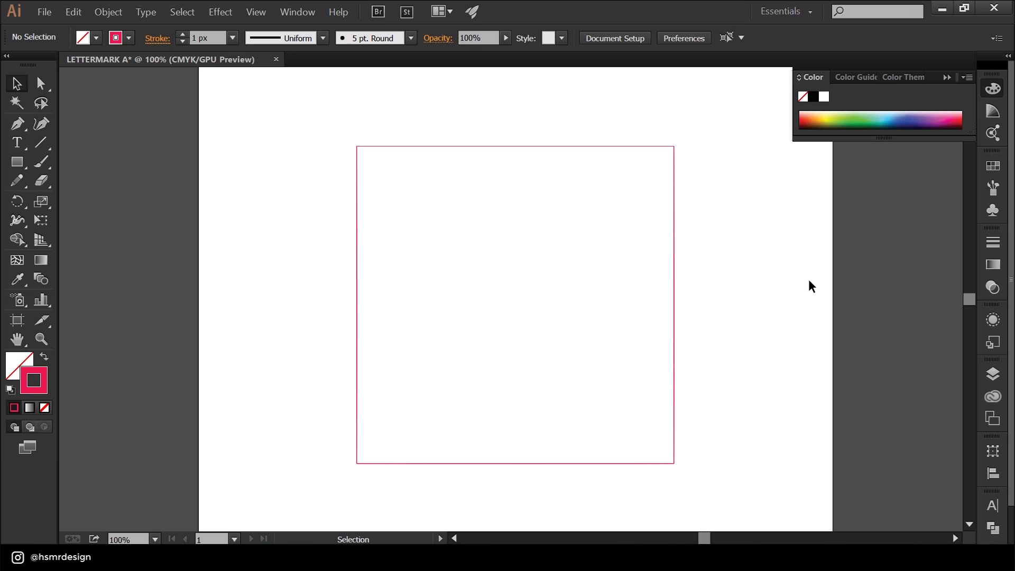
drag(784, 259, 569, 341)
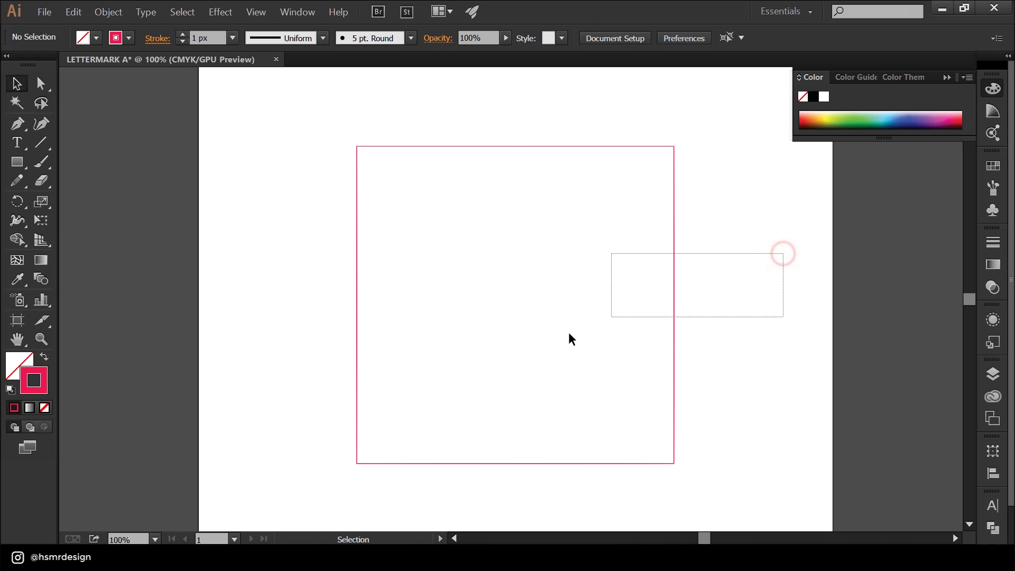
click(945, 78)
click(716, 259)
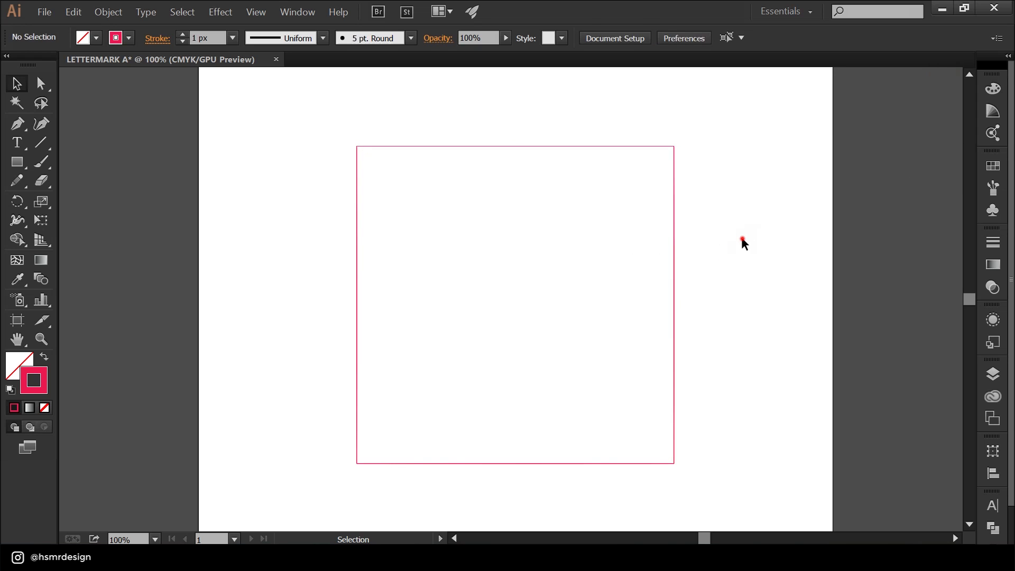
drag(751, 320, 448, 226)
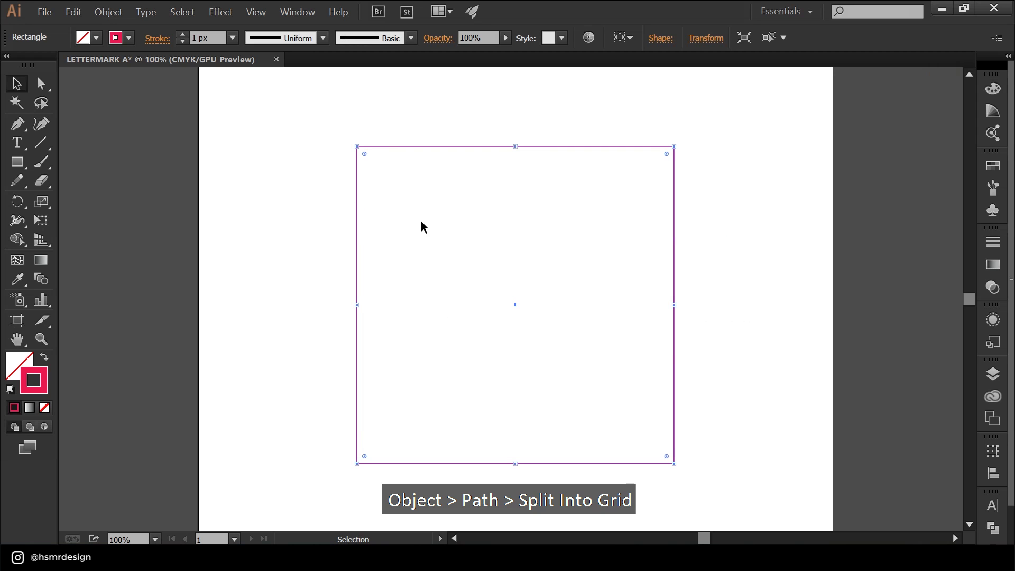
Split the square into 5 rows and 5 columns with 0 gutter, then select all cells
click(108, 13)
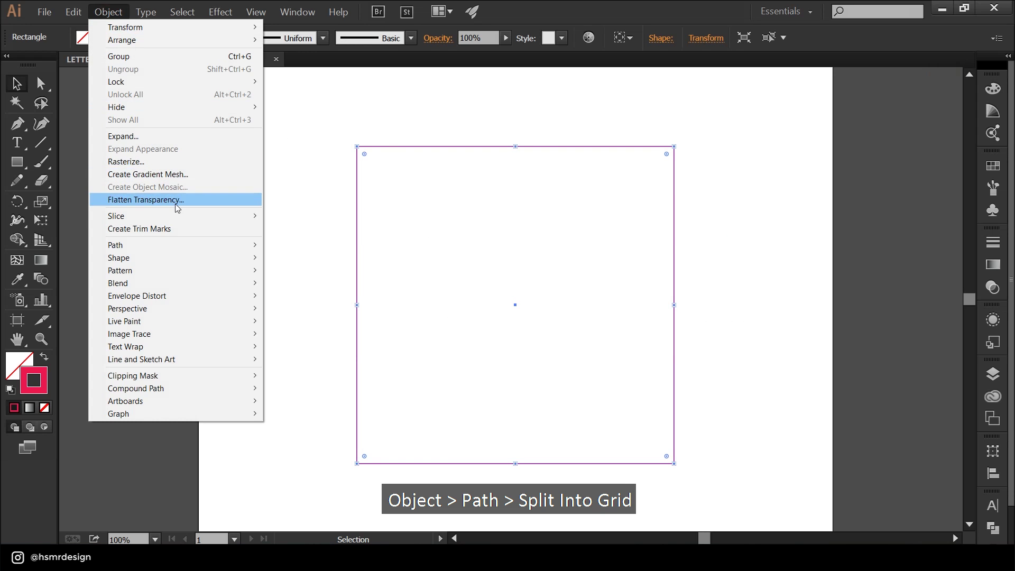
mouse_move(174, 246)
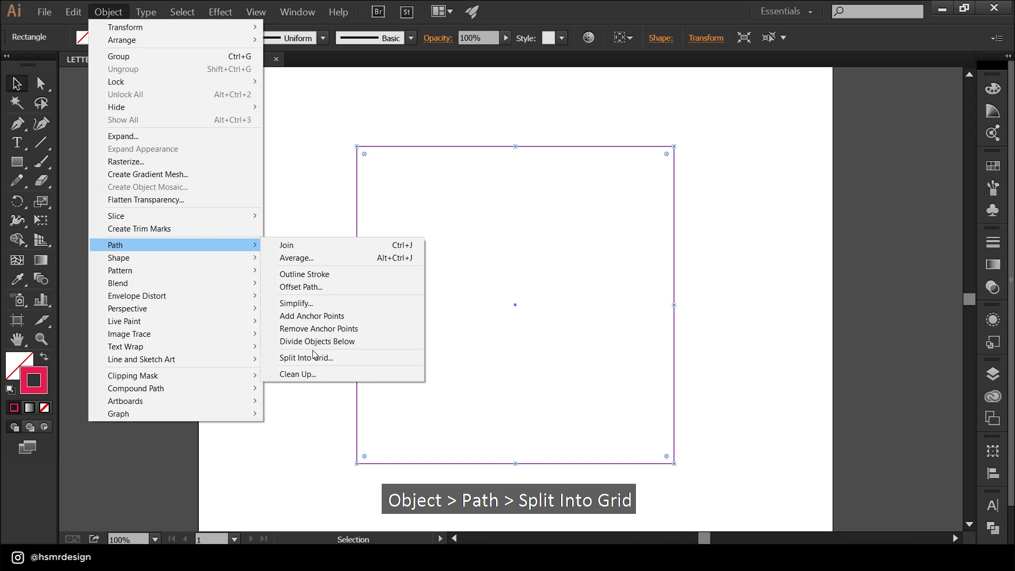
click(338, 358)
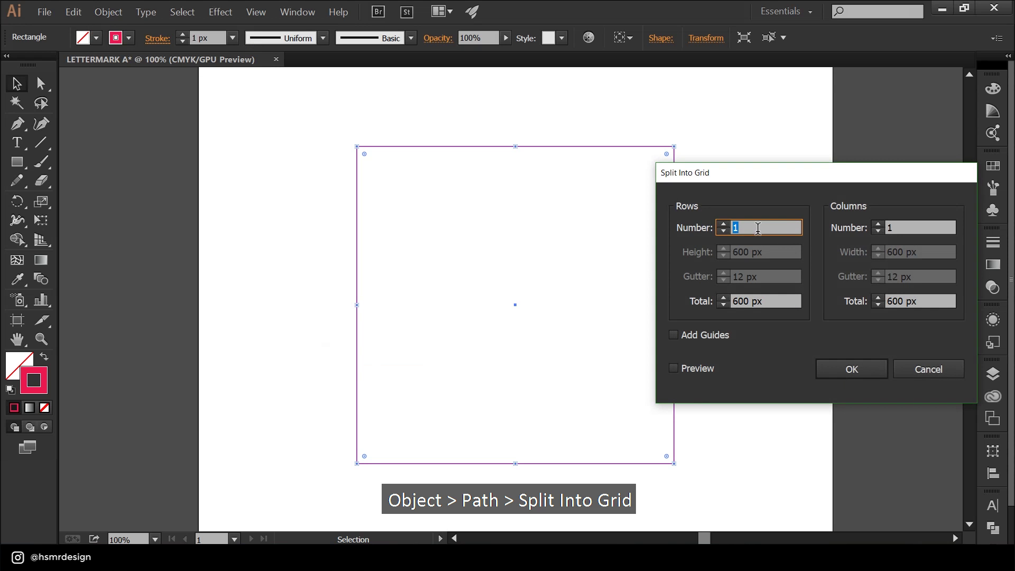
text(5)
click(889, 229)
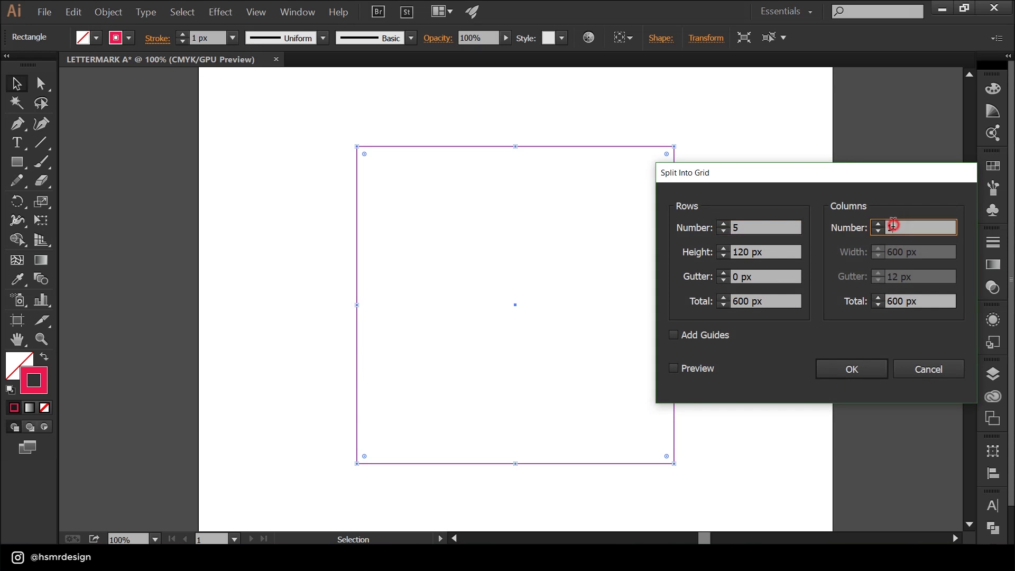
text(5)
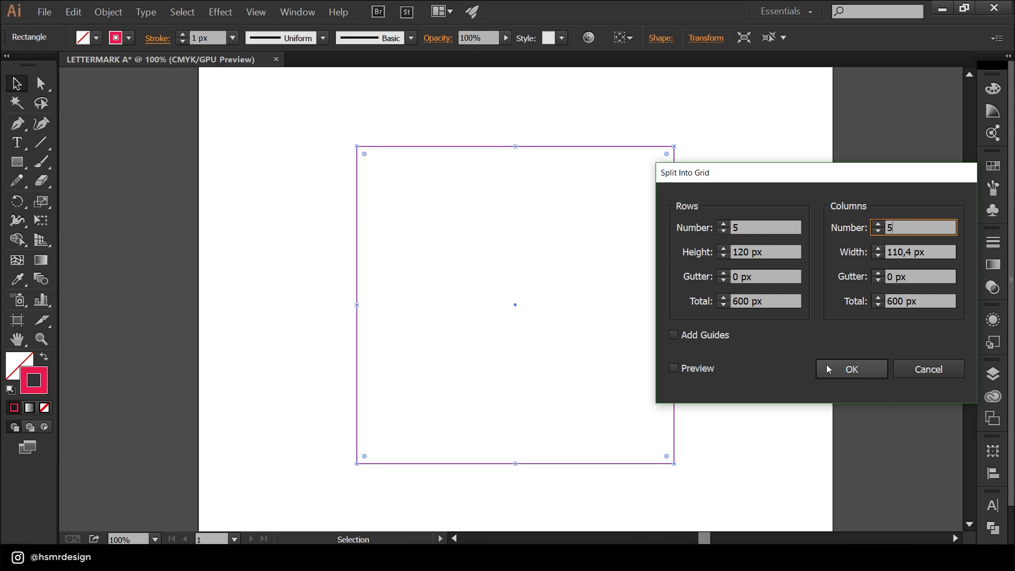
click(820, 370)
click(734, 326)
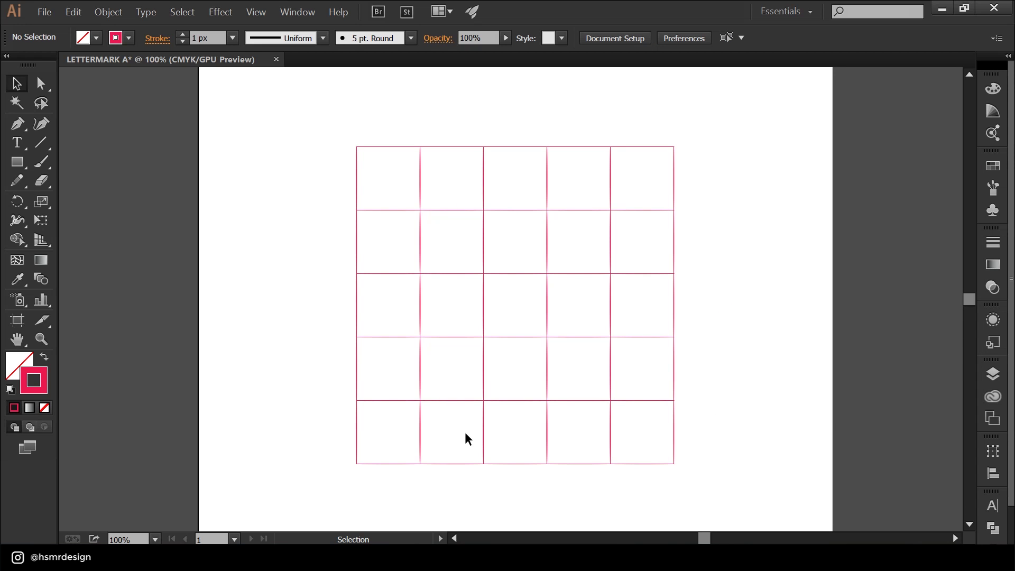
drag(725, 144, 326, 478)
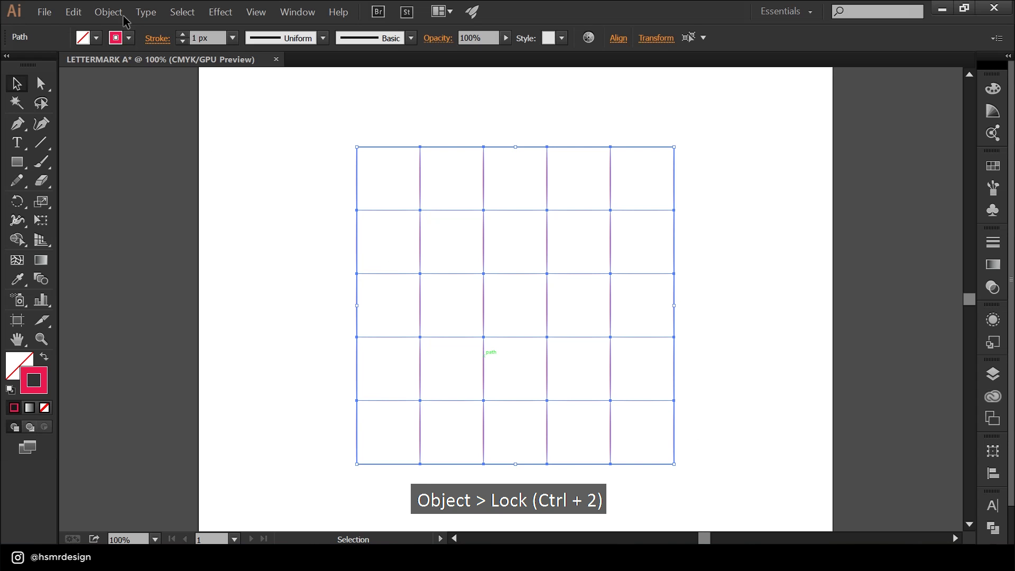
Lock the selected pink grid and confirm marquee-dragging no longer selects it
click(108, 12)
mouse_move(116, 81)
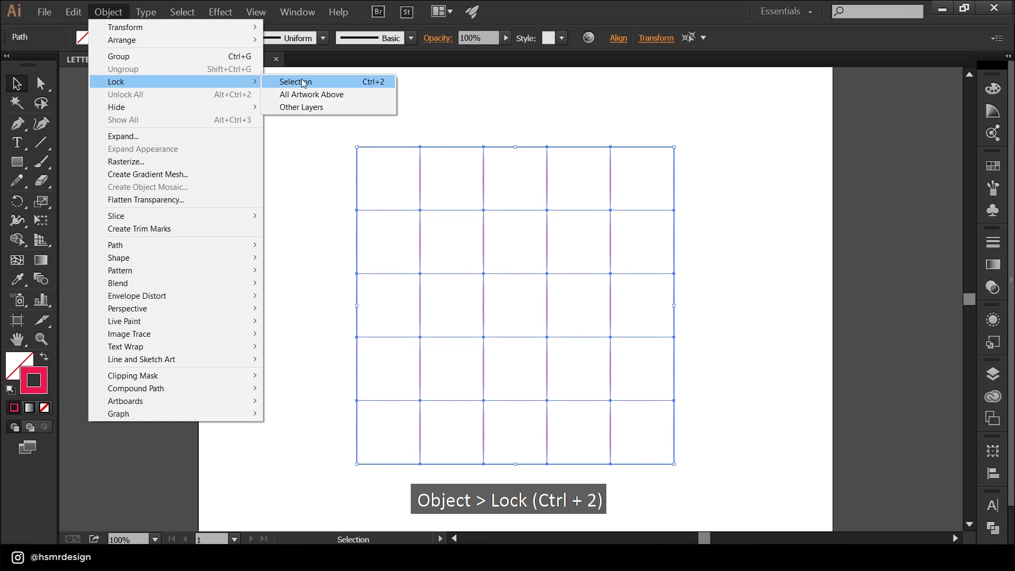
click(345, 85)
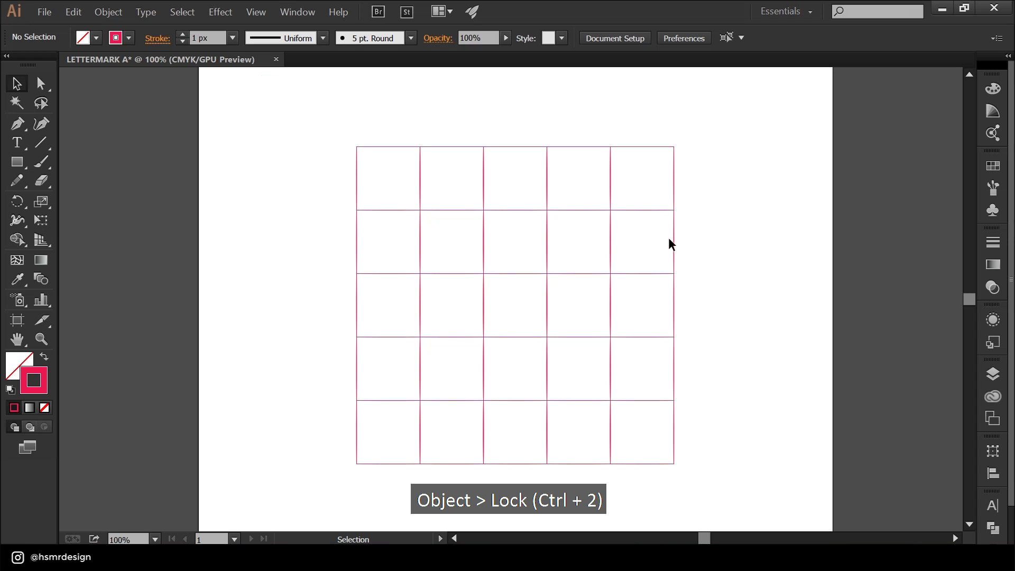
drag(731, 183, 394, 388)
drag(735, 181, 312, 409)
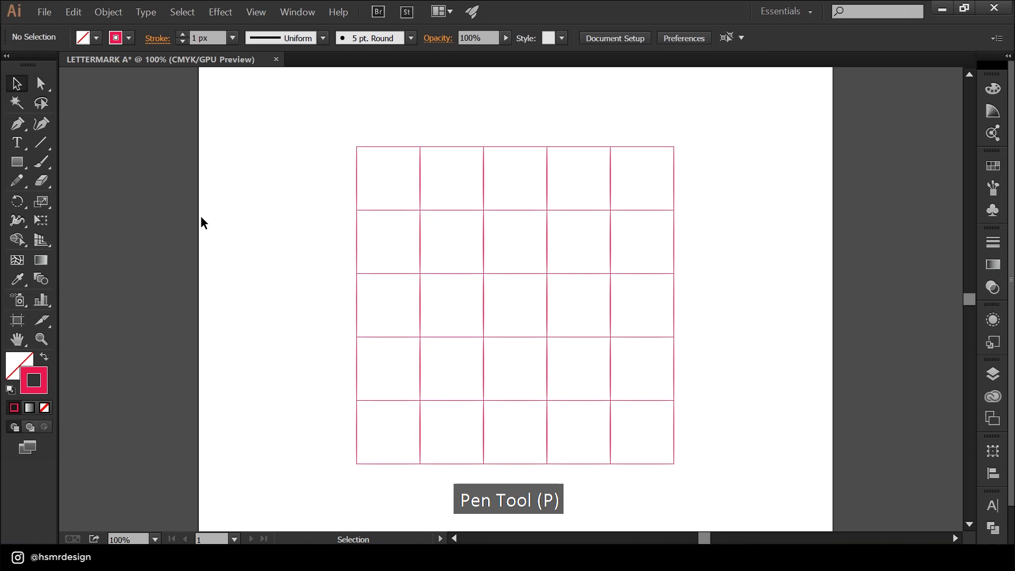
With the Pen tool active, set the stroke colour to dark grey 232323
click(18, 124)
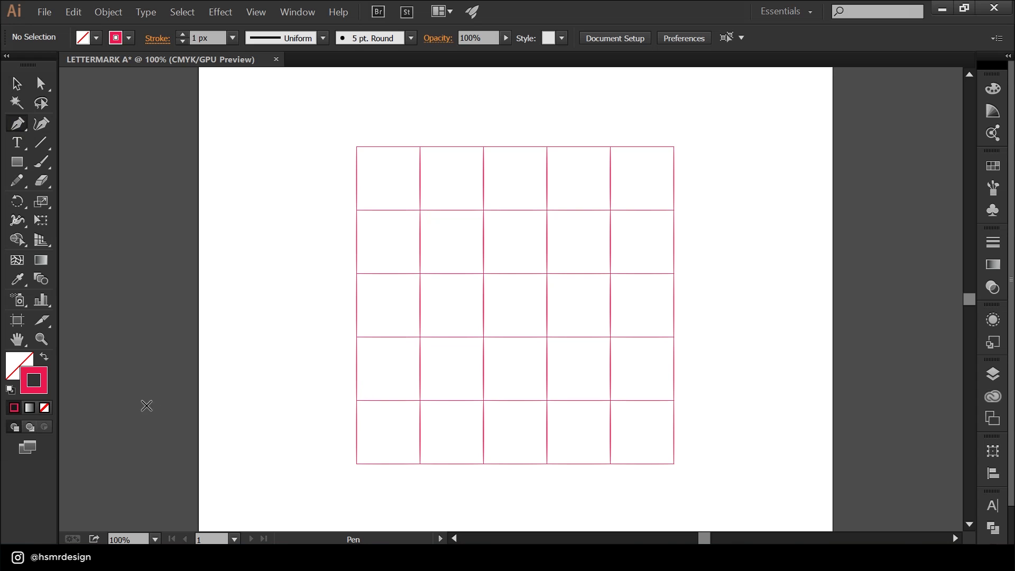
double_click(44, 387)
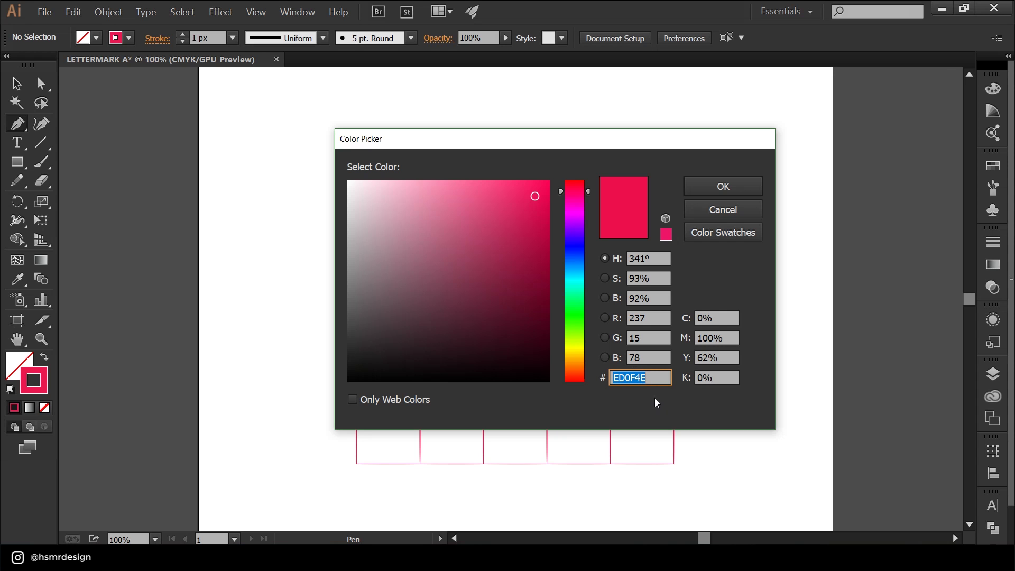
text(232323)
click(711, 186)
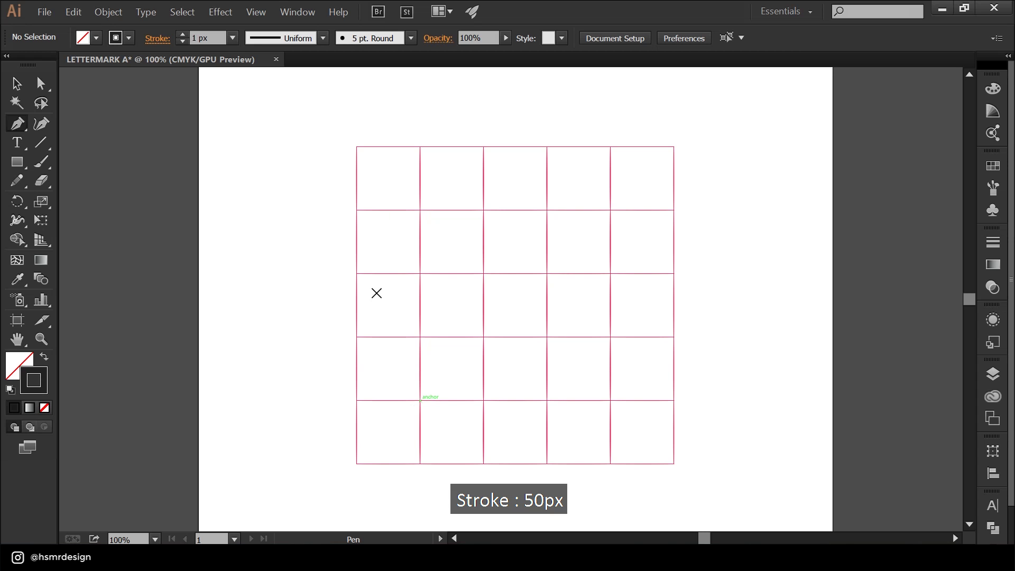
Set the stroke weight to 50 px and place a test anchor on a grid intersection
click(214, 38)
text(50)
key(Return)
click(421, 400)
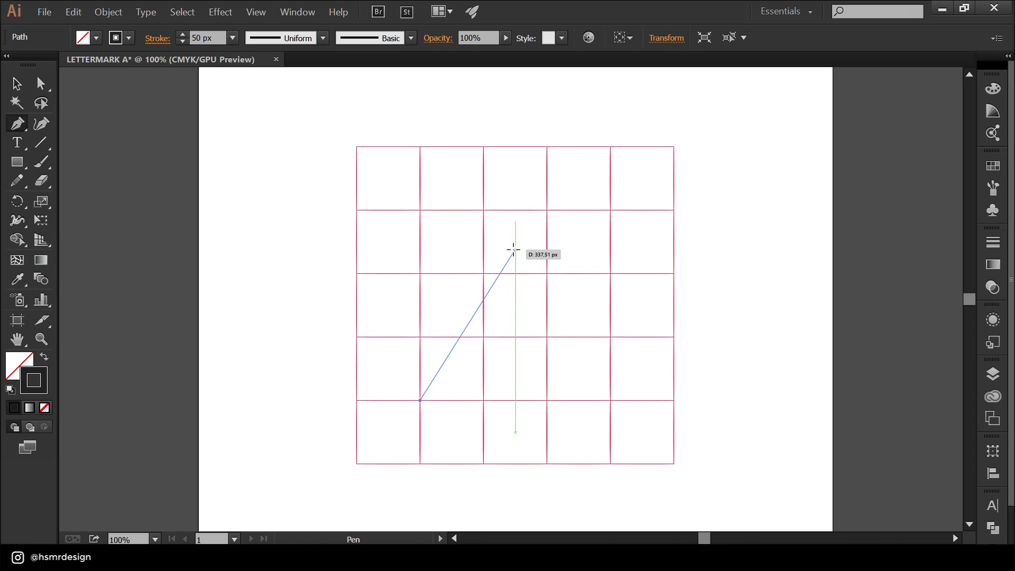
key(v)
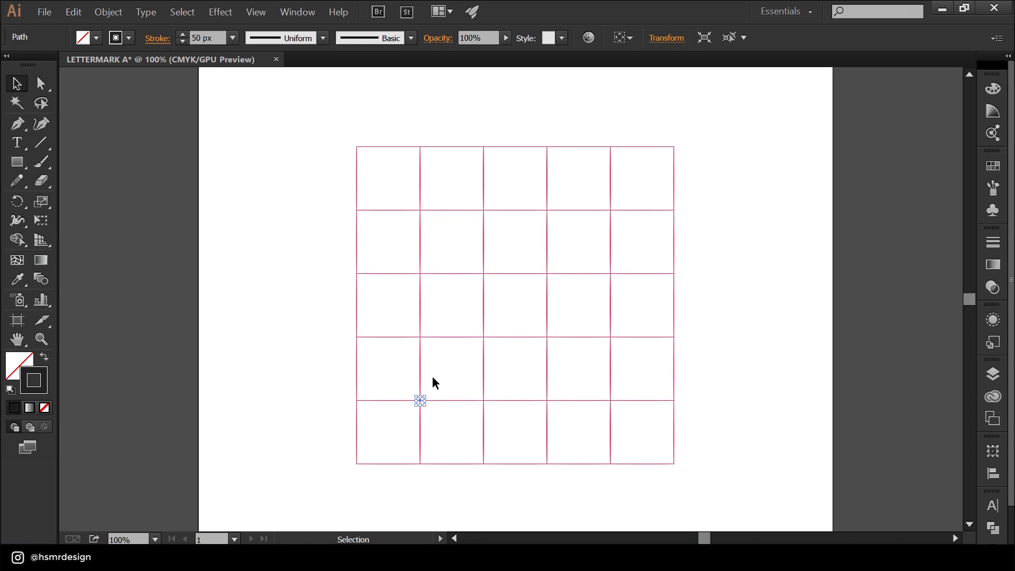
click(308, 326)
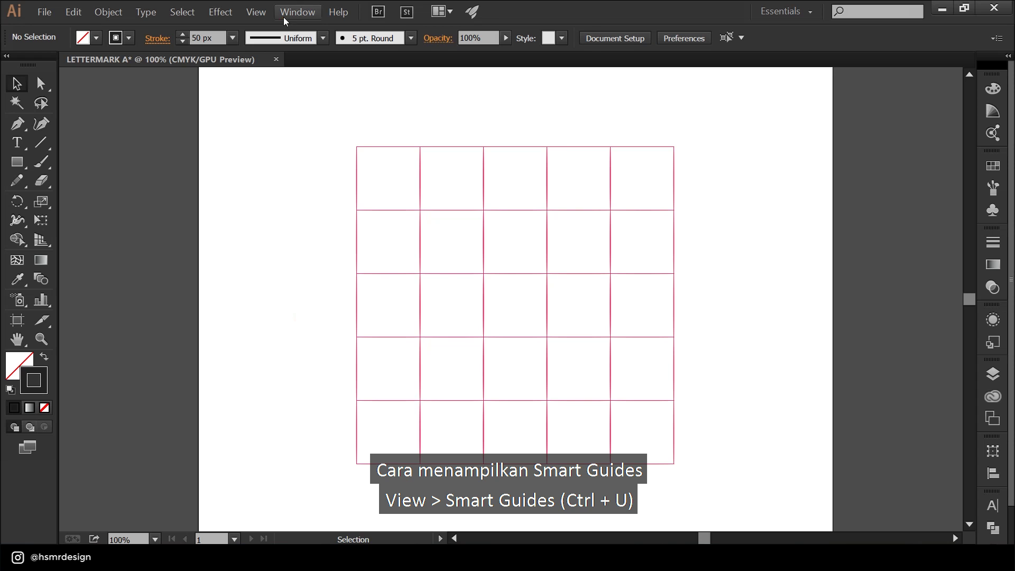
Verify Smart Guides are ticked in the View menu, then switch to the Pen tool
click(283, 16)
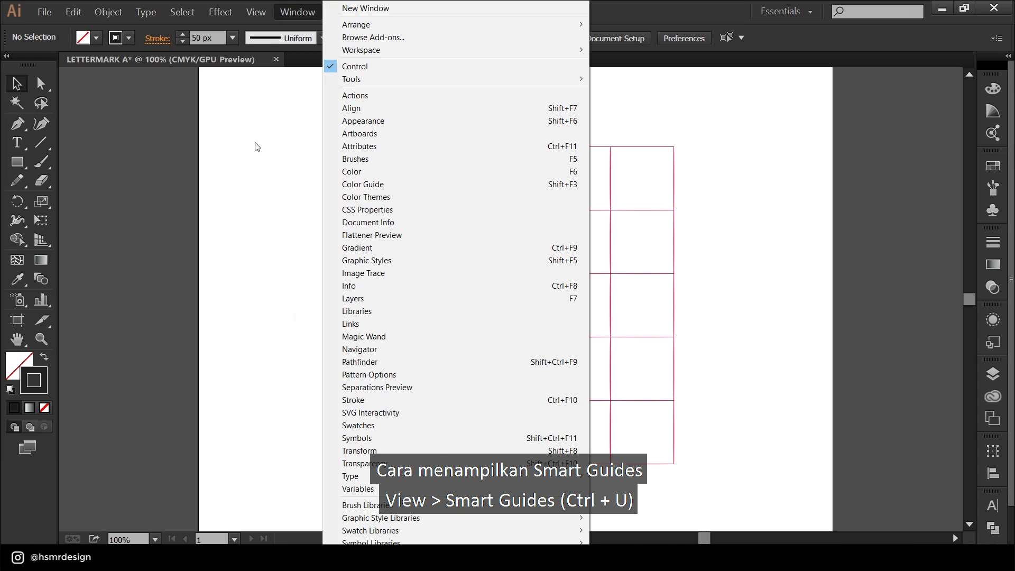
click(265, 13)
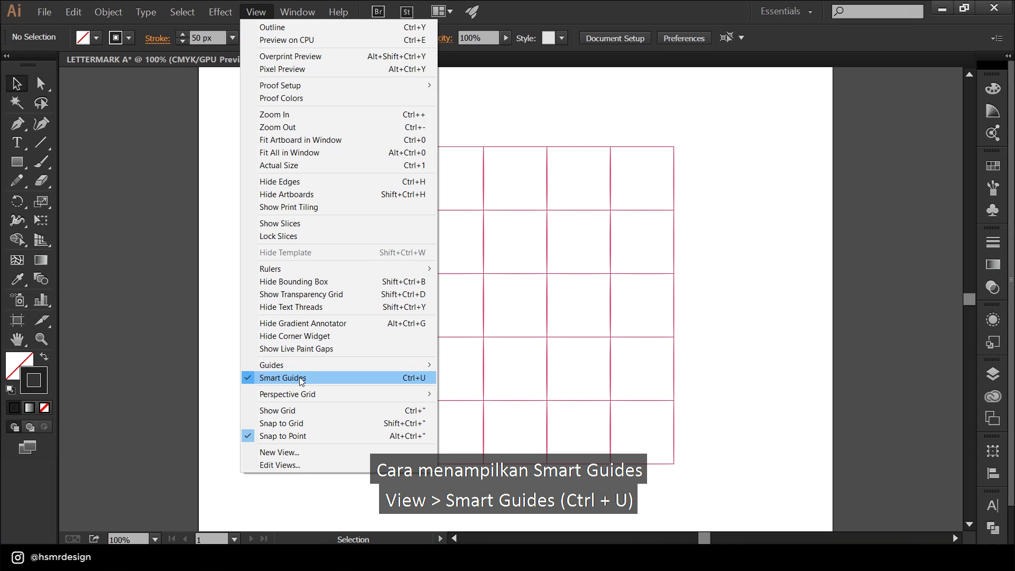
mouse_move(287, 394)
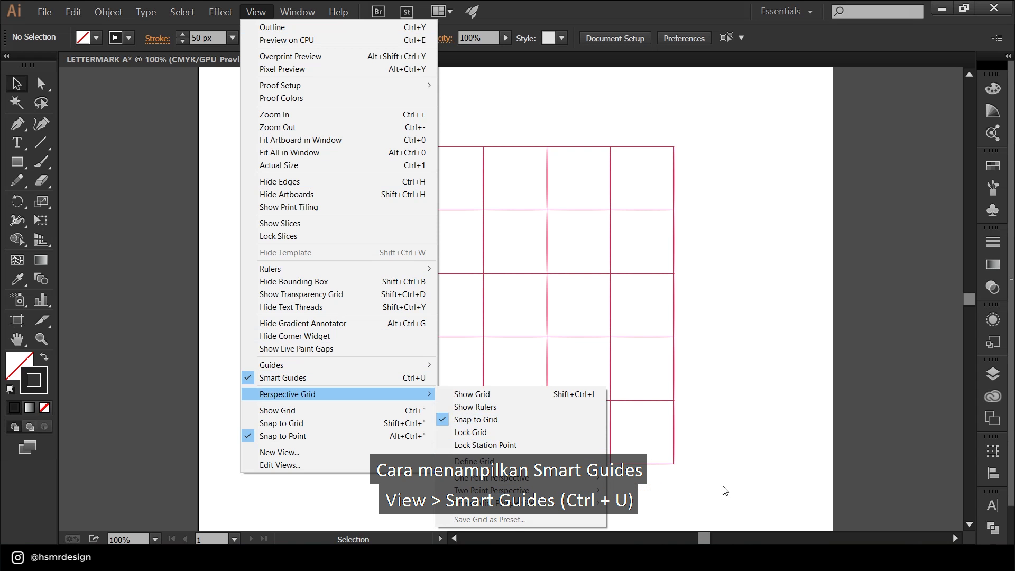
click(725, 491)
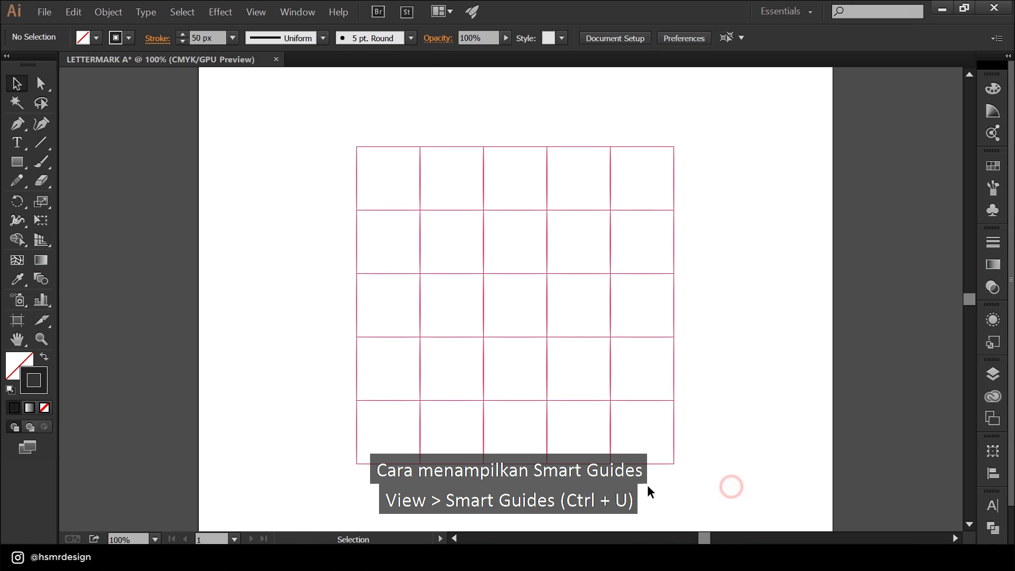
click(17, 123)
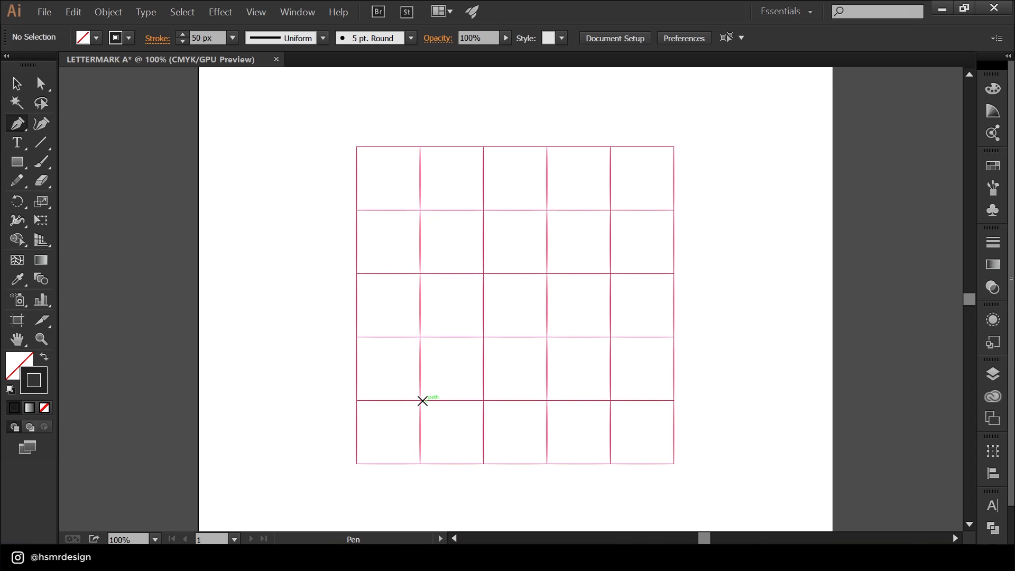
Draw an open inverted-V path from lower-left, through top-centre, to lower-right grid intersections
click(419, 400)
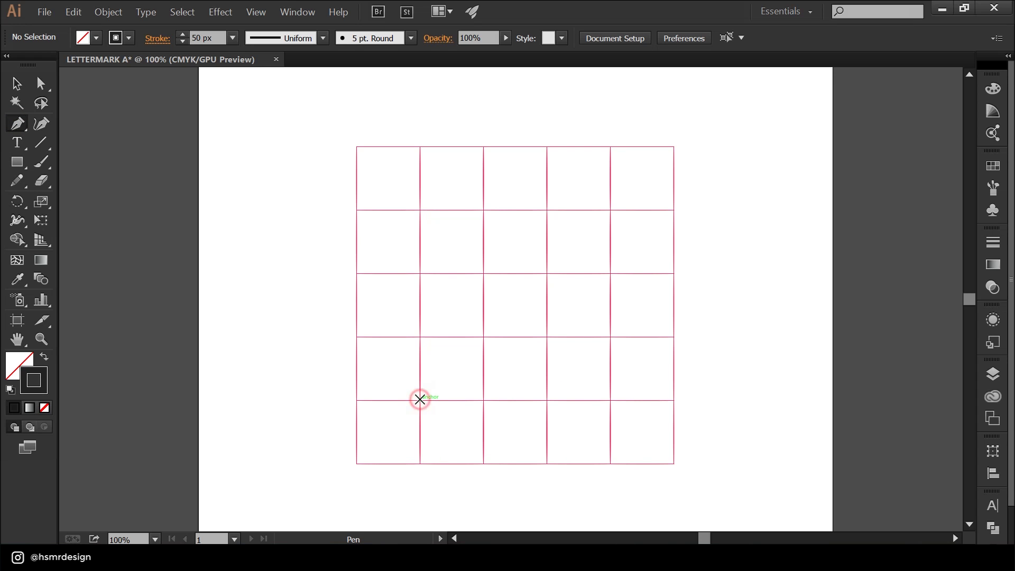
click(516, 210)
click(516, 210)
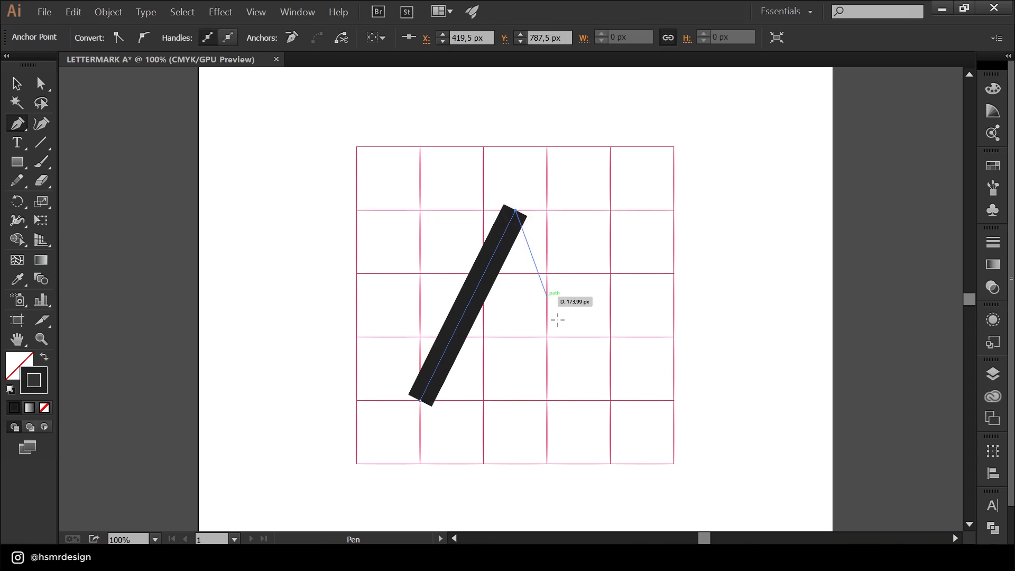
click(610, 401)
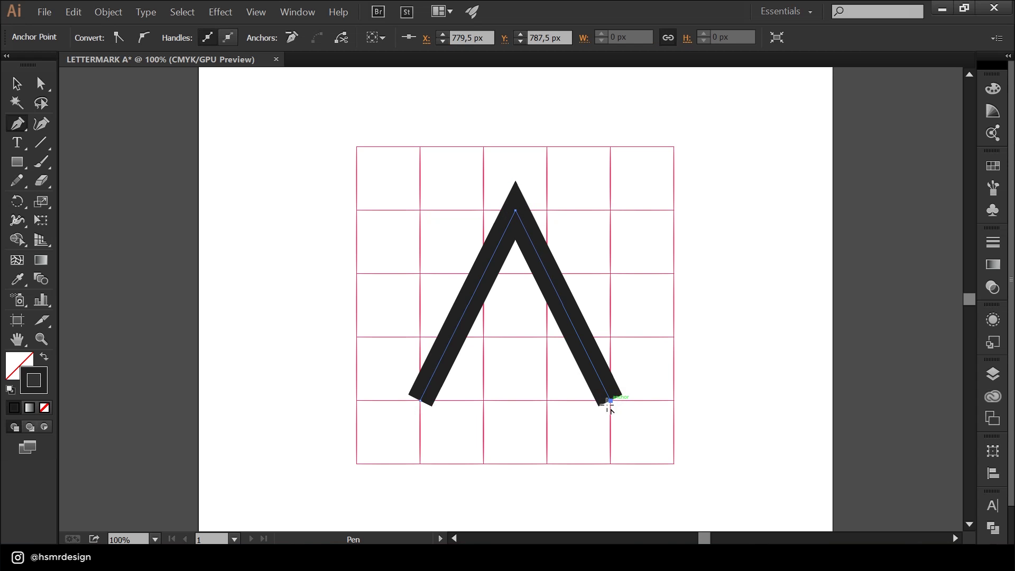
click(516, 400)
key(Escape)
key(v)
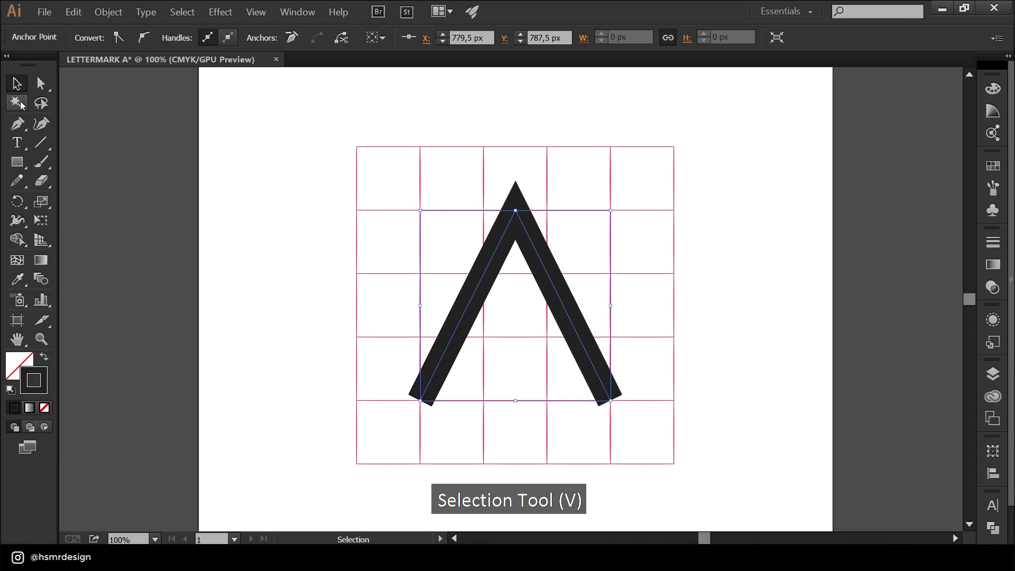
Select the chevron and drag a level copy 120 px left, overlapping the original
click(228, 279)
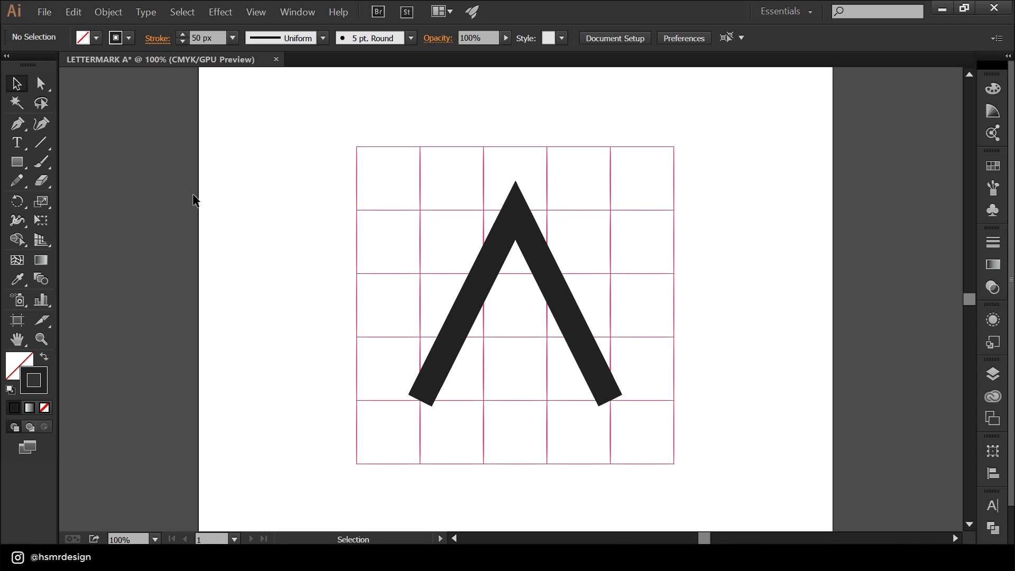
click(561, 301)
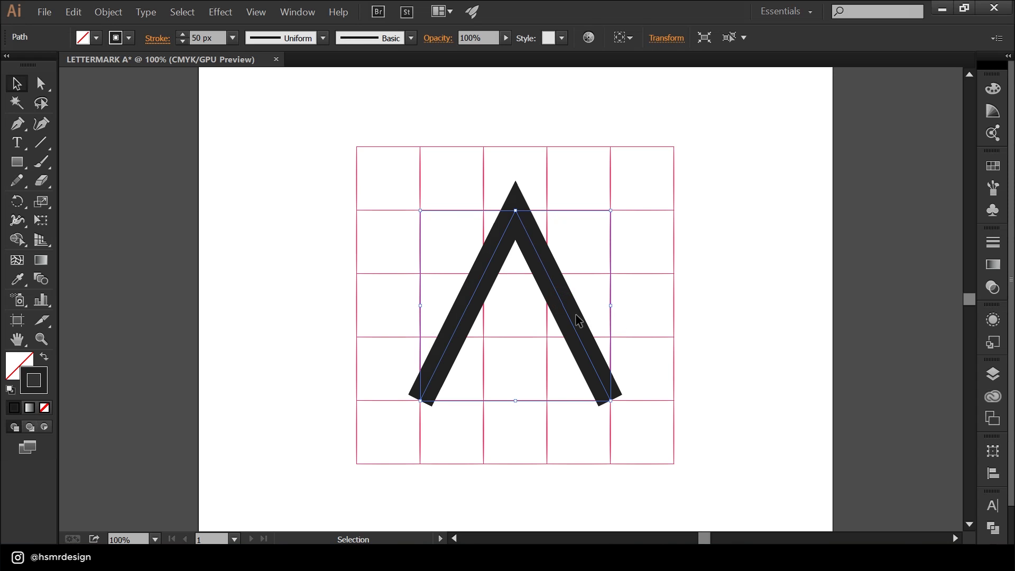
drag(696, 270, 496, 376)
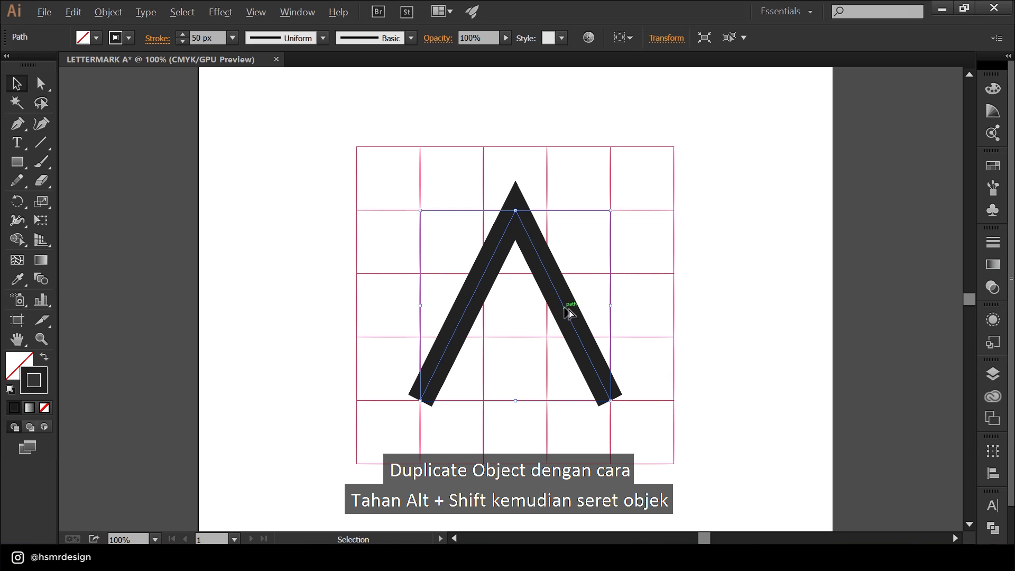
drag(563, 308, 564, 308)
drag(565, 307, 499, 308)
click(482, 368)
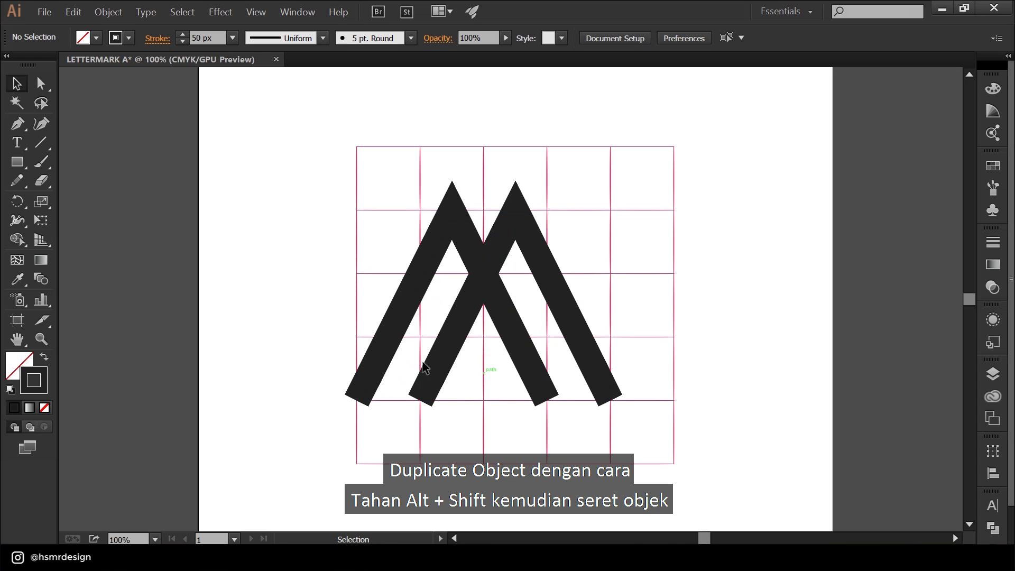
click(10, 162)
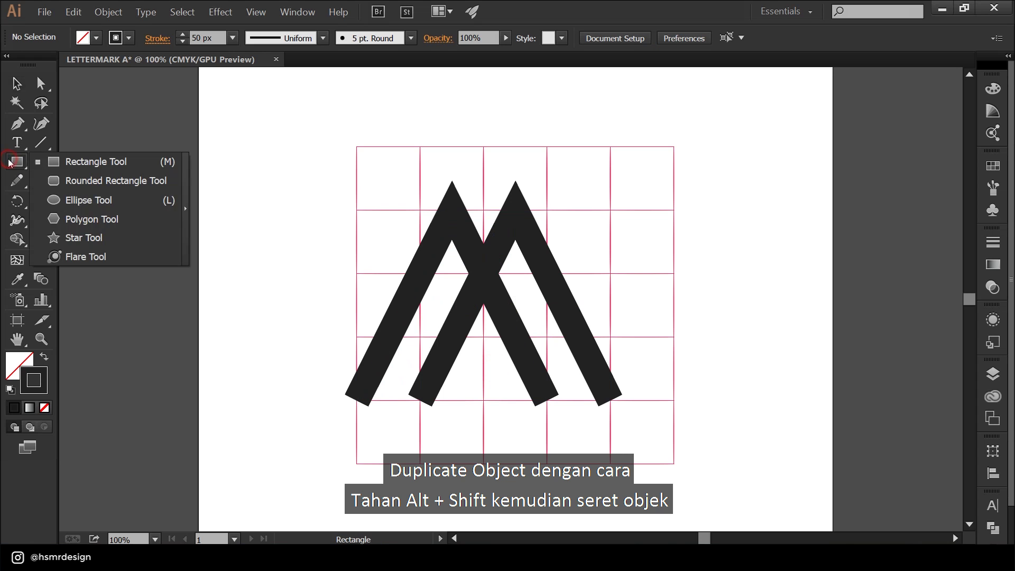
Draw a 40 × 40 px circle and give it a solid dark fill with no stroke
click(110, 204)
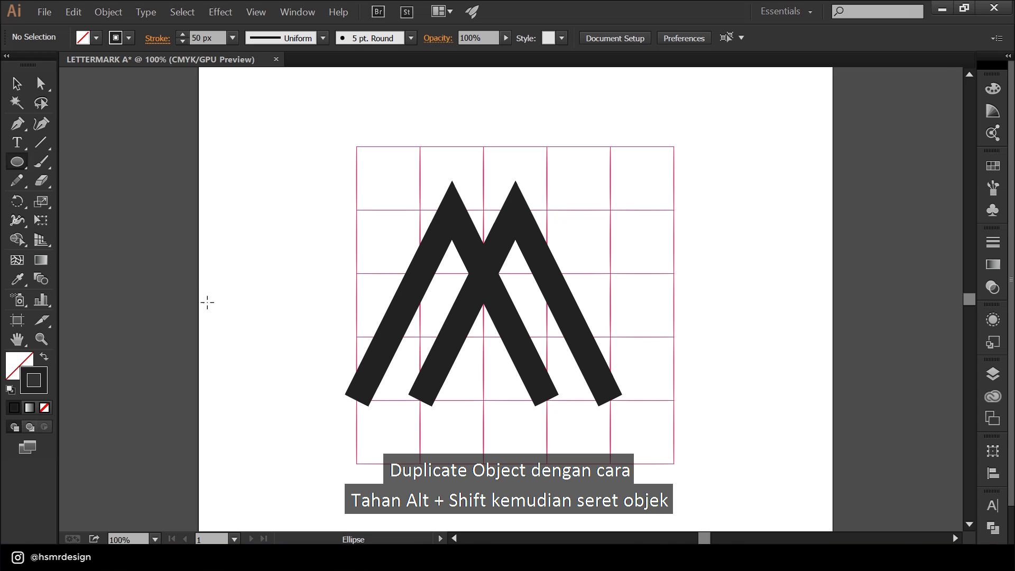
click(260, 249)
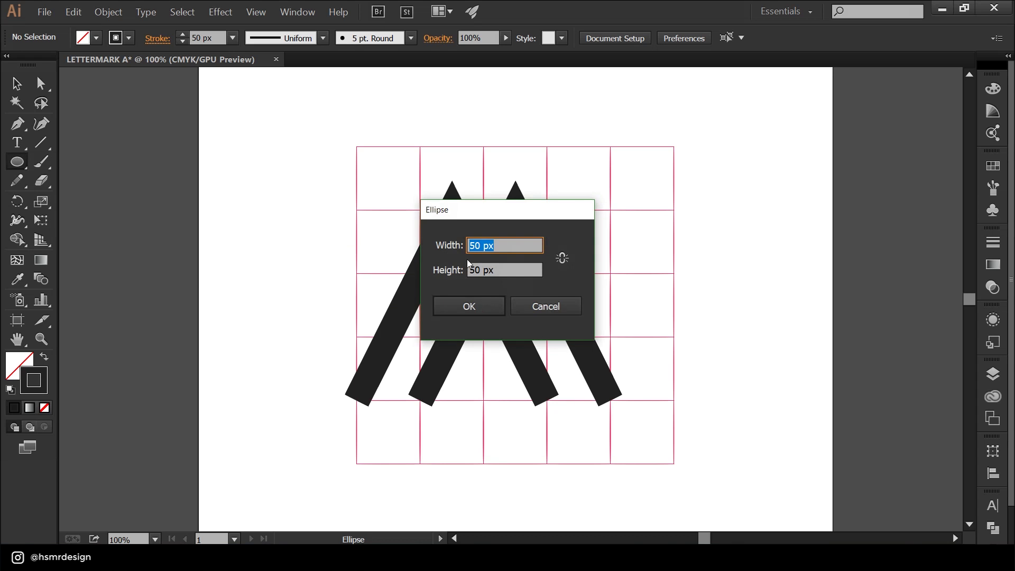
text(40)
key(Tab)
text(4)
key(Return)
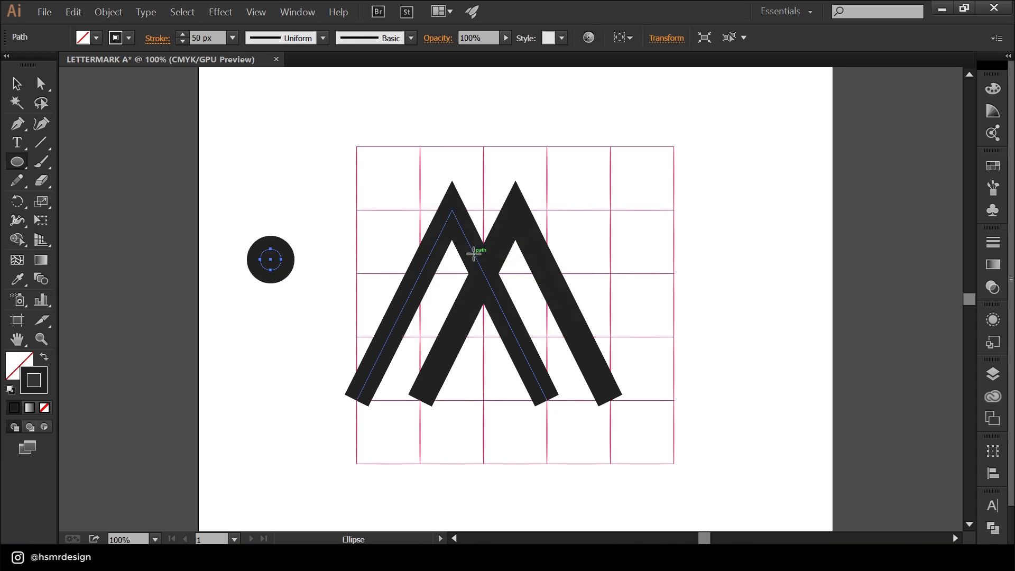
click(44, 357)
Place the dot between the two chevrons' right legs near the bottom, then deselect
key(v)
drag(268, 263, 568, 375)
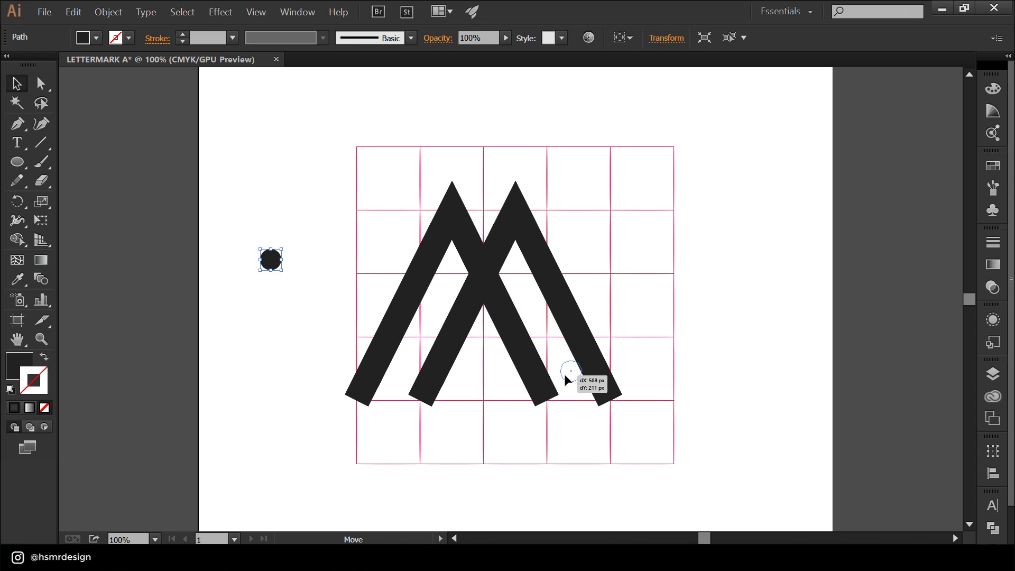
drag(566, 372, 566, 374)
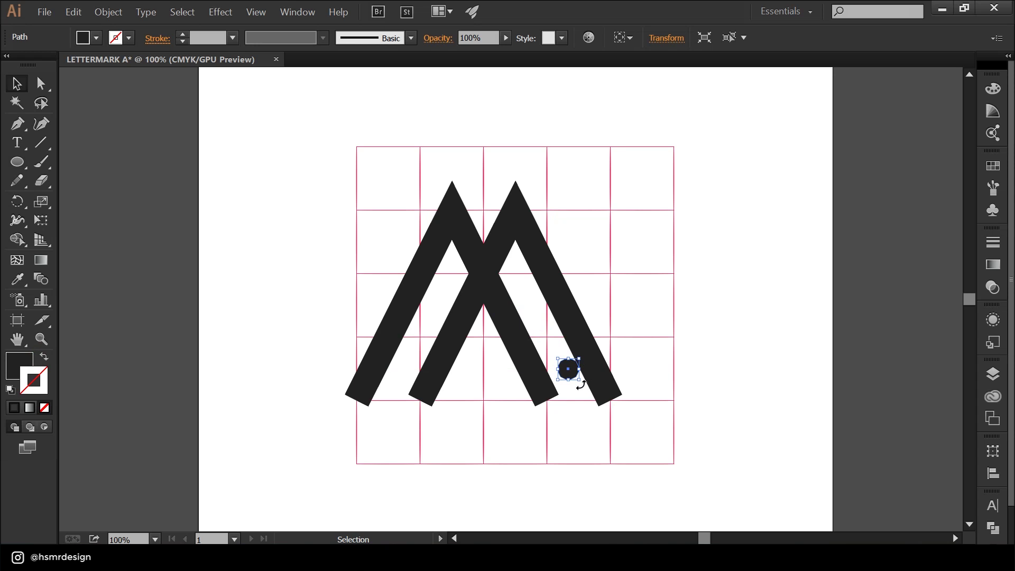
click(626, 351)
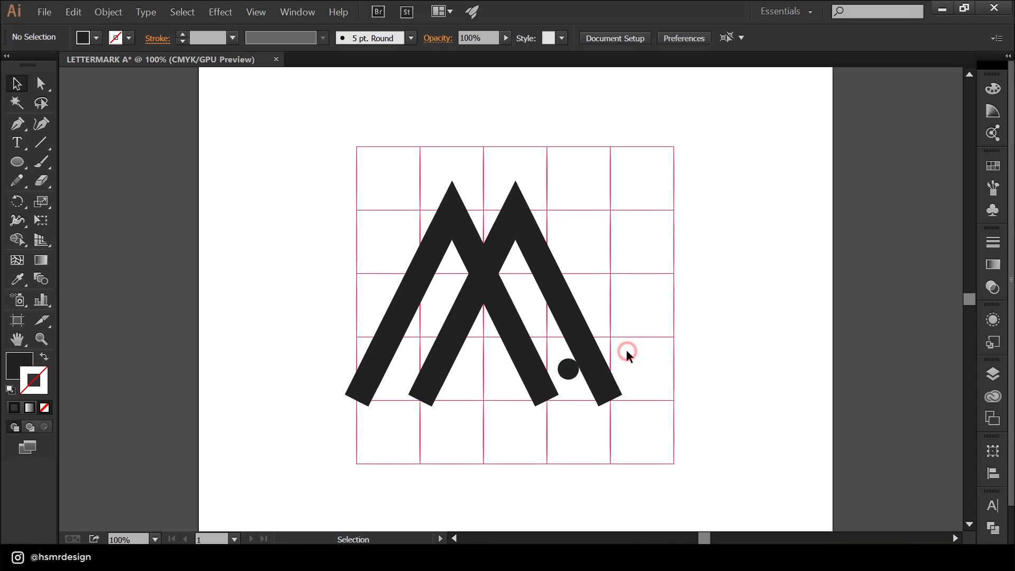
Nudge the left chevron right until its right leg meets the dot, then deselect
click(528, 364)
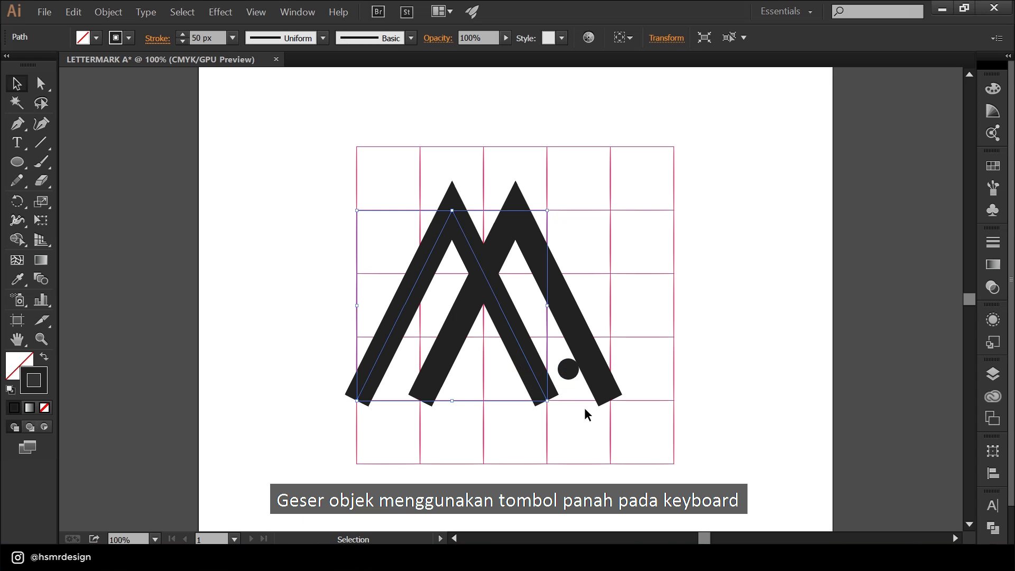
key(Right)
key(Right)
key(Right)
key(Right)
key(Right)
key(Right)
key(Right)
key(Right)
key(Right)
key(Right)
key(Right)
key(Right)
key(Right)
key(Right)
key(Right)
key(Right)
key(Right)
key(Right)
key(Right)
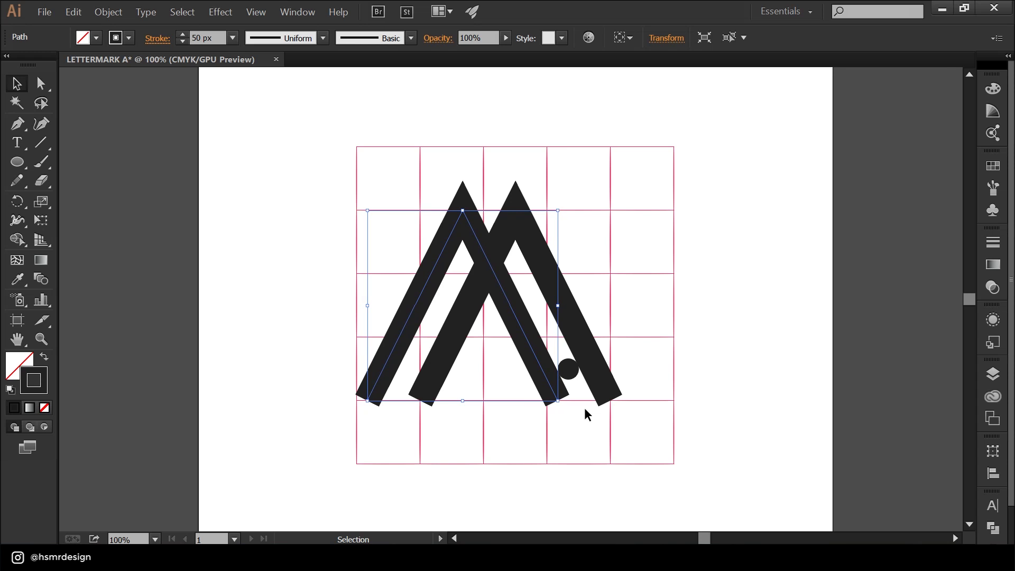
click(586, 408)
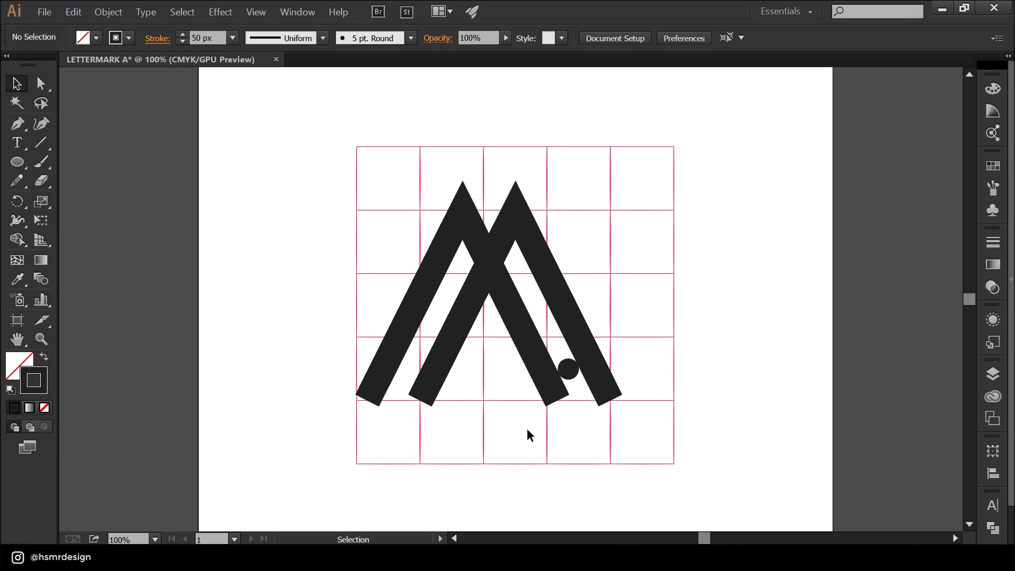
Delete the duplicate chevron's left leg and lower its top anchor into a short diagonal bar
click(42, 88)
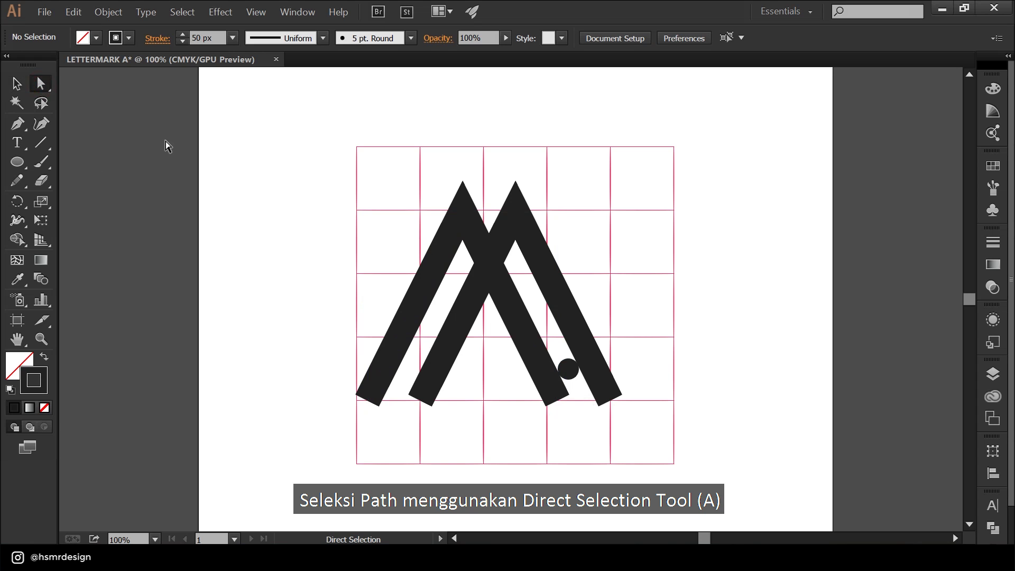
drag(341, 376, 384, 421)
drag(341, 376, 379, 419)
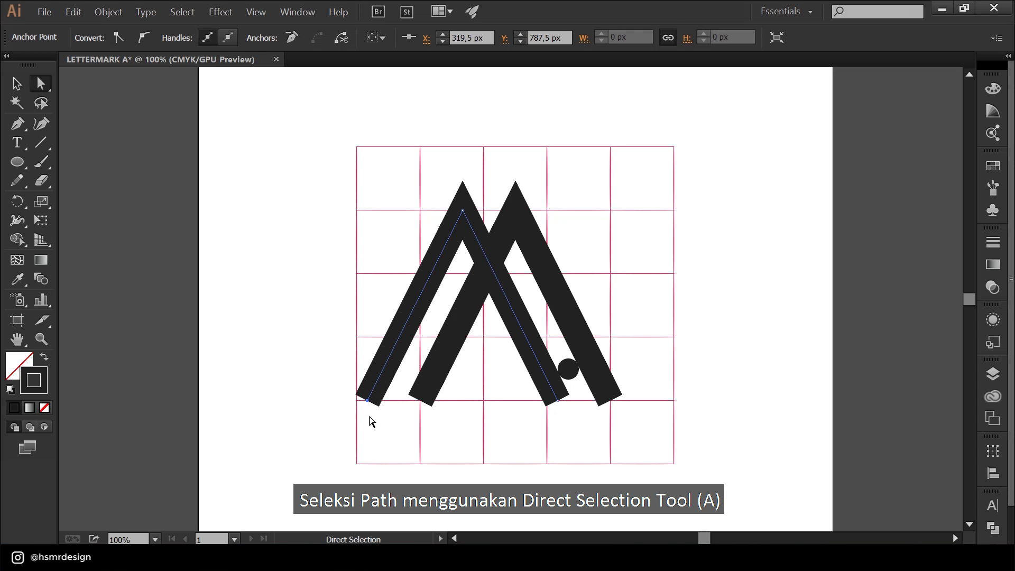
key(Delete)
key(Delete)
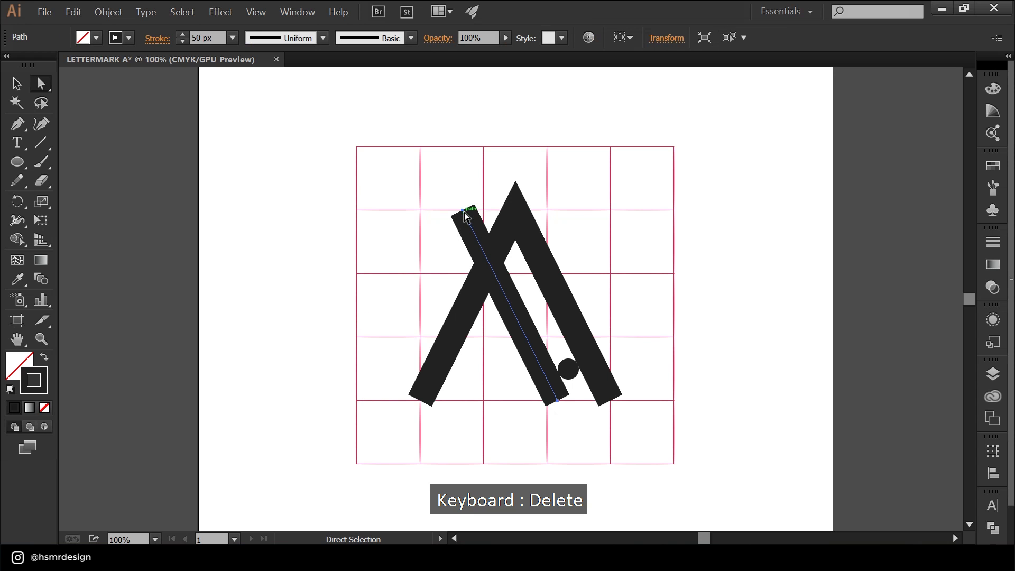
drag(447, 186, 478, 232)
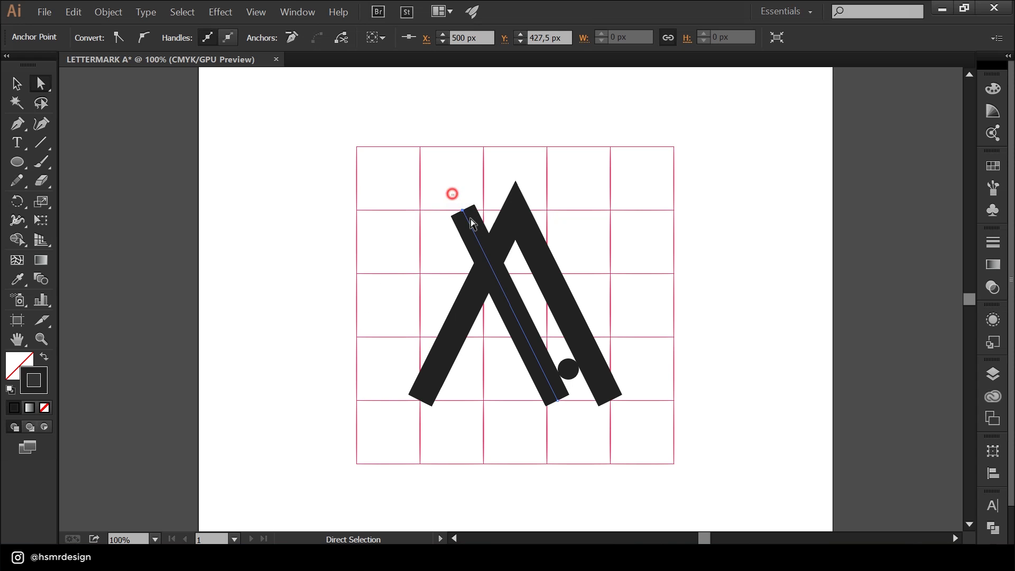
drag(463, 212, 510, 306)
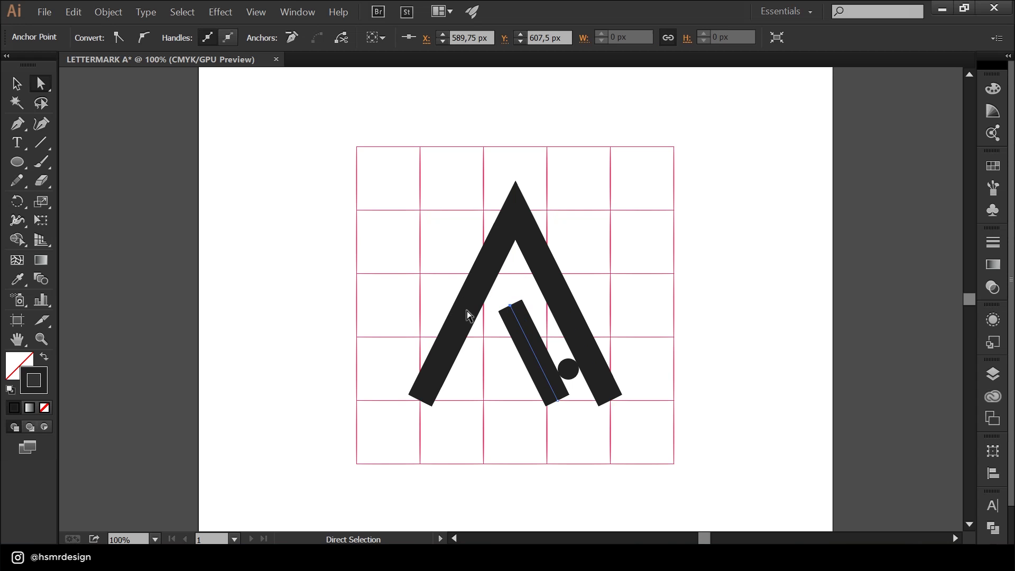
Extend the bar's top end with a horizontal Pen segment running left across the A's left leg
click(19, 128)
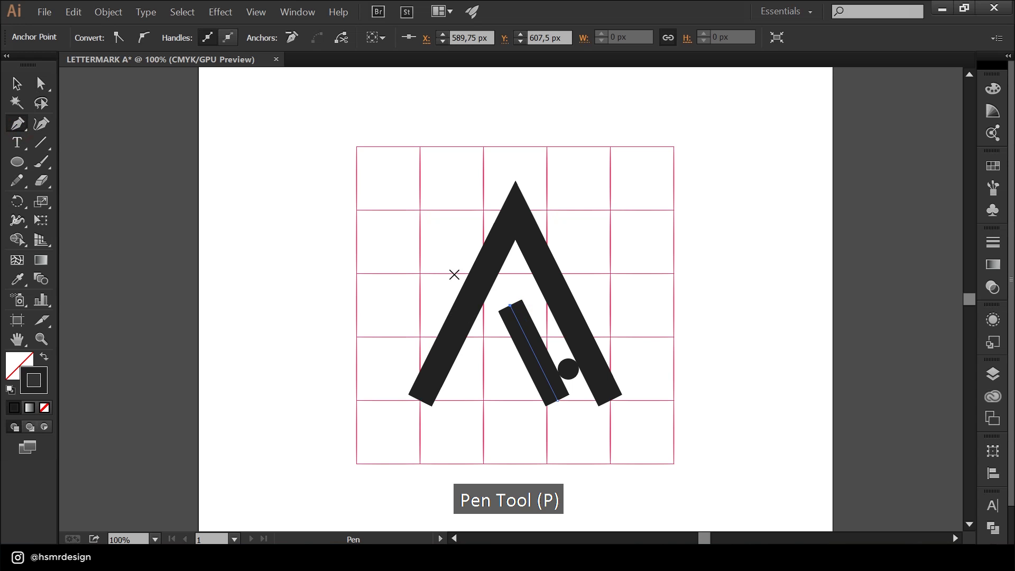
click(510, 306)
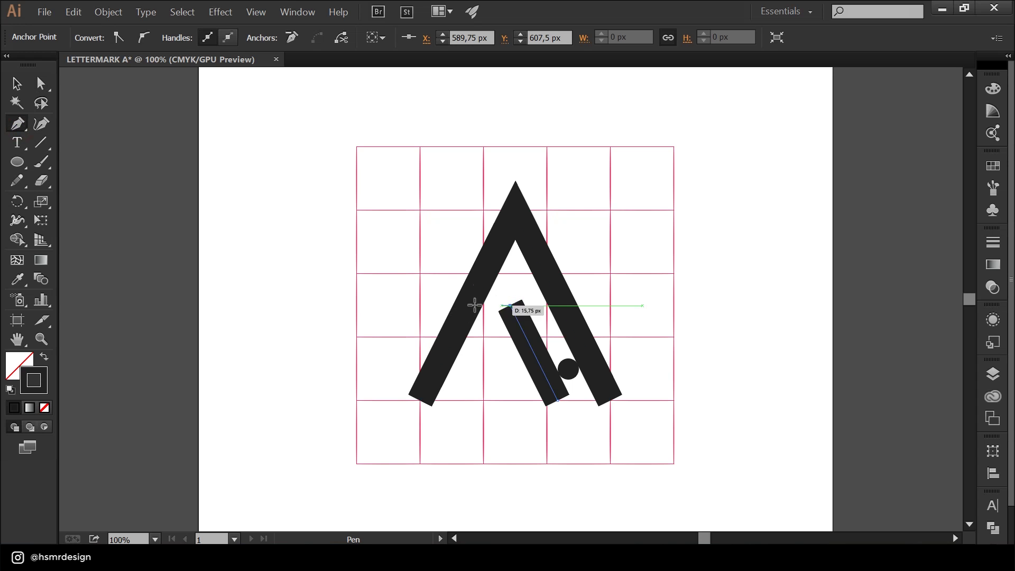
click(419, 306)
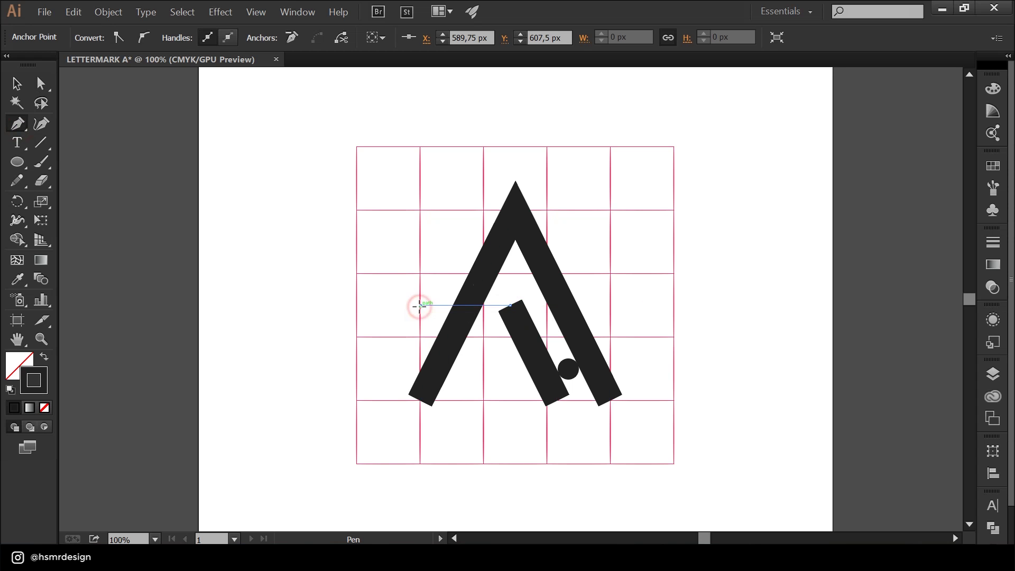
click(457, 396)
key(Escape)
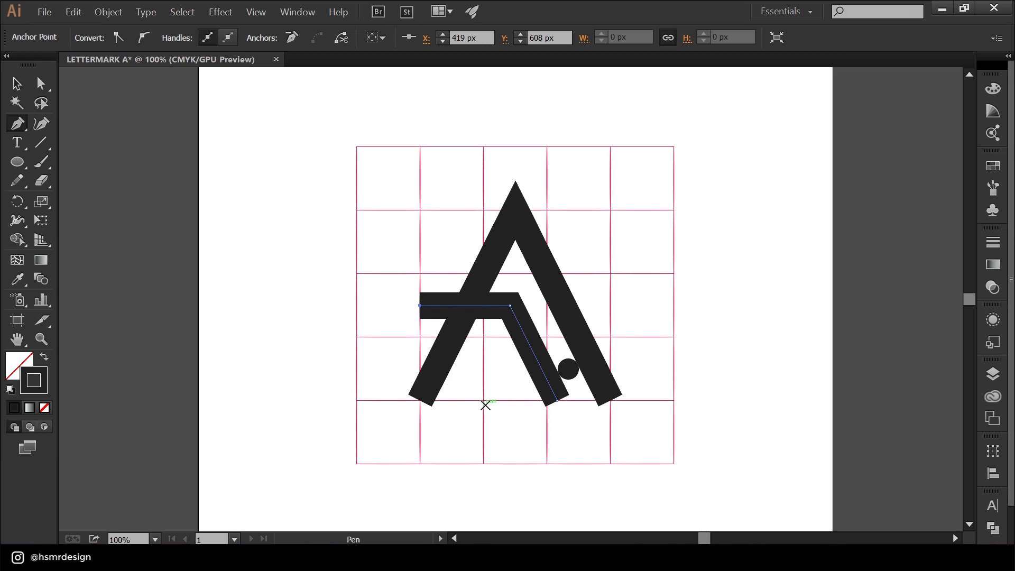
key(v)
click(497, 372)
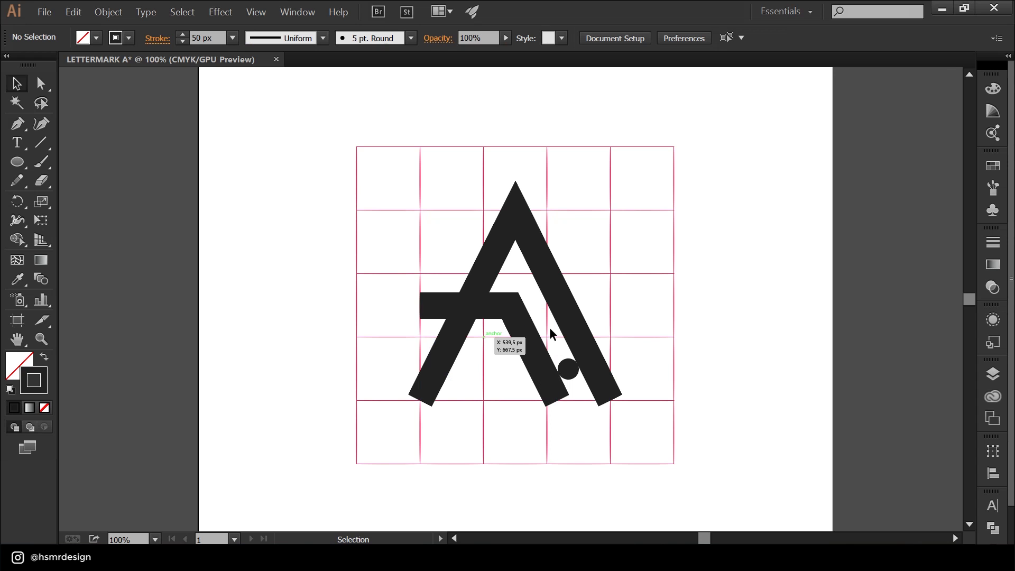
Duplicate the dot 100 px to the left
click(538, 361)
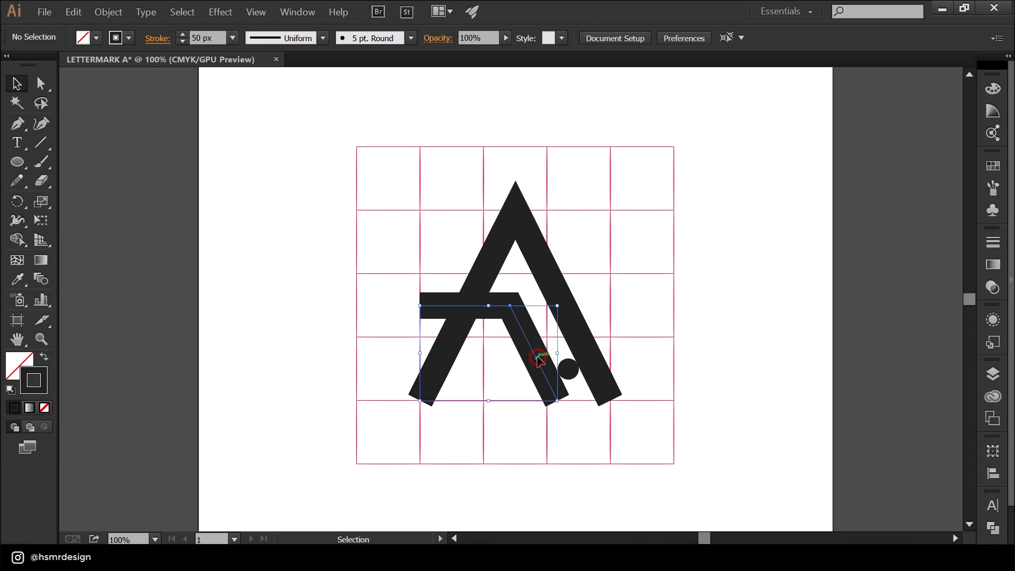
click(569, 369)
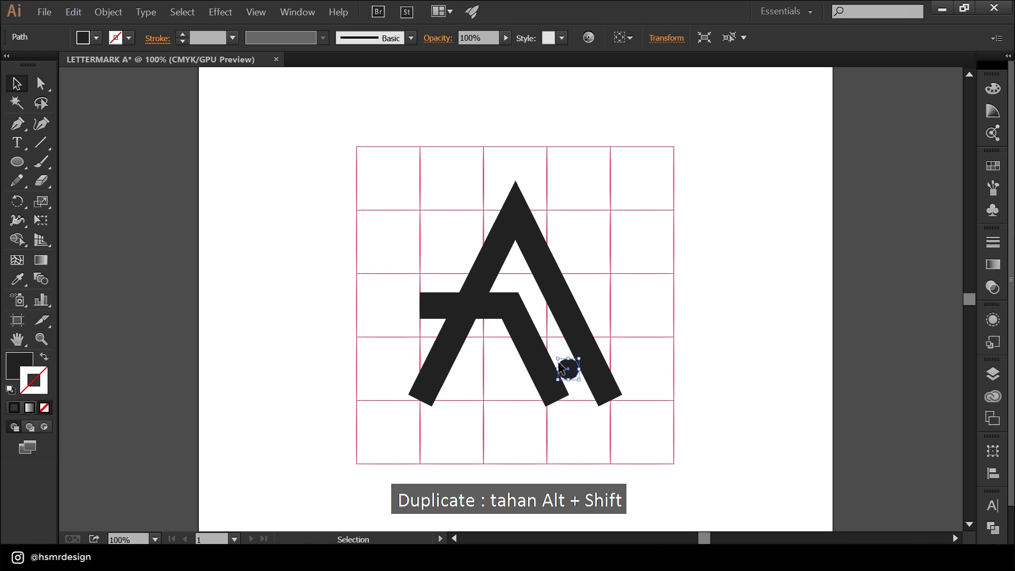
drag(571, 375, 517, 375)
click(528, 389)
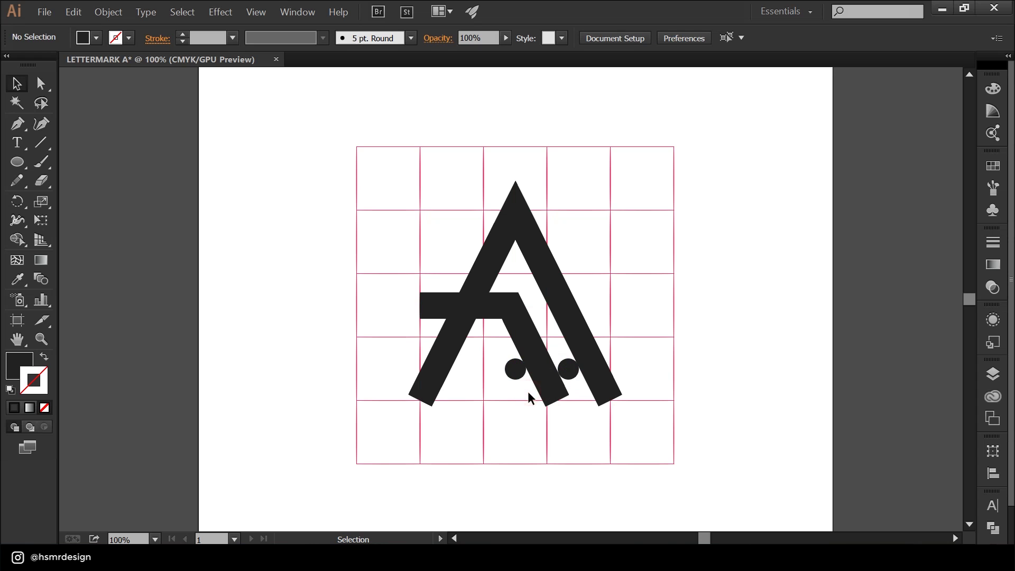
Duplicate the angled crossbar to the left and nudge the copy slightly further left
click(544, 373)
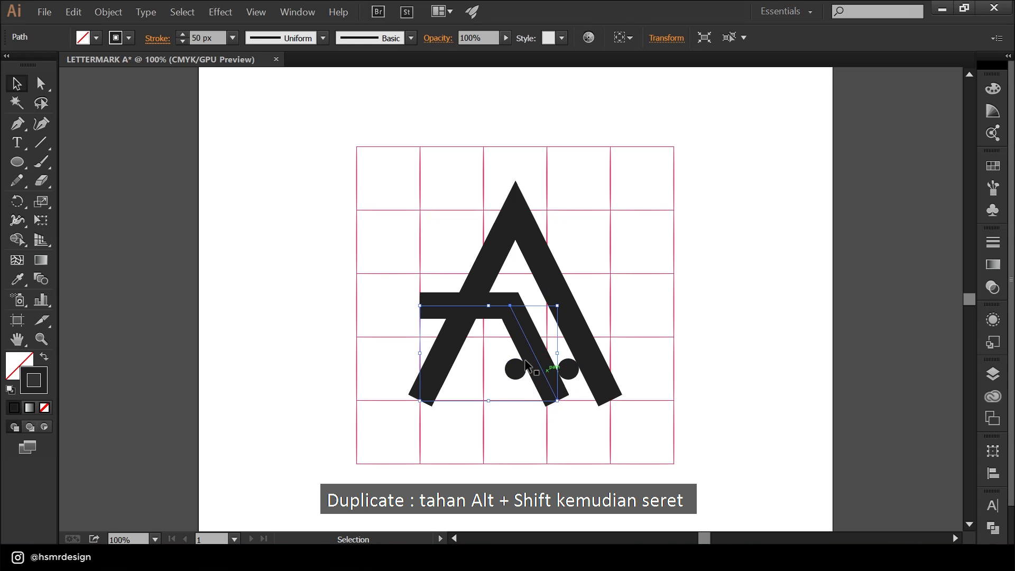
drag(538, 359, 486, 364)
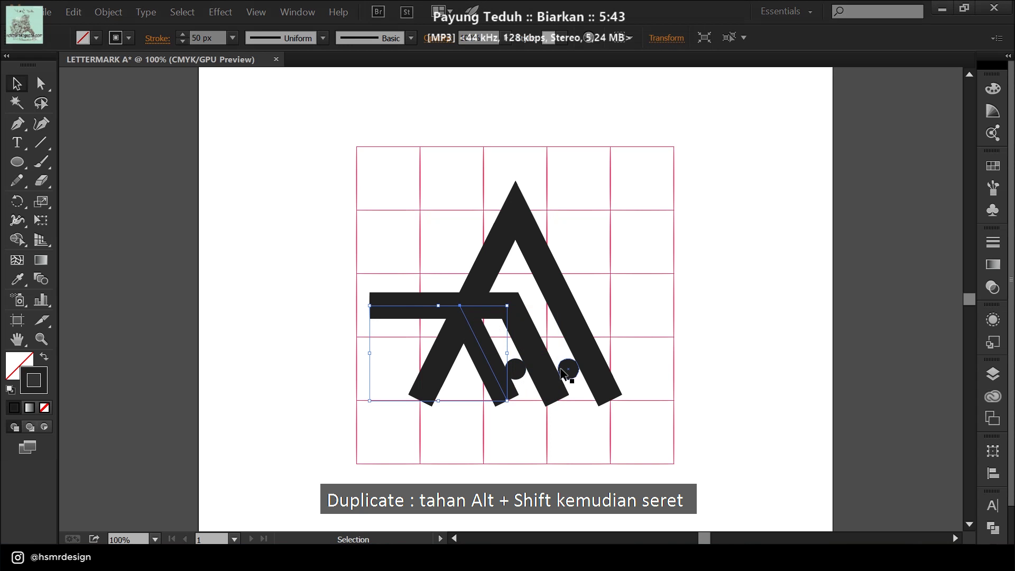
key(Left)
key(Left)
key(Left)
key(Left)
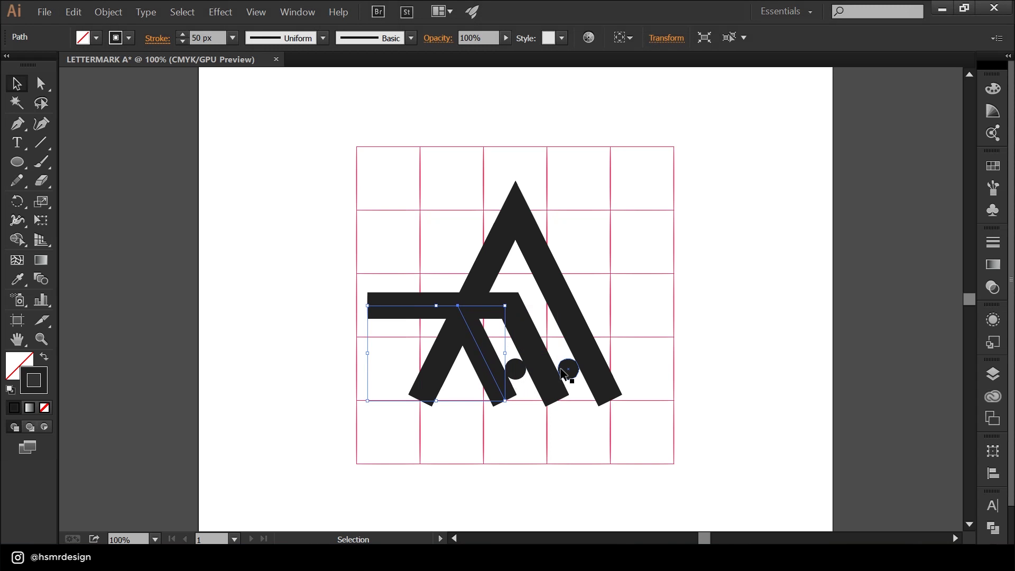
click(534, 446)
key(a)
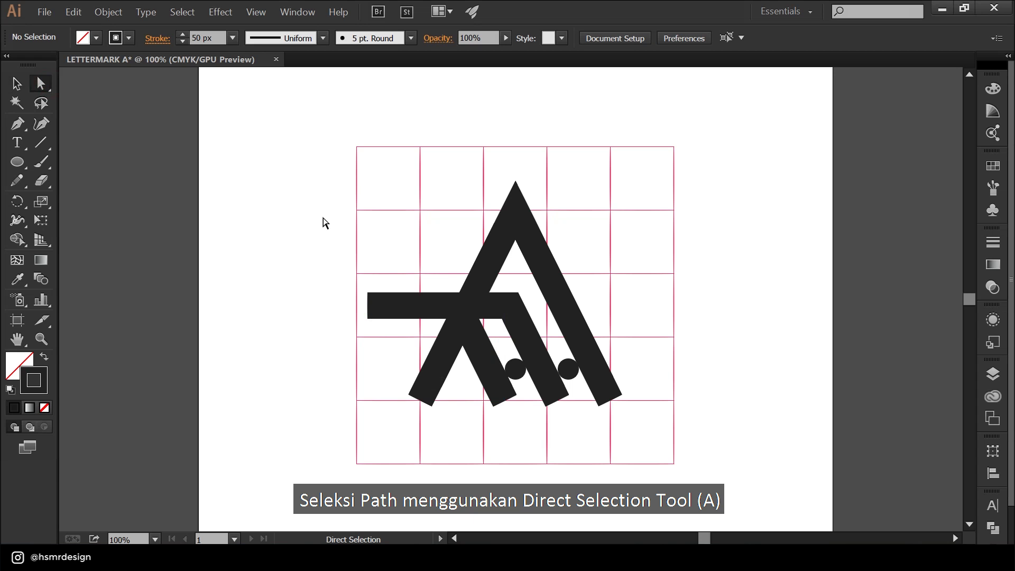
Delete the copied crossbar's left anchor and pull its top point down into a short stub
drag(346, 276, 381, 321)
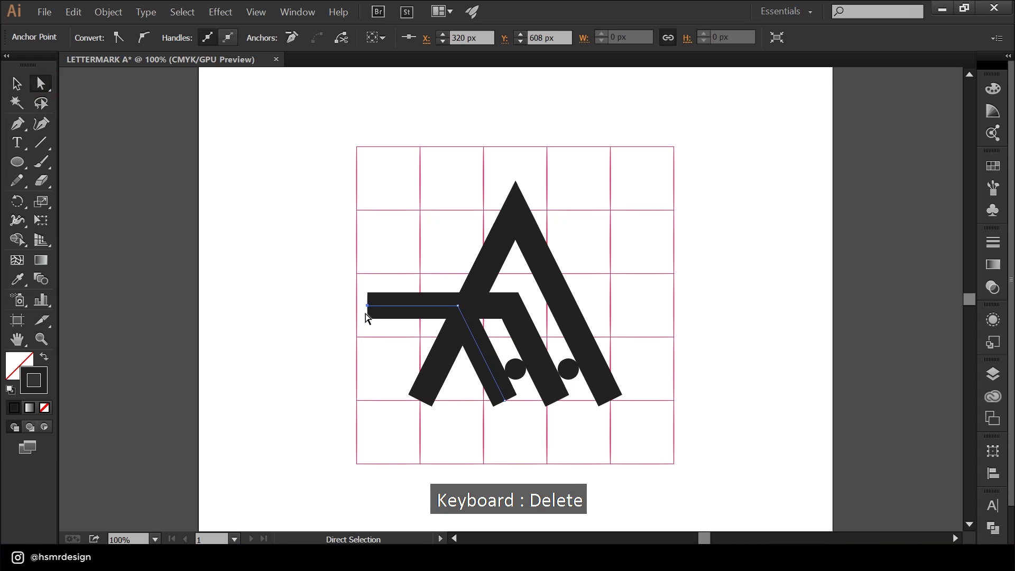
key(Delete)
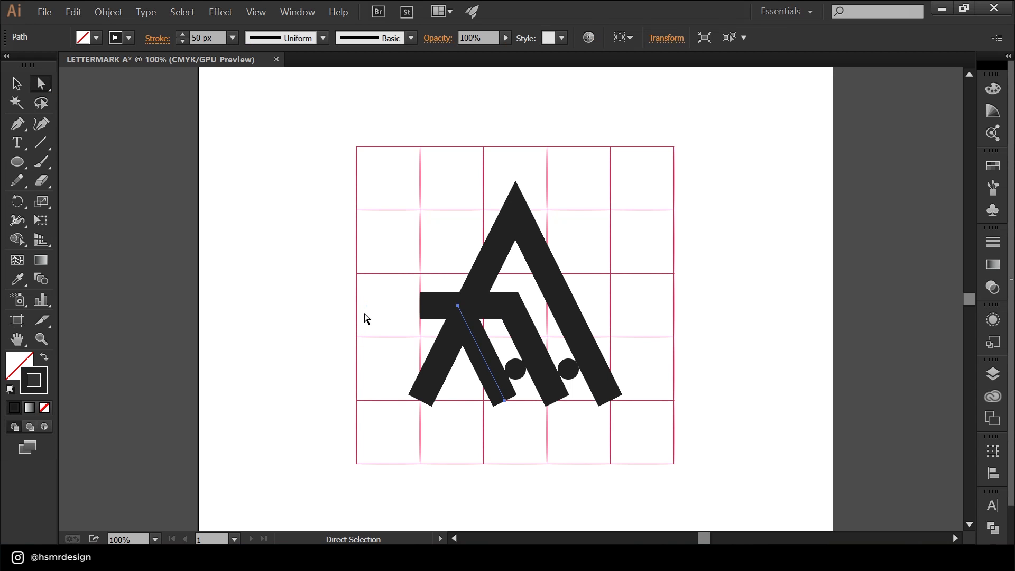
click(458, 306)
drag(459, 310, 489, 374)
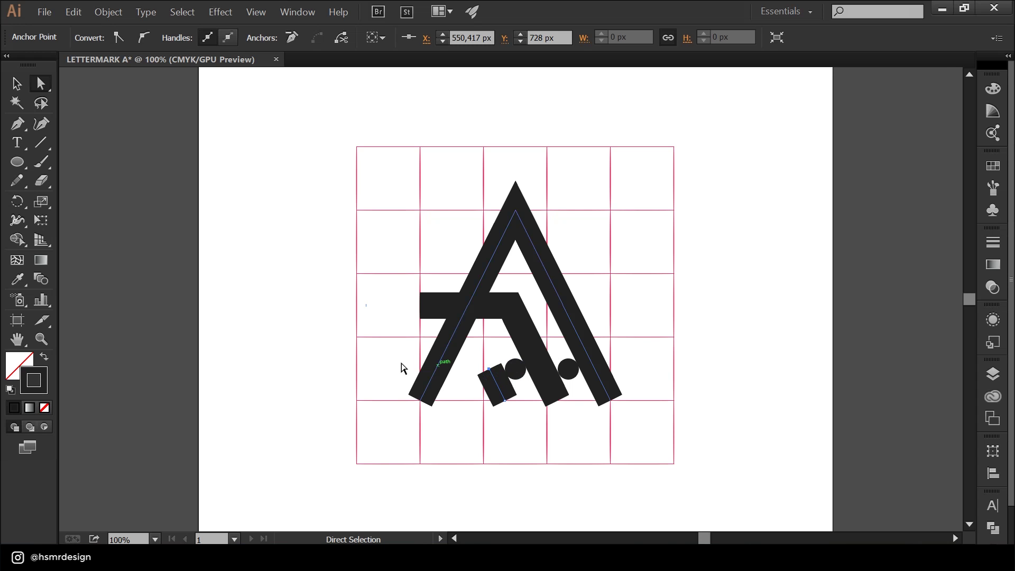
Extend the stub upward with the Pen tool, then drag its top anchor down to the right length
click(20, 132)
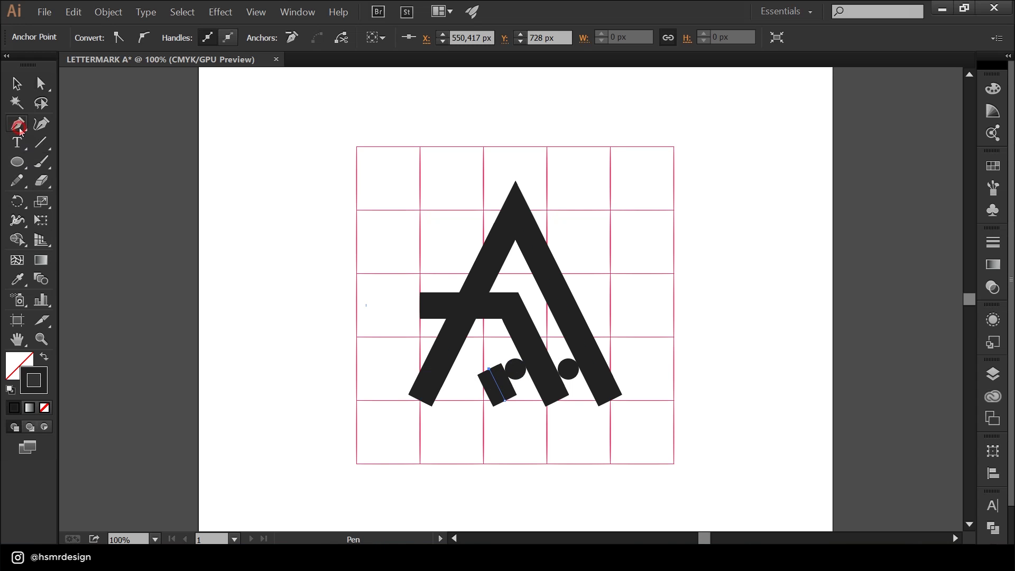
click(505, 401)
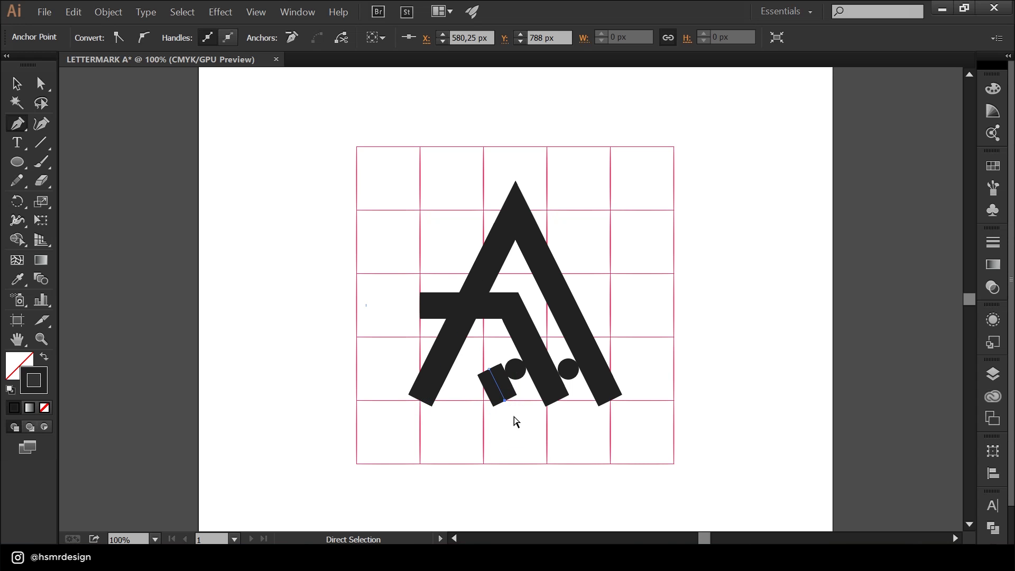
key(ctrl+z)
click(455, 308)
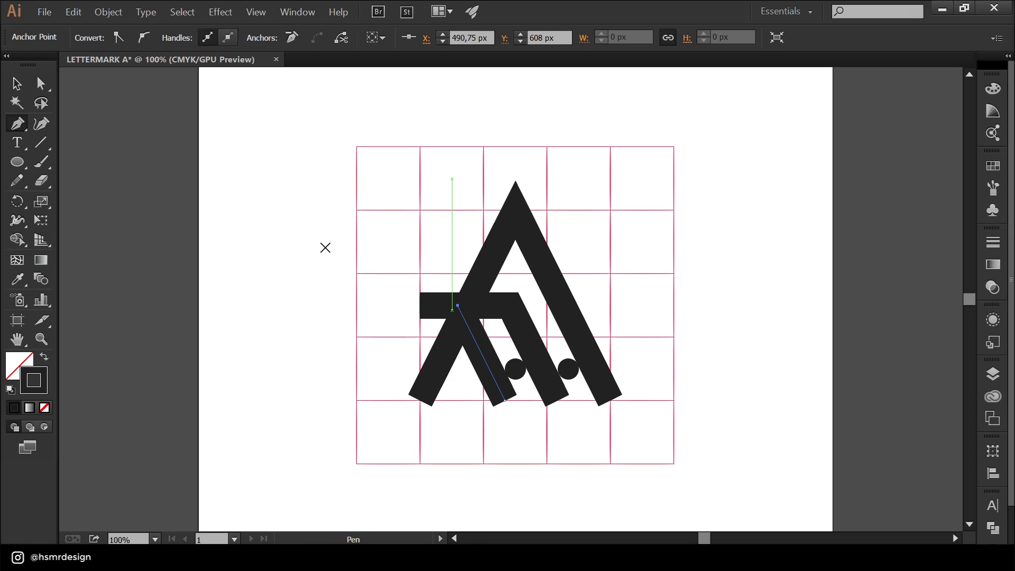
click(42, 83)
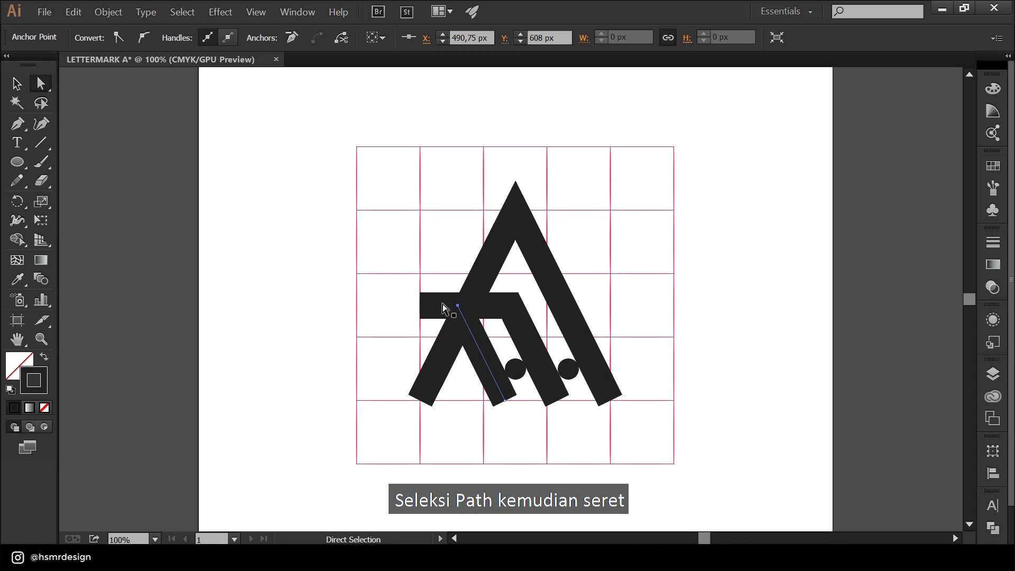
drag(458, 307, 480, 353)
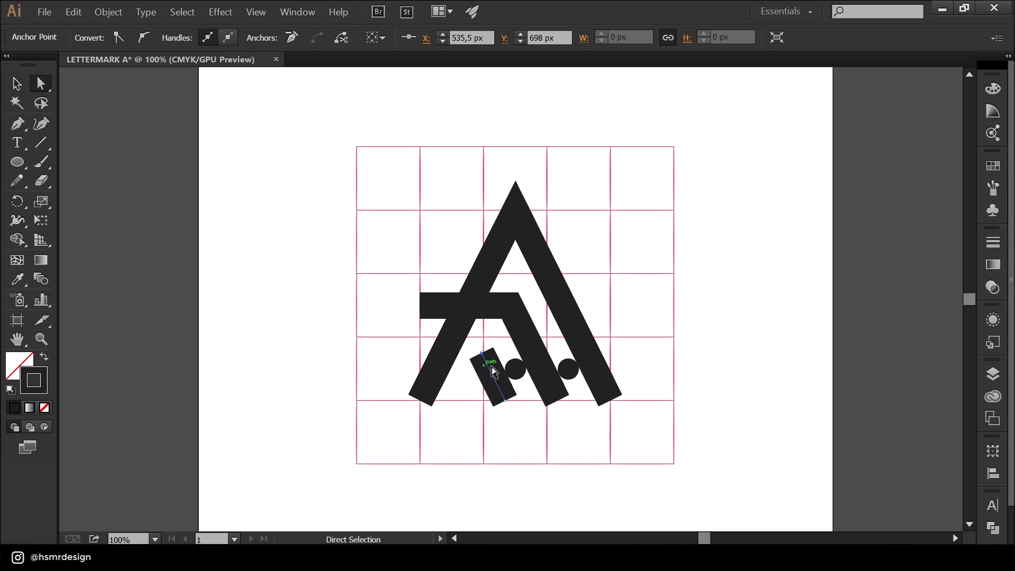
Draw a horizontal base stroke from the A's bottom-left to the stub, undoing an accidental crossbar move
click(18, 125)
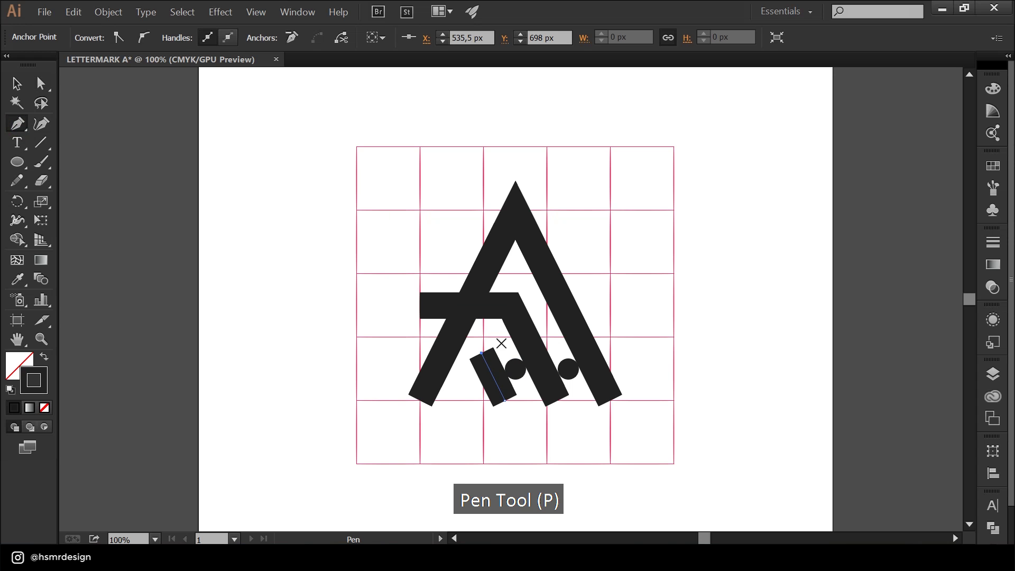
click(506, 401)
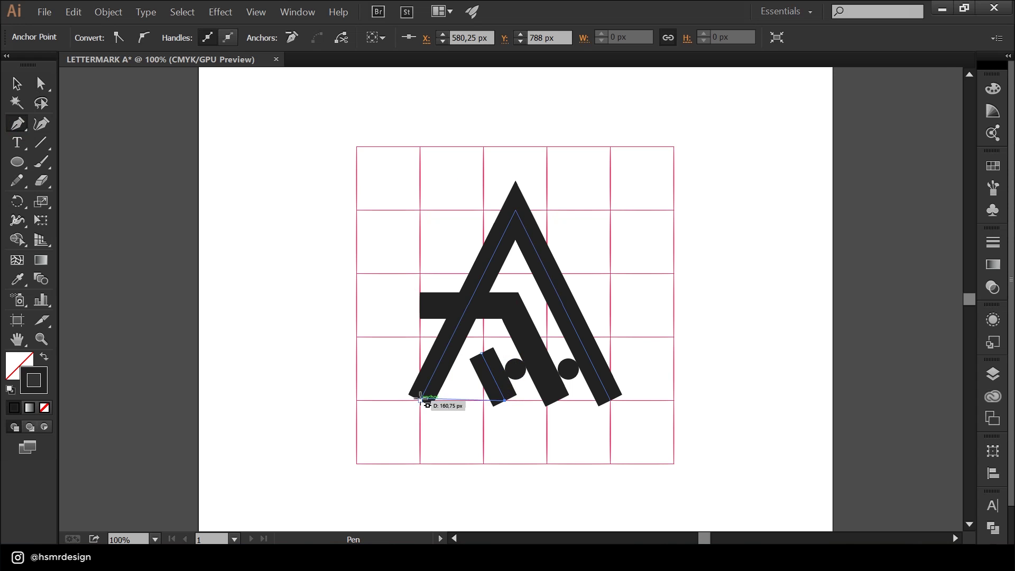
click(421, 399)
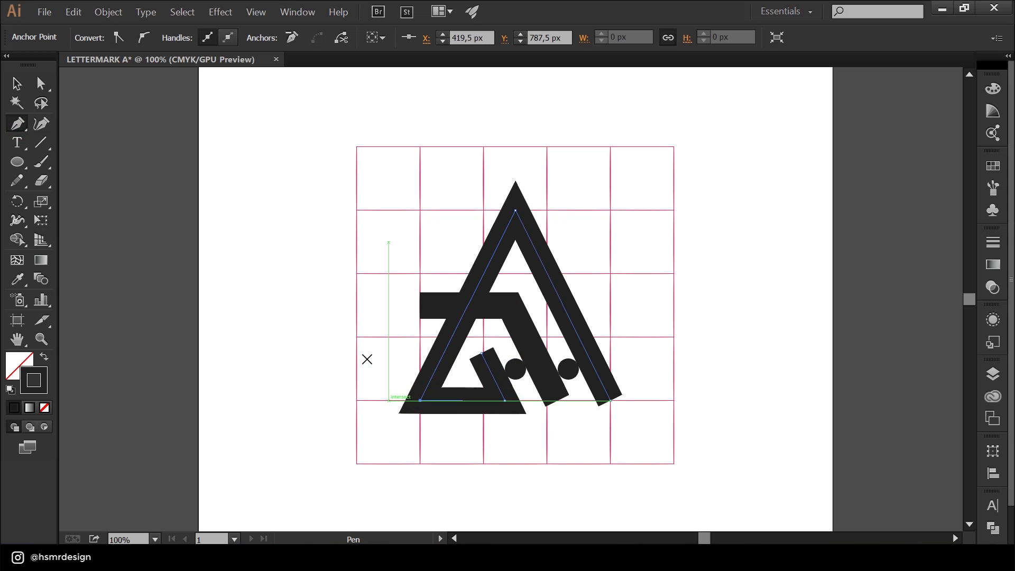
click(16, 83)
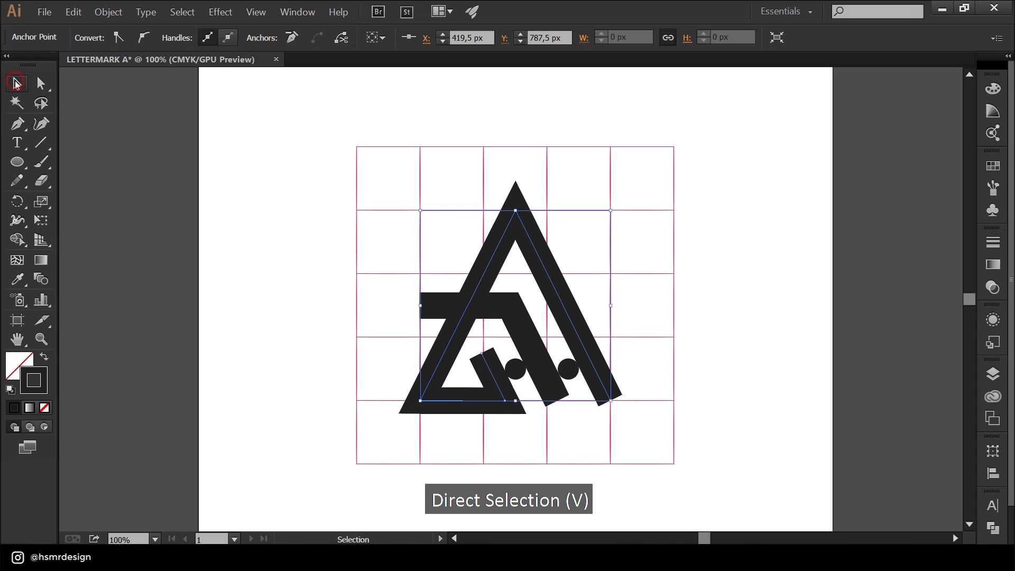
key(a)
drag(528, 344, 502, 368)
key(ctrl+z)
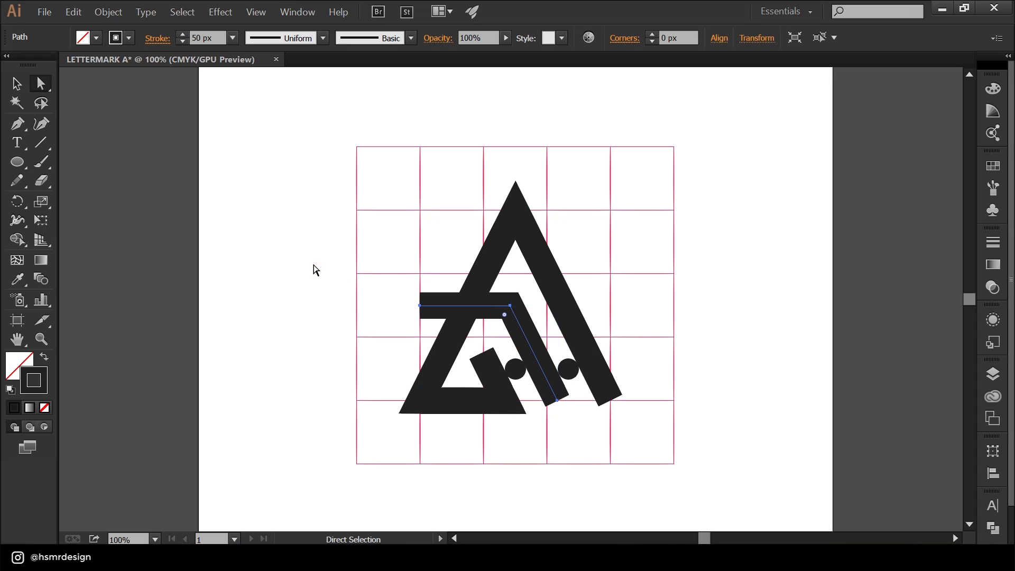
click(318, 269)
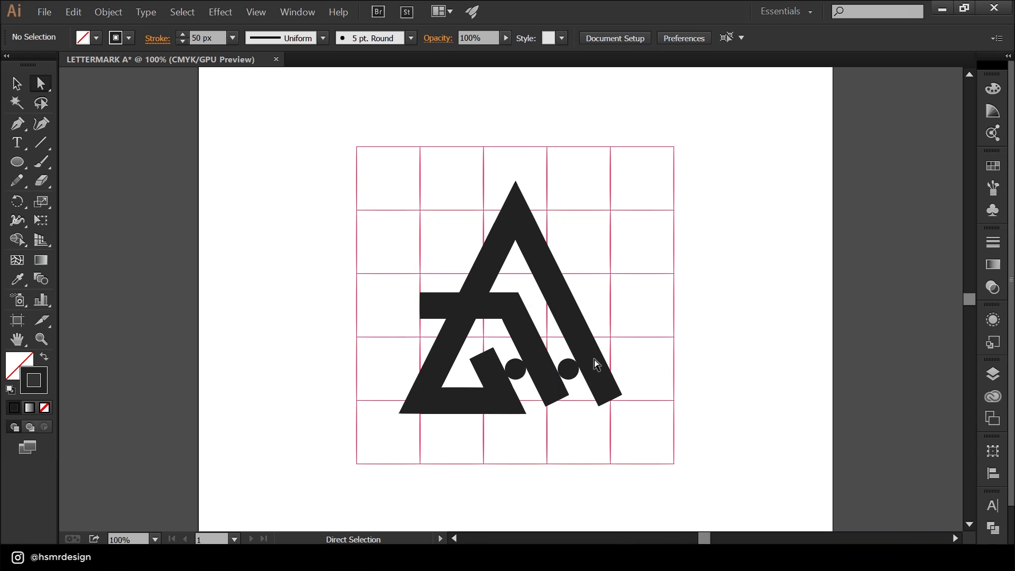
Draw a horizontal bar across the A's right leg at the crossbar's height
click(16, 126)
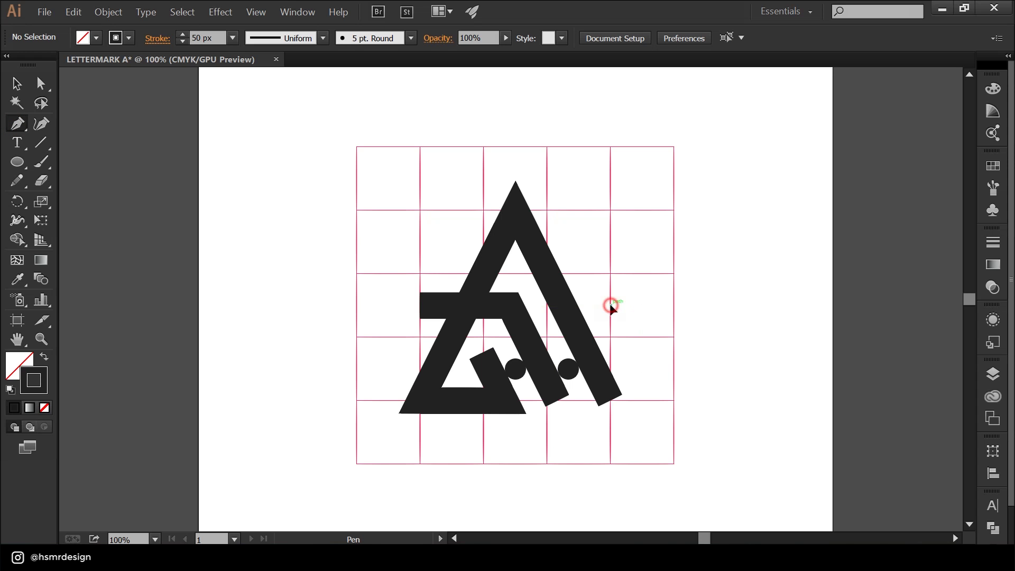
click(611, 306)
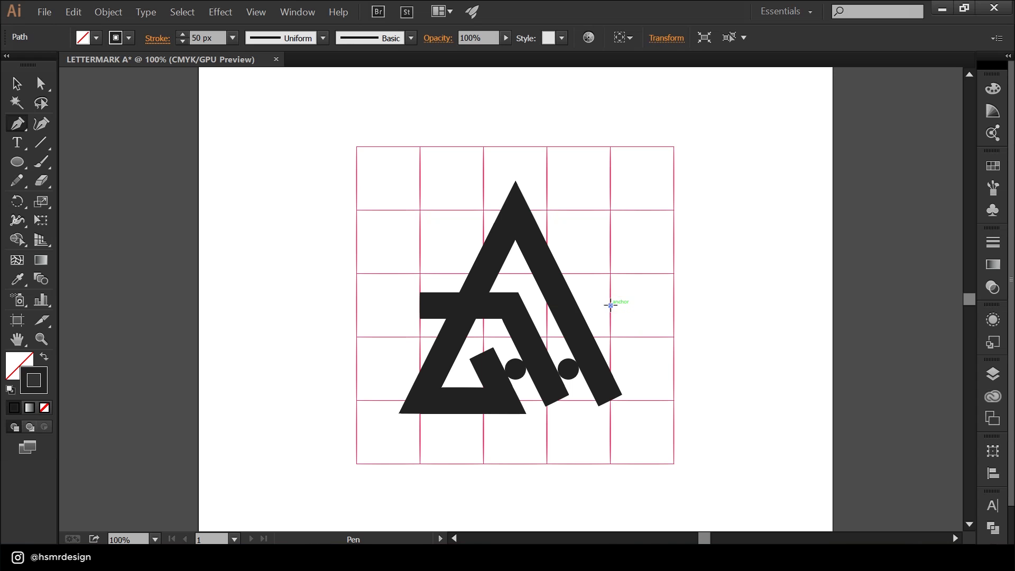
click(562, 305)
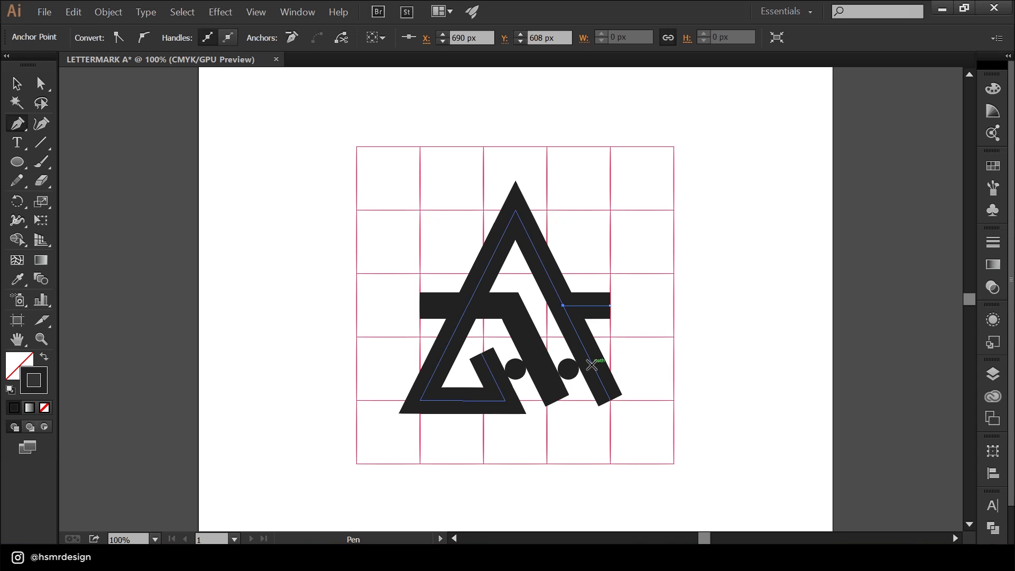
key(v)
click(694, 392)
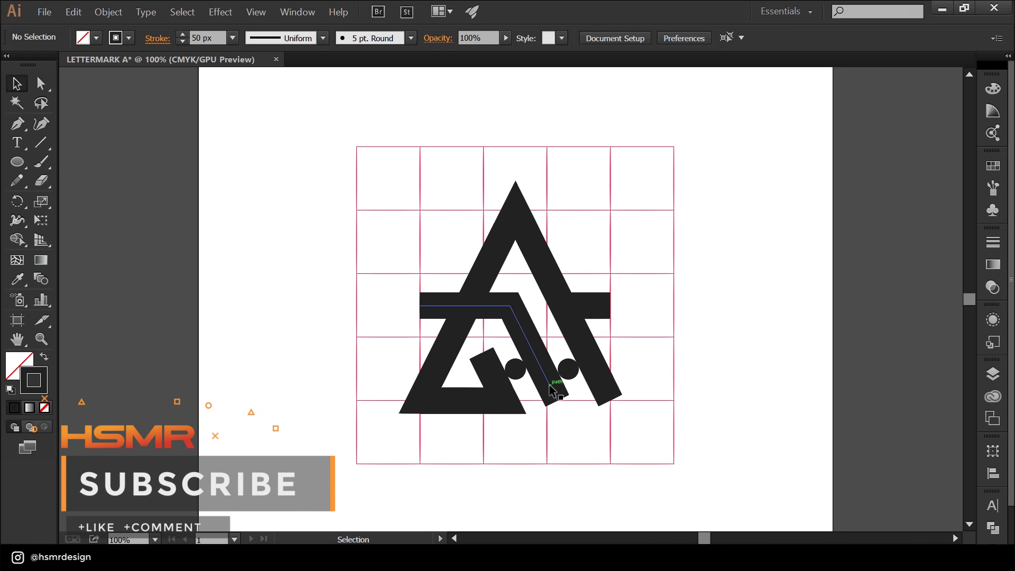
click(550, 384)
key(a)
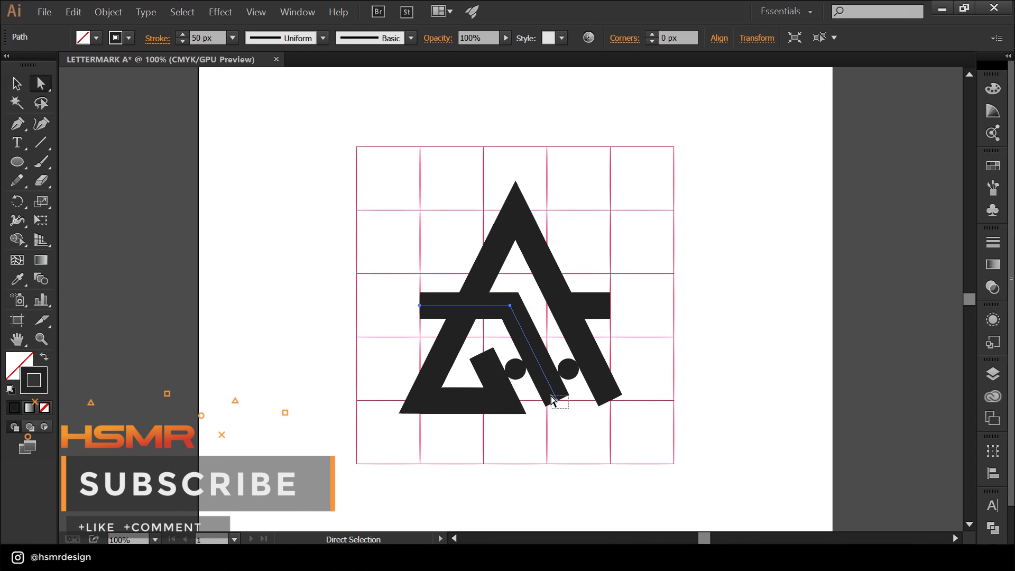
click(557, 400)
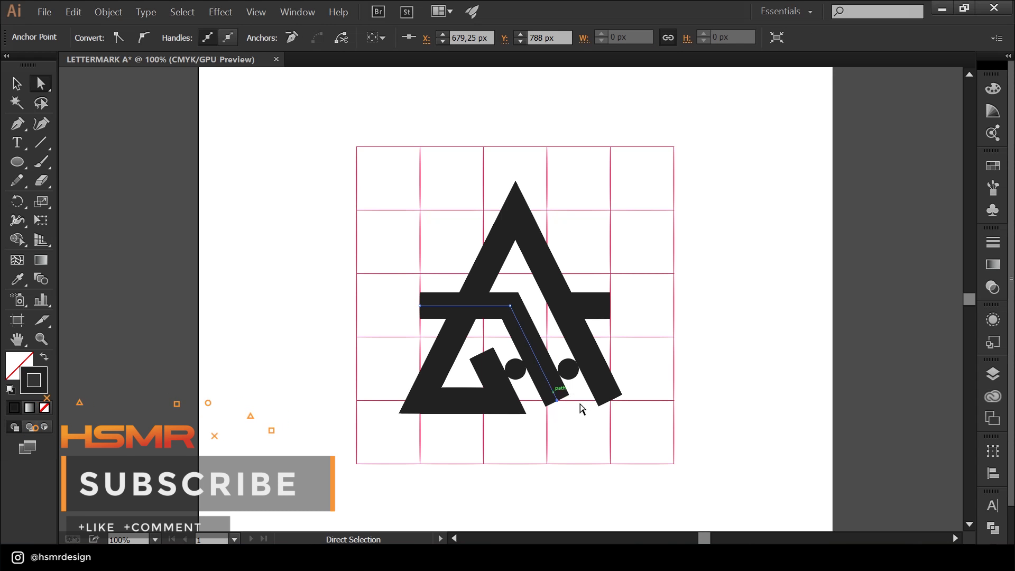
drag(557, 402, 576, 442)
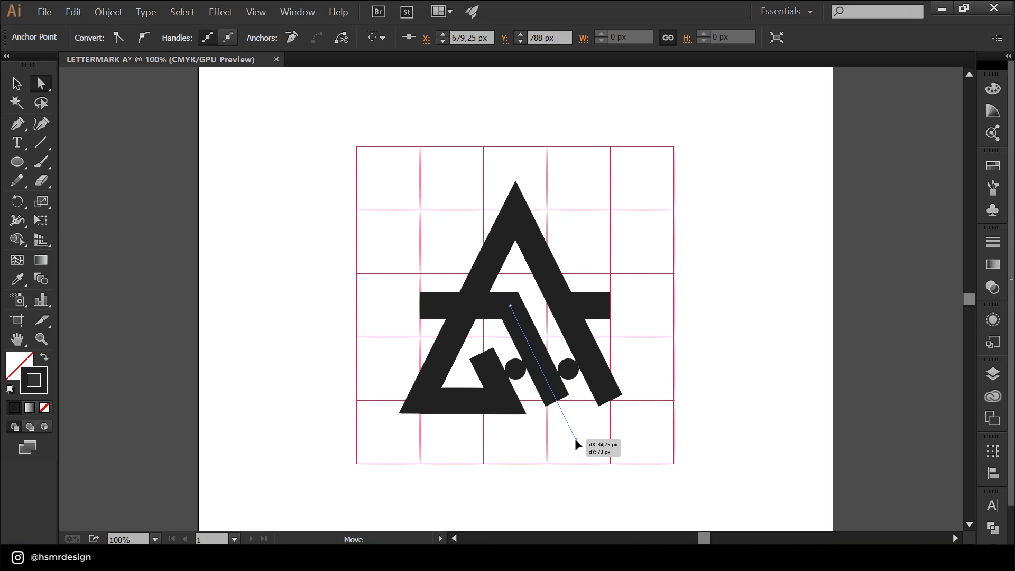
drag(576, 442, 577, 441)
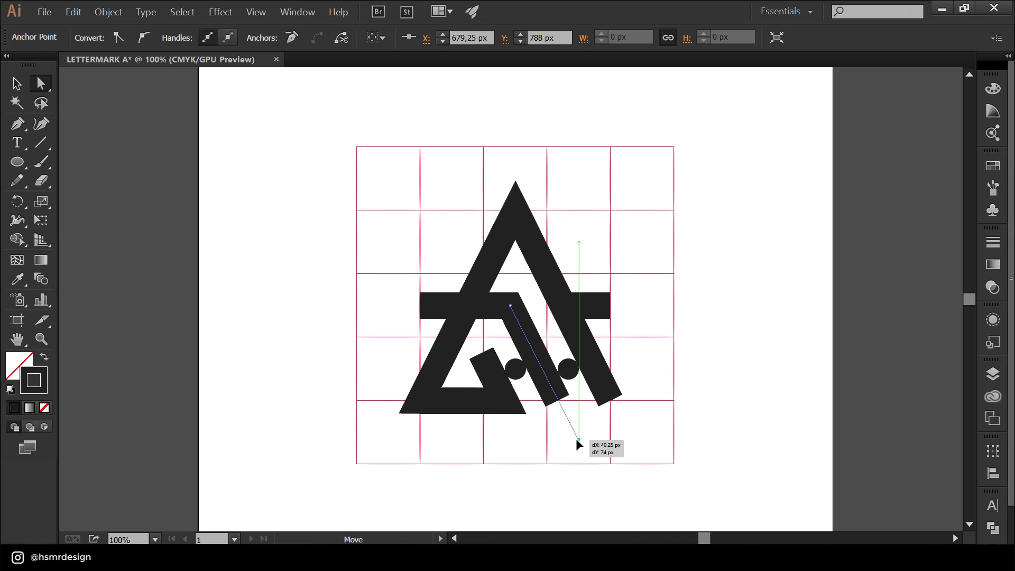
drag(576, 440, 574, 440)
key(ctrl+z)
key(v)
click(580, 431)
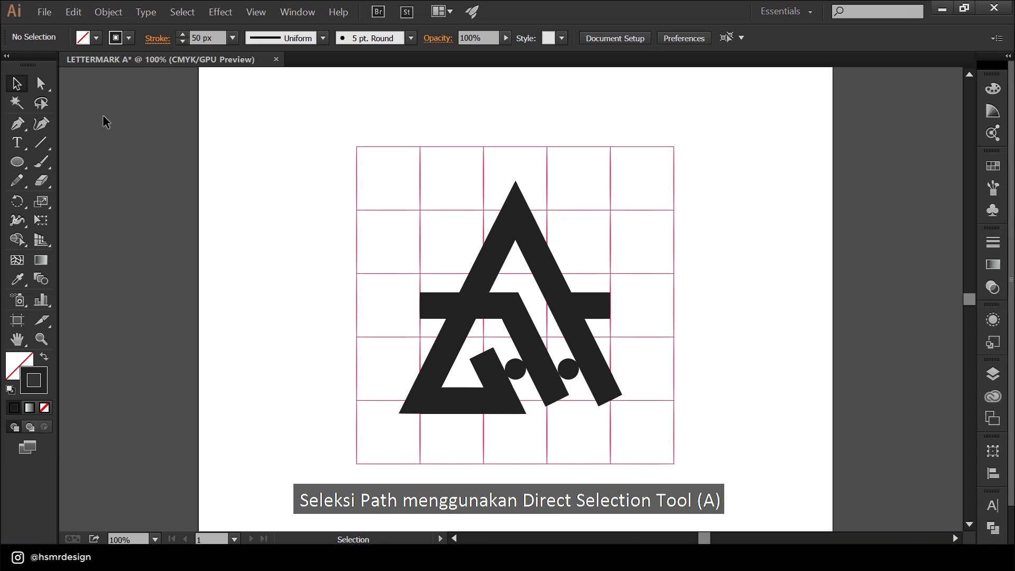
Give the A's top anchor a 35 px corner radius, replacing an undone rough rounding
click(45, 85)
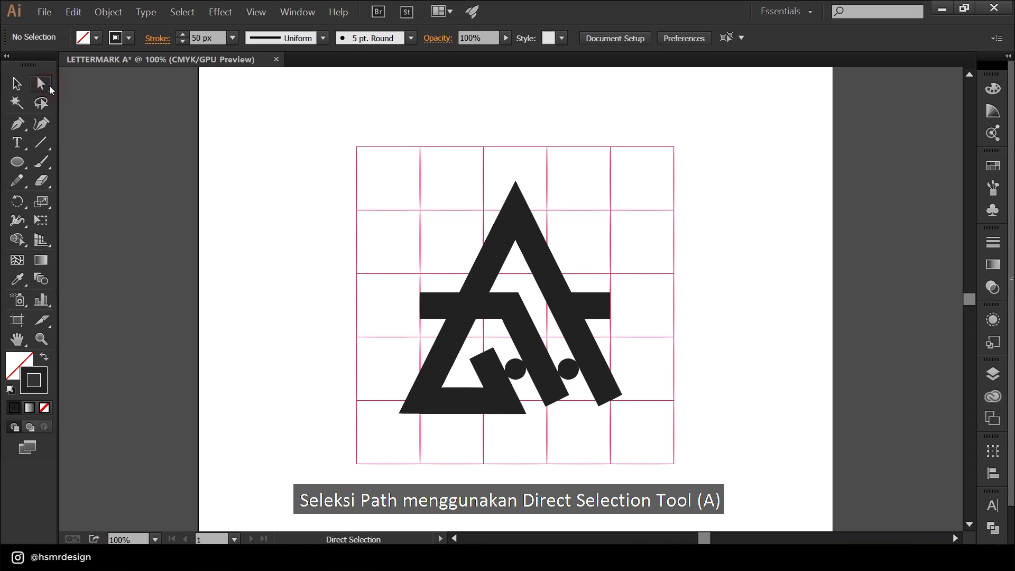
drag(566, 190, 492, 216)
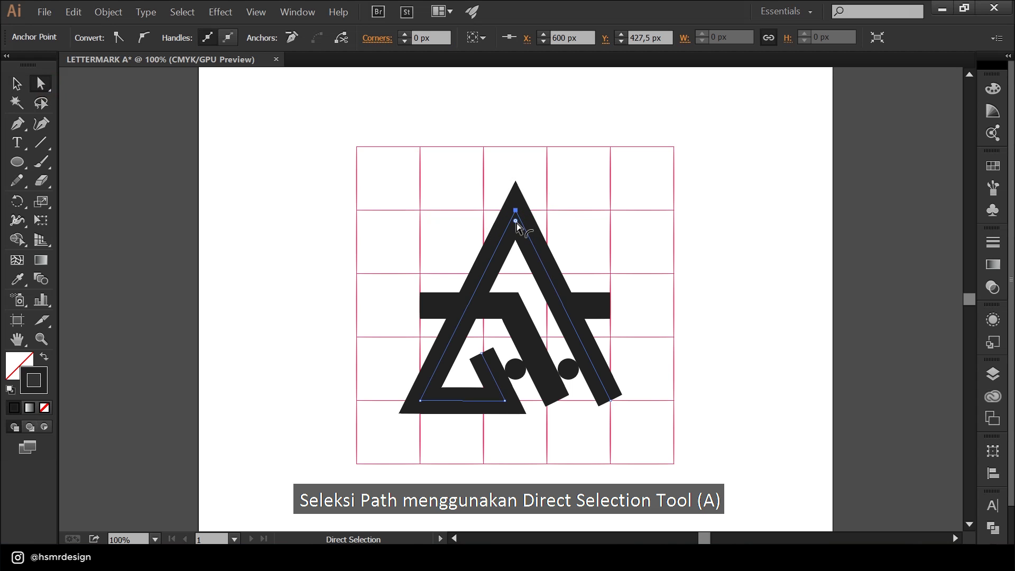
drag(517, 227, 522, 256)
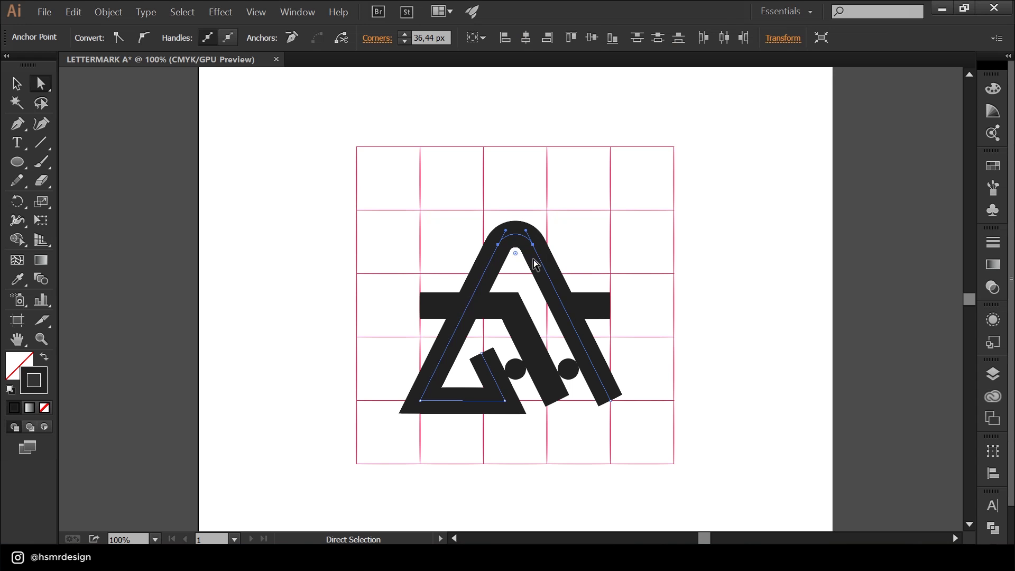
click(562, 238)
key(ctrl+z)
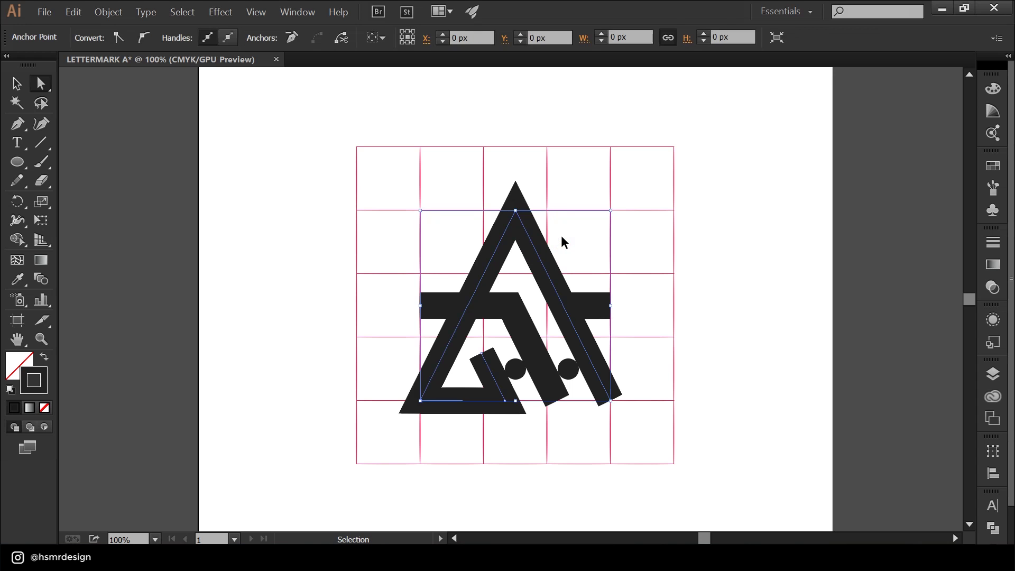
drag(563, 180, 496, 223)
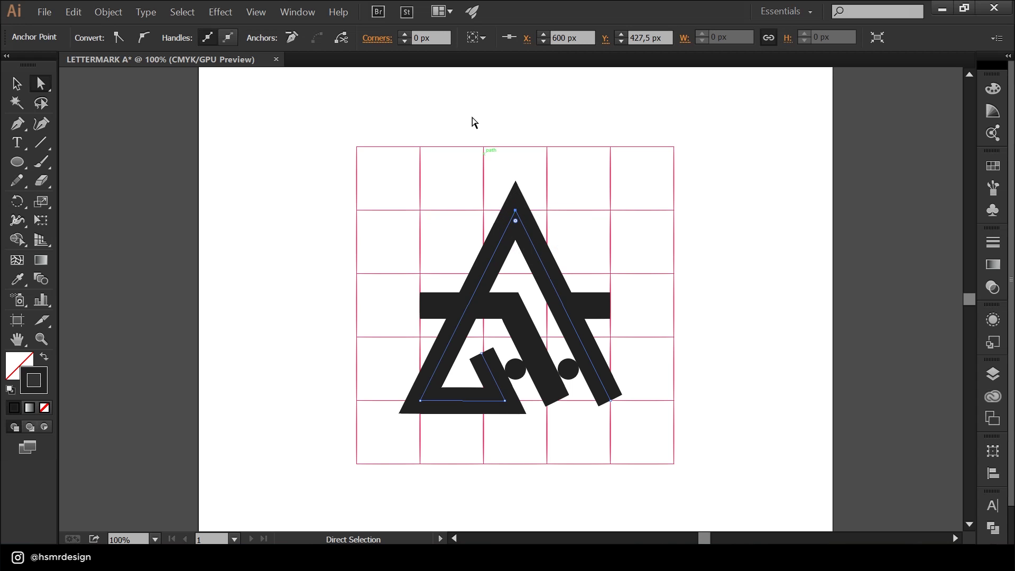
click(439, 38)
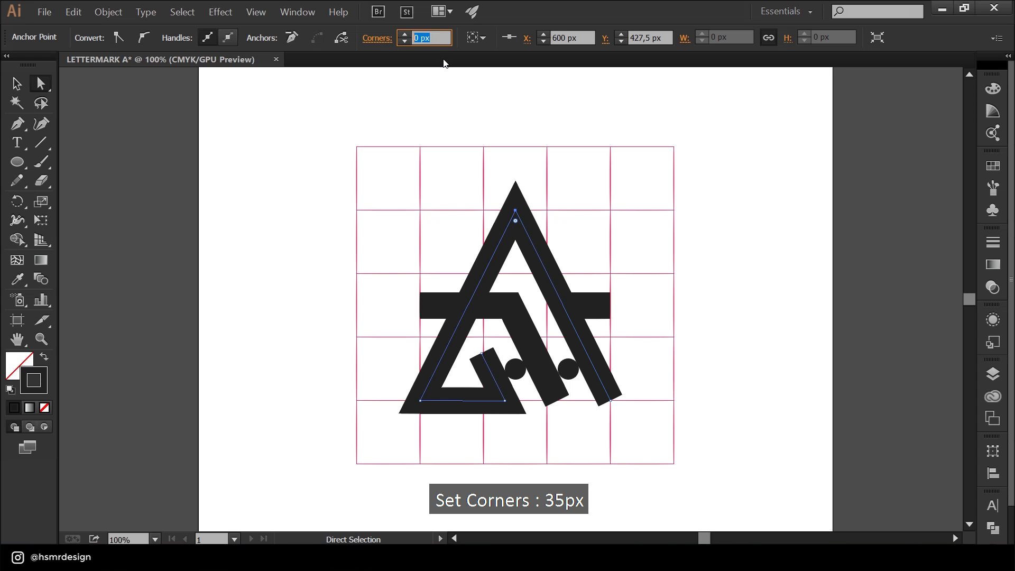
text(35)
key(Return)
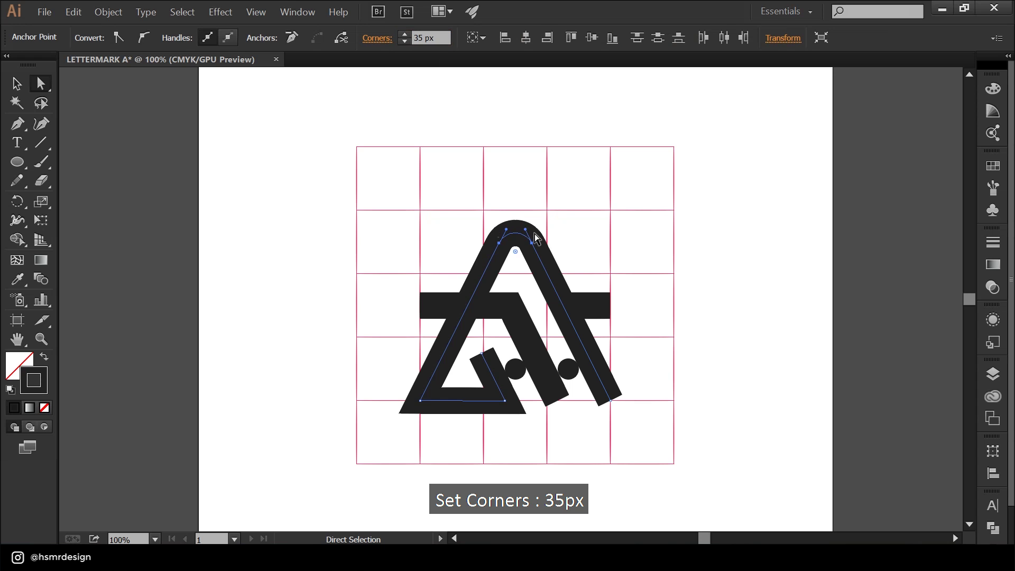
click(578, 234)
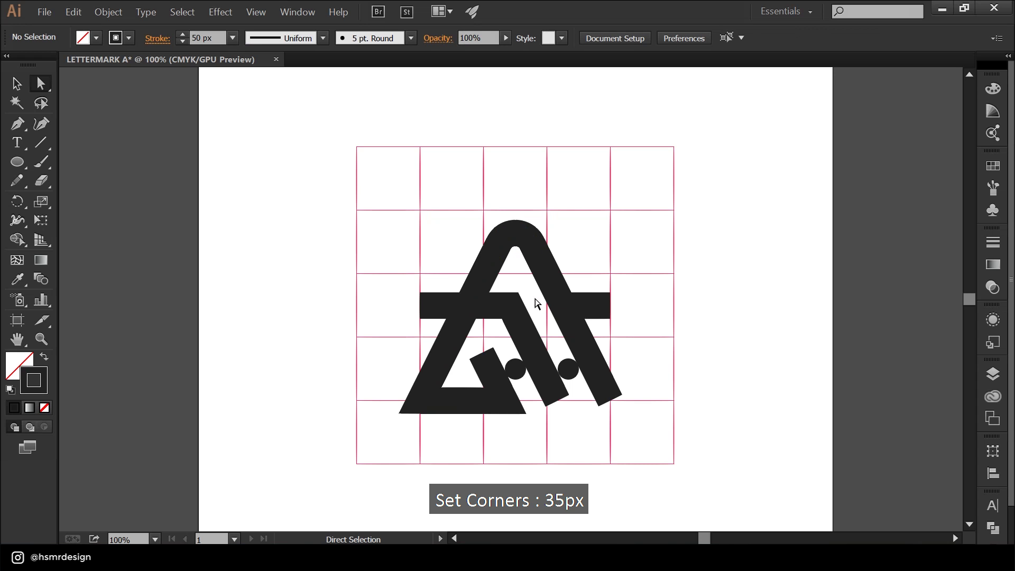
Round the bent bar's inner corner with a 35 px radius
drag(503, 321, 504, 321)
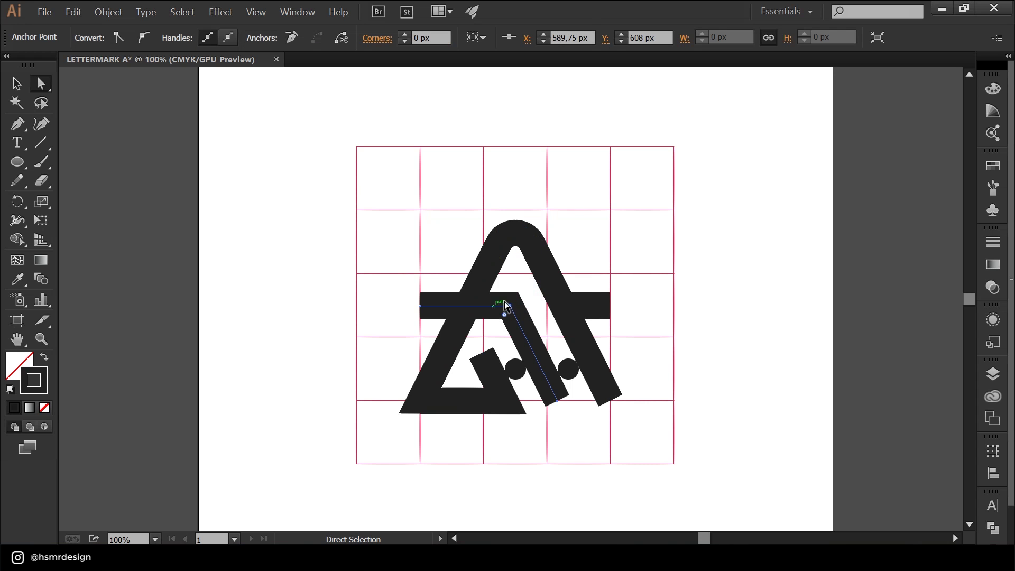
click(434, 38)
text(3)
key(Return)
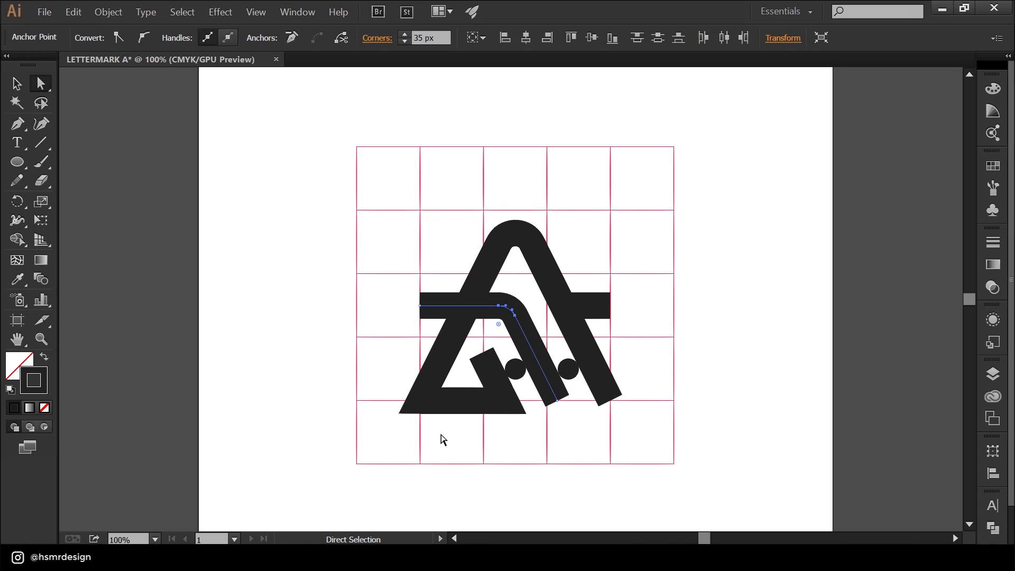
click(386, 391)
Round the A's bottom-left corner with a 15 px radius
drag(397, 373, 436, 426)
drag(398, 376, 431, 432)
mouse_move(421, 401)
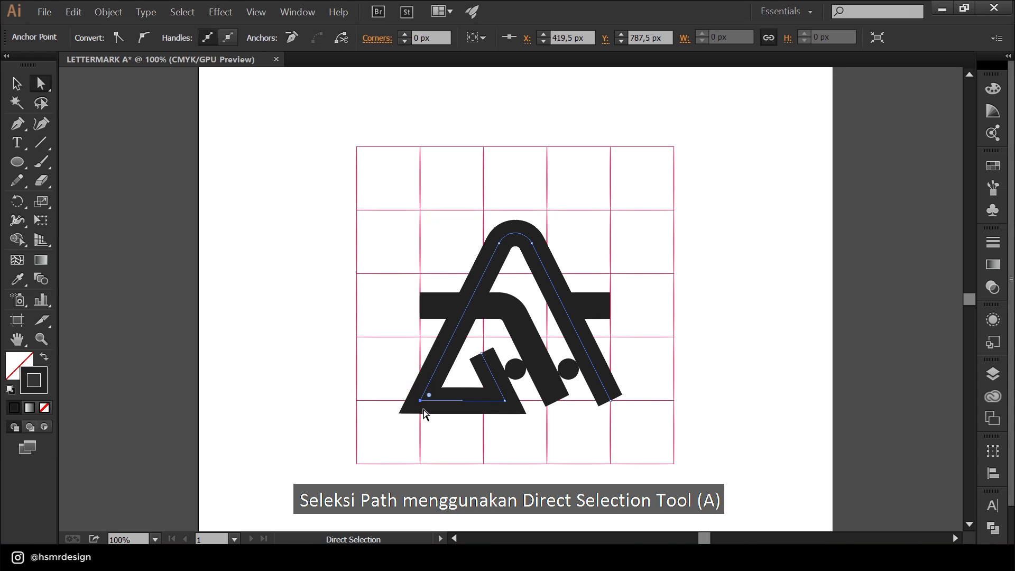
click(421, 41)
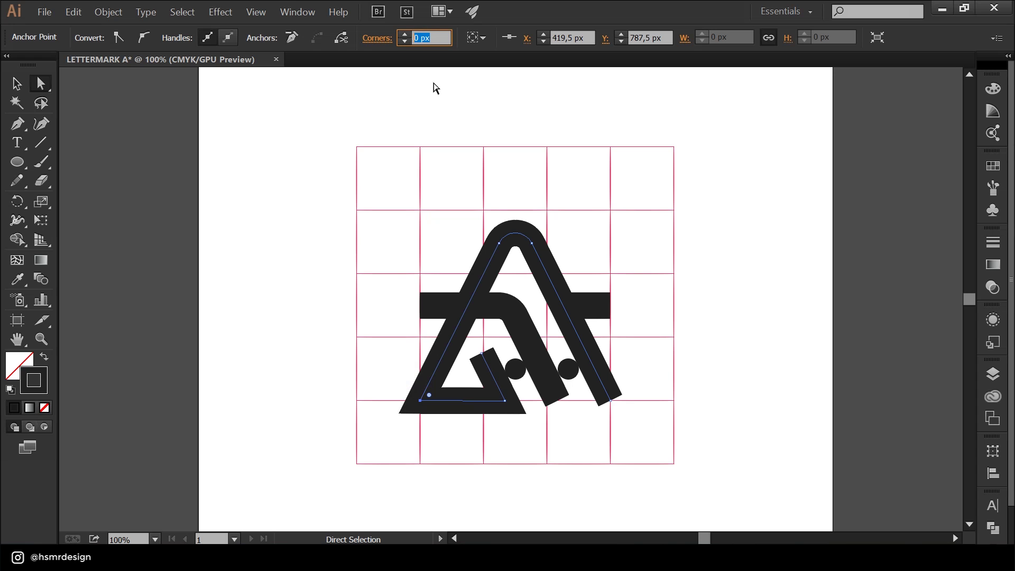
text(15)
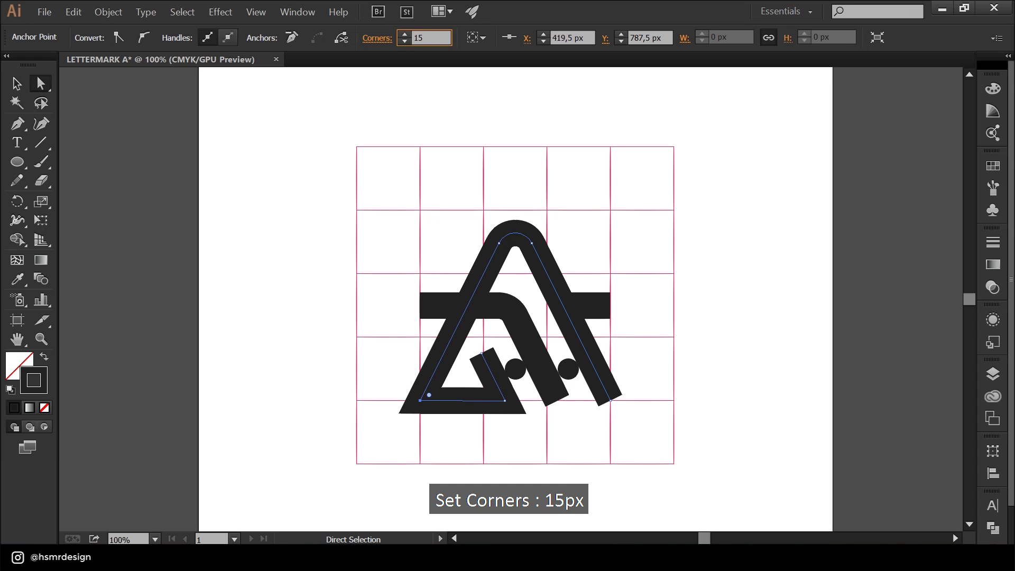
key(Return)
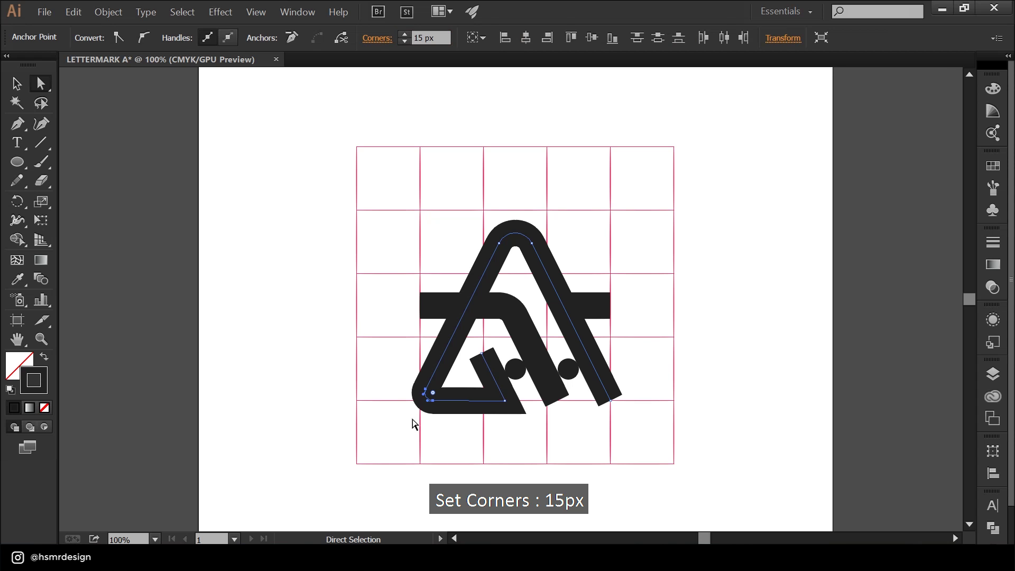
click(410, 425)
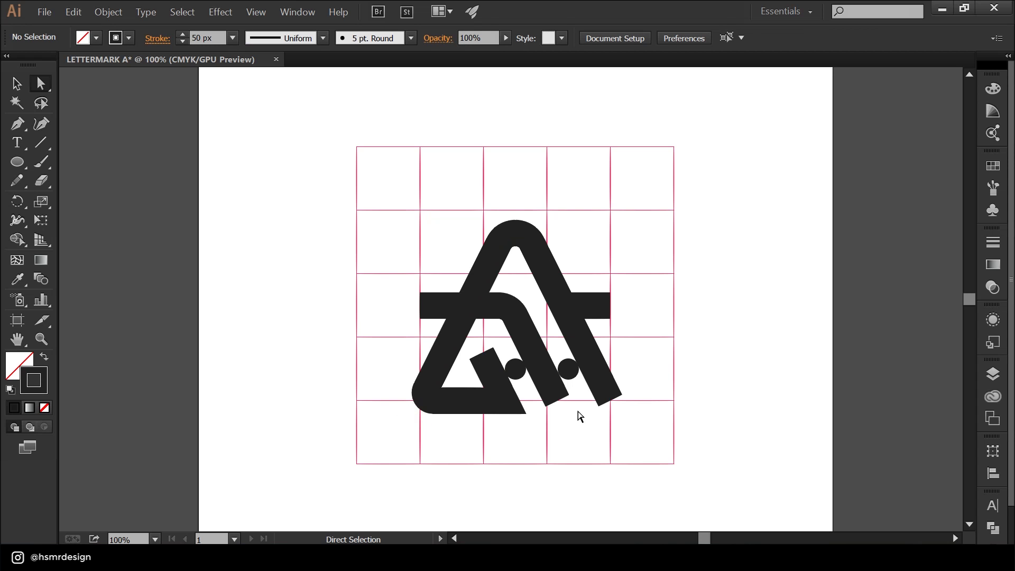
Expand every stroked part of the lettermark into filled shapes via Object > Expand, then deselect
click(17, 83)
drag(691, 235, 360, 426)
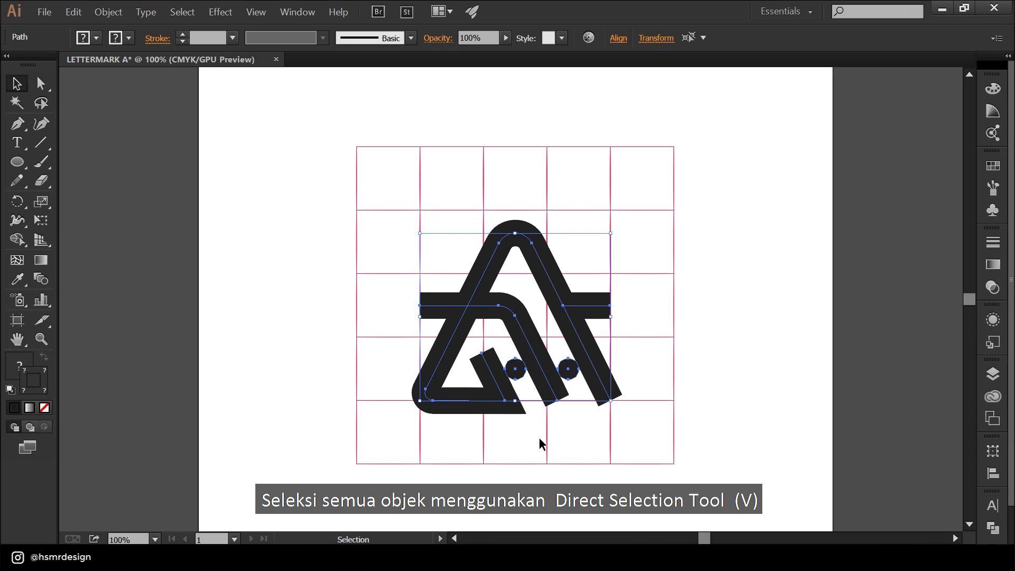
click(108, 12)
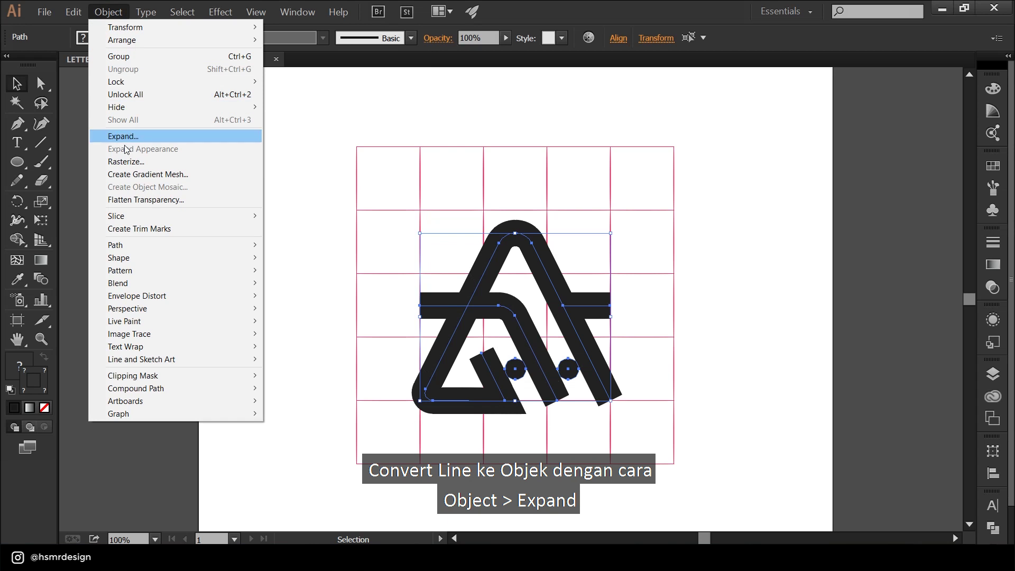
click(161, 137)
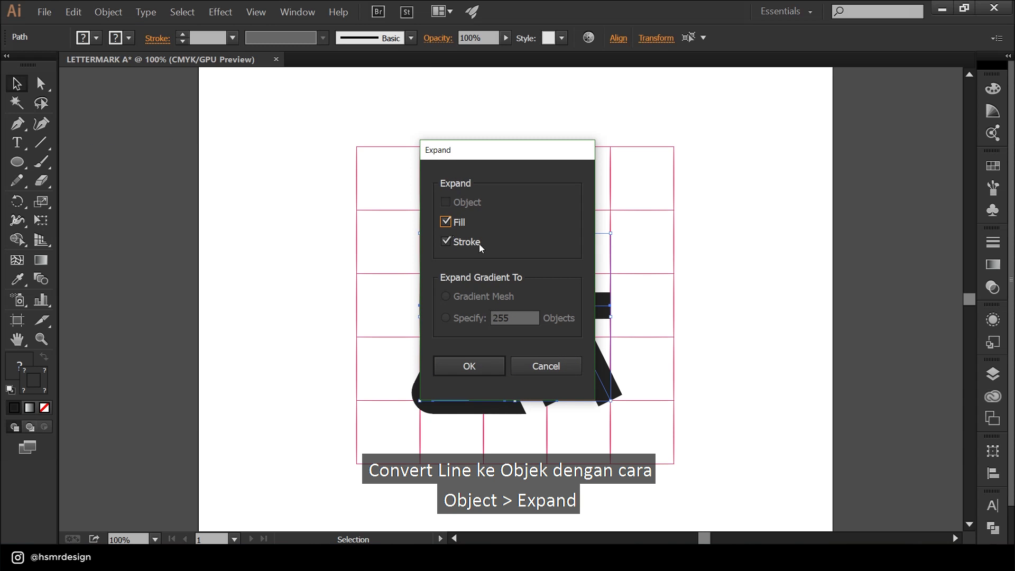
click(467, 367)
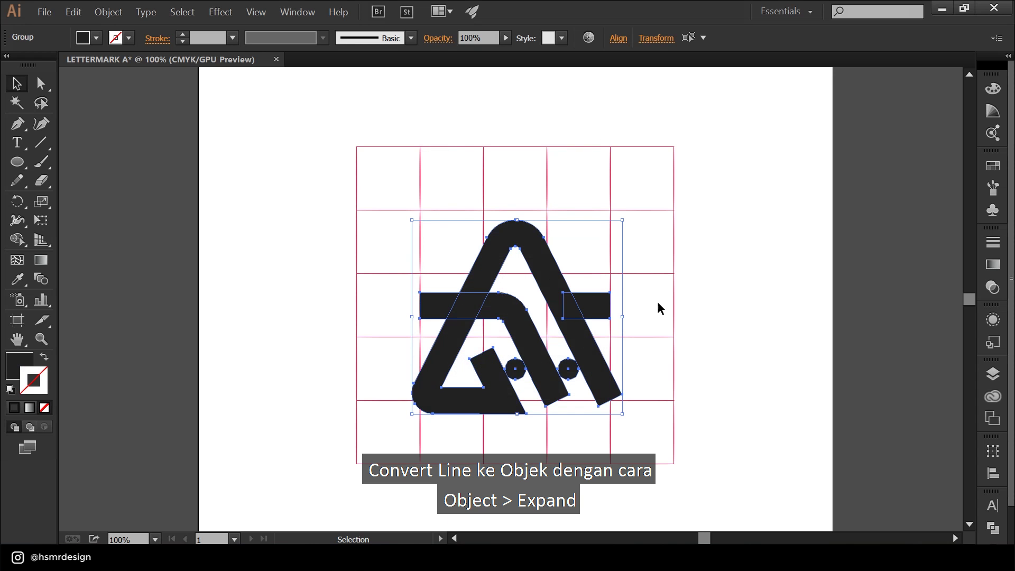
click(663, 338)
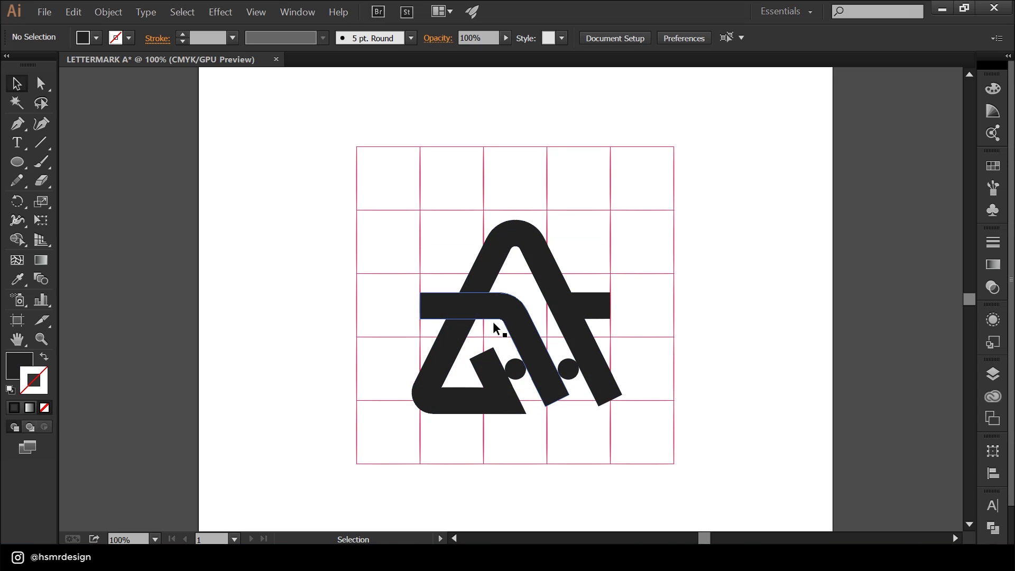
Drag the bent bar's two bottom end points further down-right
click(520, 334)
drag(655, 225, 447, 402)
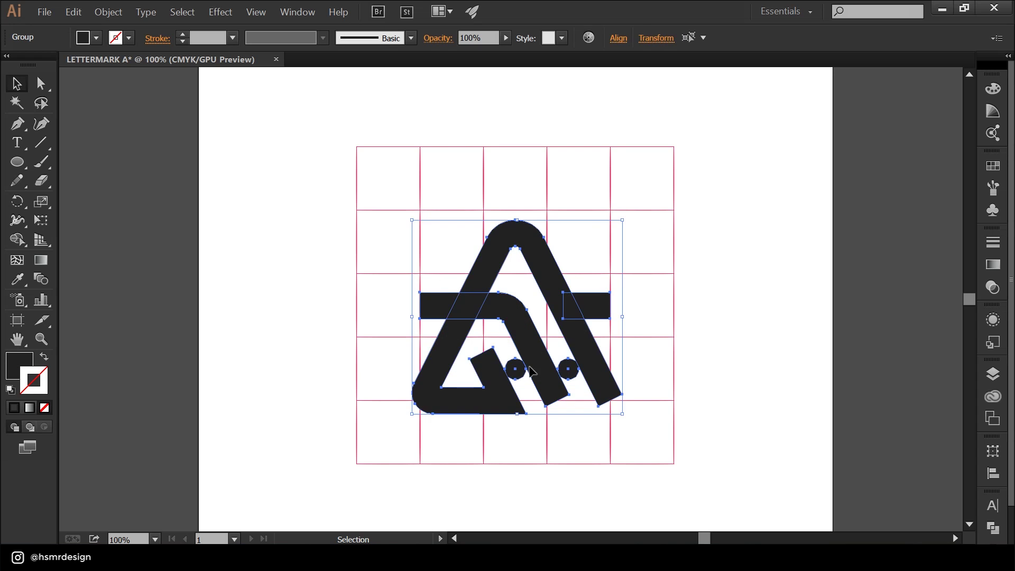
click(662, 313)
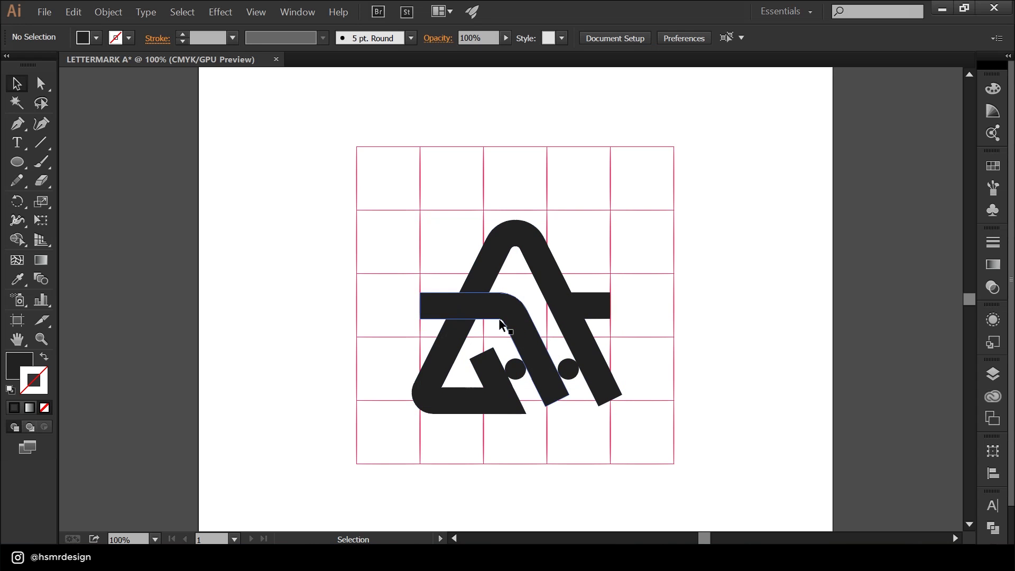
click(552, 392)
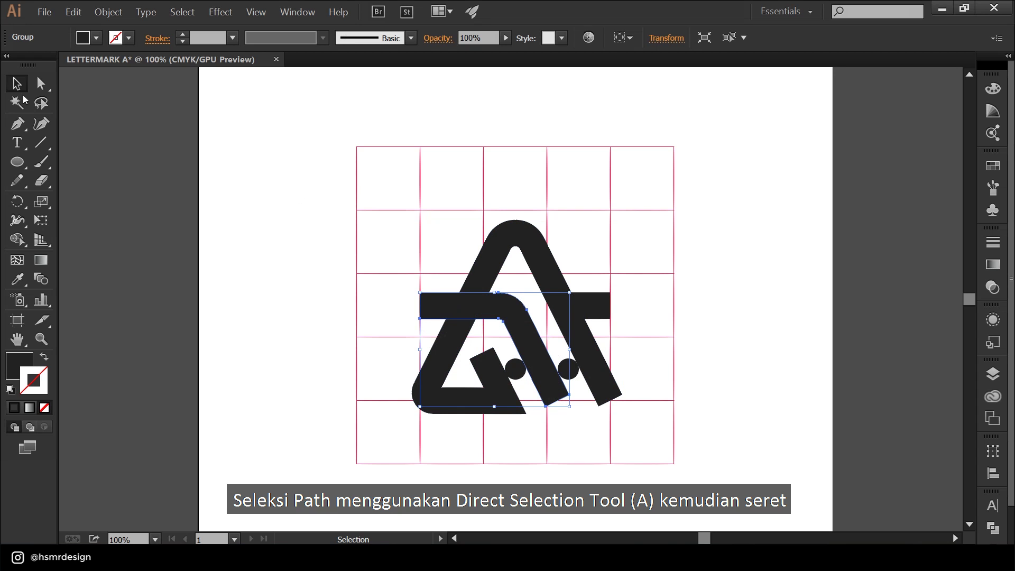
click(41, 83)
click(537, 344)
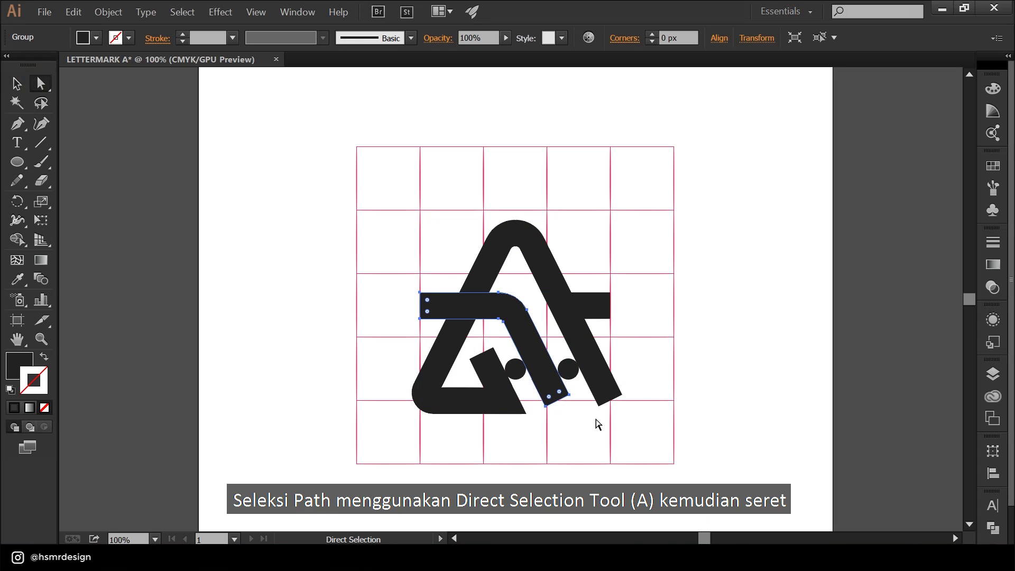
mouse_move(578, 419)
mouse_down()
mouse_move(541, 390)
mouse_move(590, 440)
mouse_move(585, 427)
mouse_up()
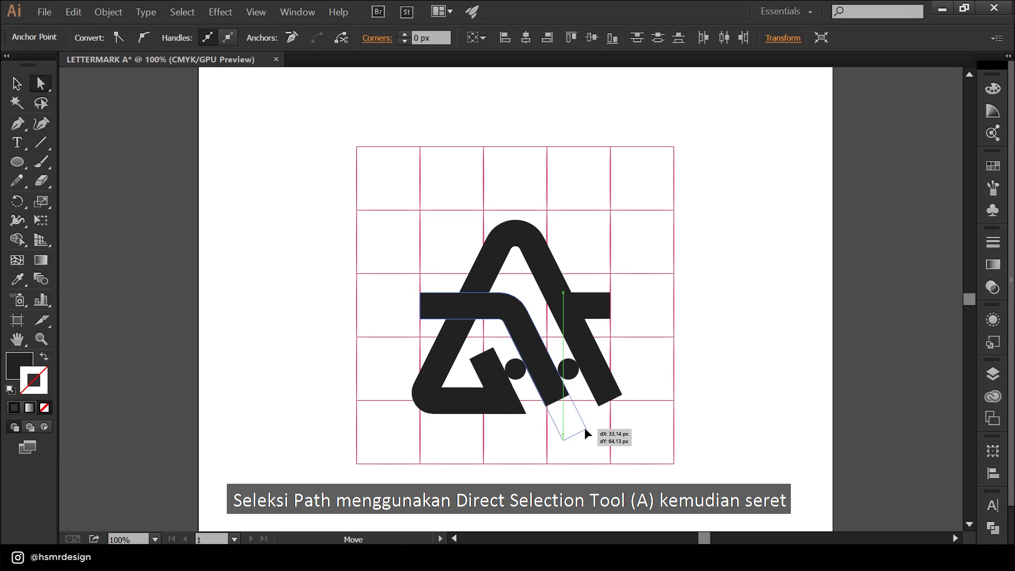
drag(584, 428, 585, 427)
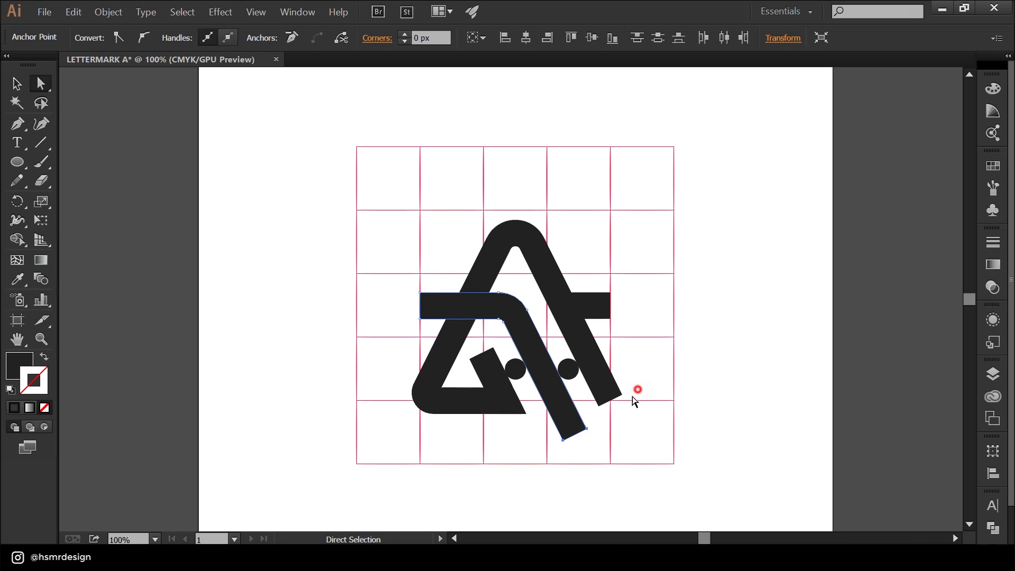
Drag the A's right leg end points down into the grid's bottom row
mouse_move(635, 402)
mouse_down()
mouse_move(597, 420)
mouse_move(640, 431)
mouse_up()
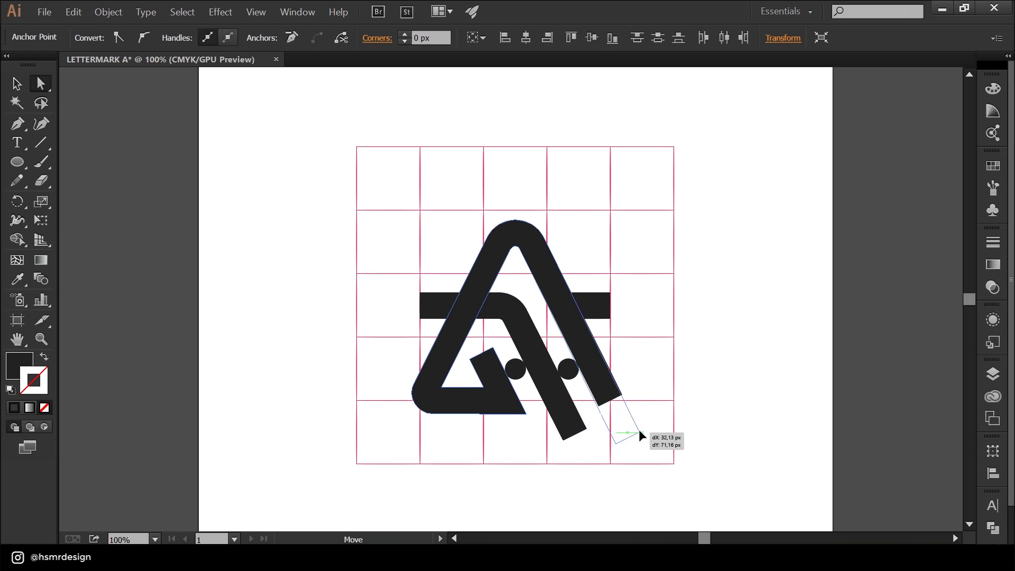
drag(639, 433, 640, 433)
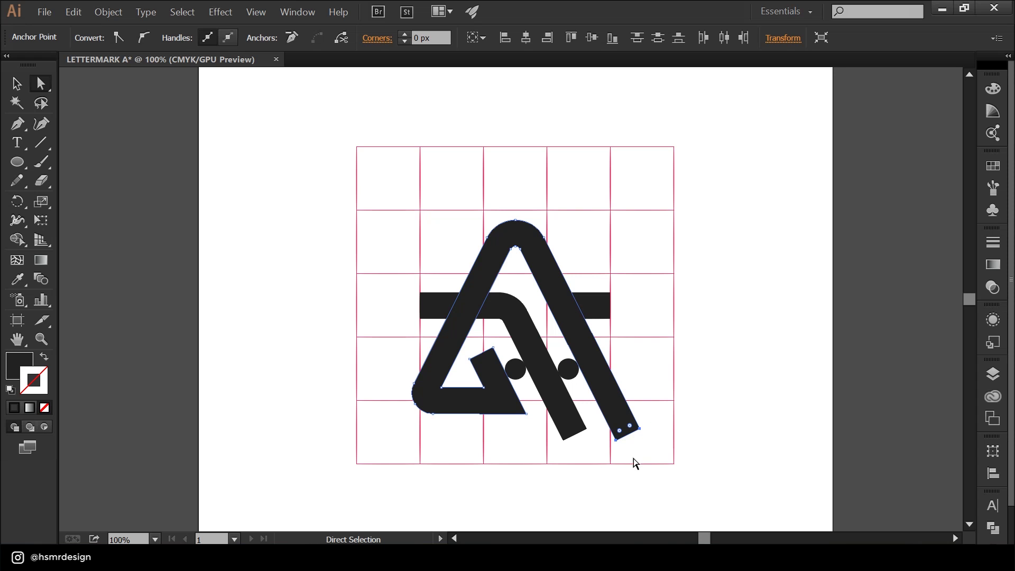
click(596, 455)
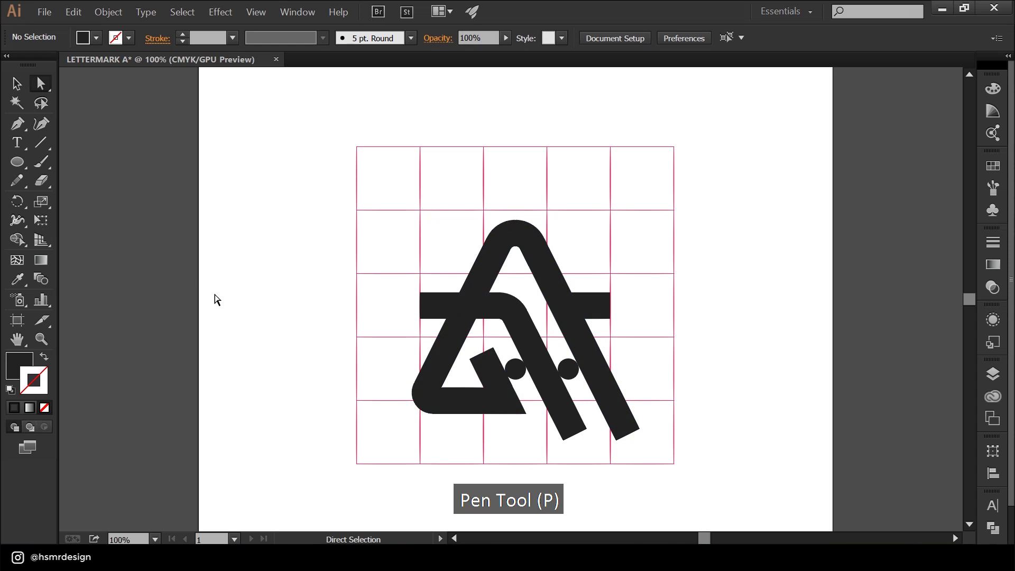
Draw a black-stroked horizontal line along the A's base, extending past the right leg
click(20, 125)
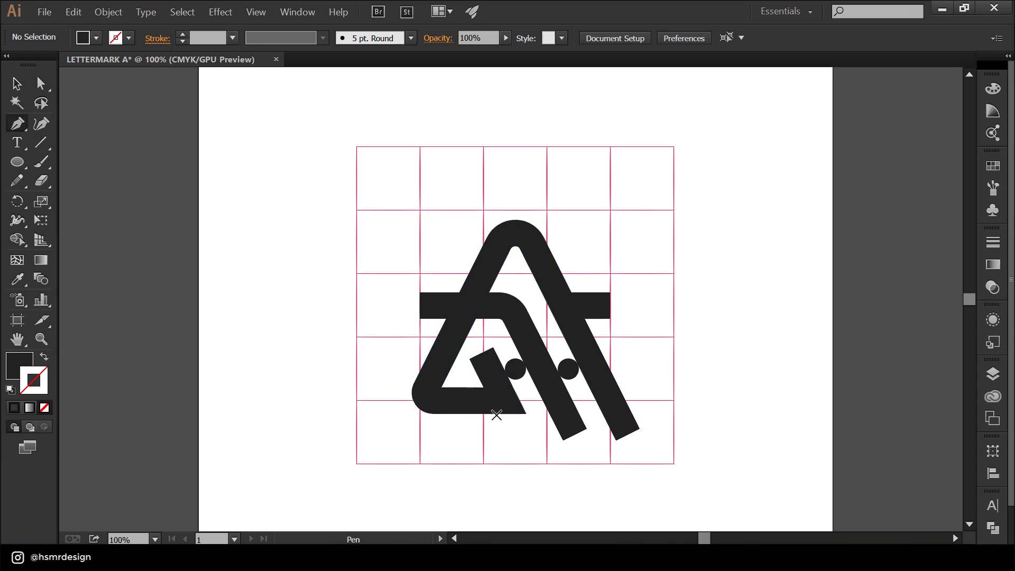
click(461, 414)
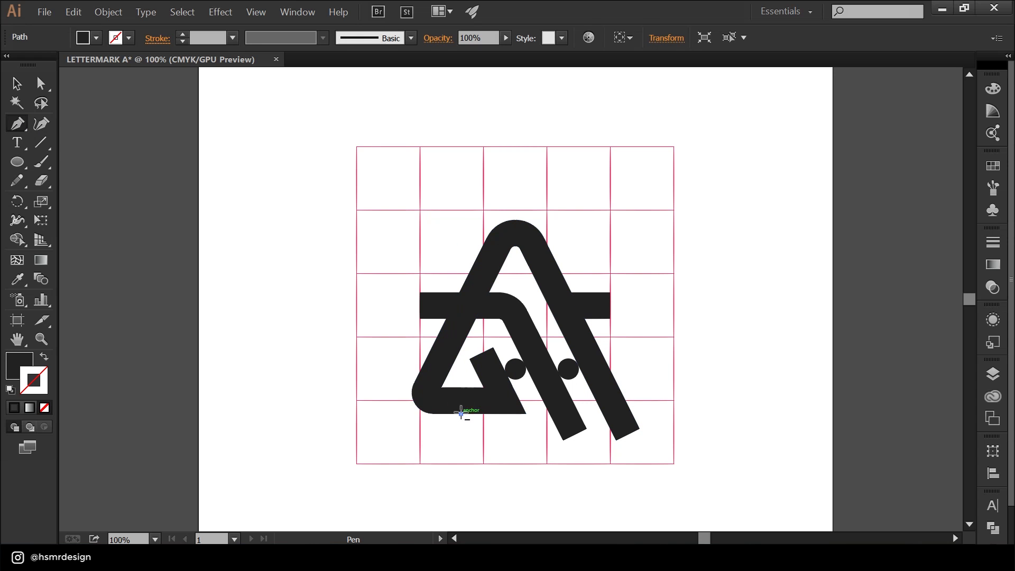
click(669, 414)
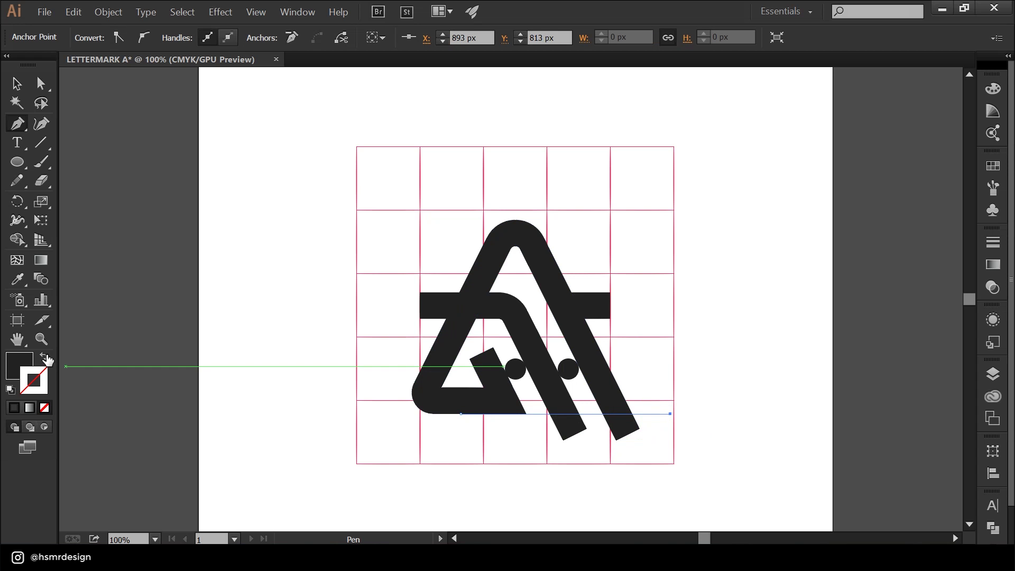
click(44, 356)
click(16, 85)
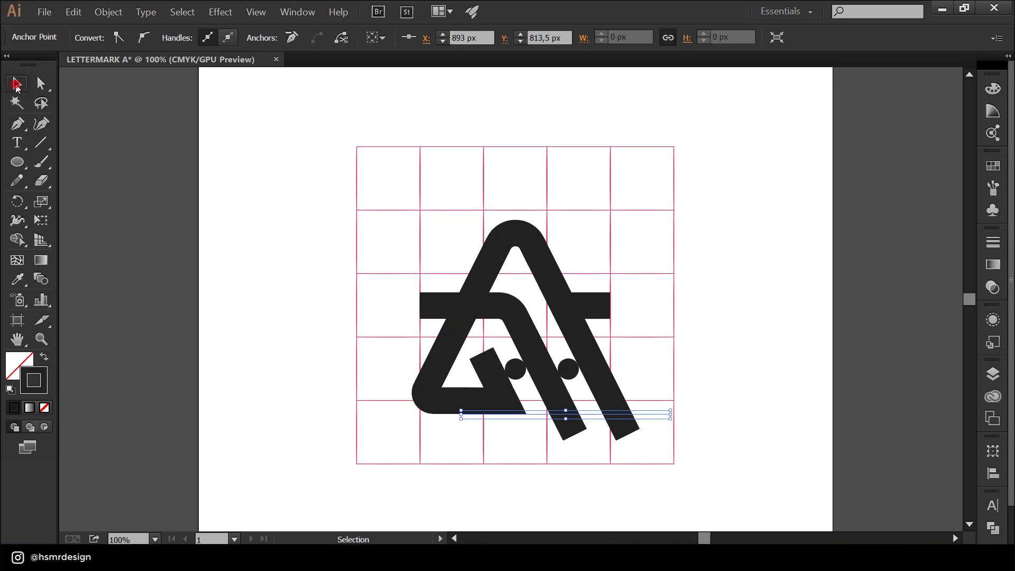
click(738, 367)
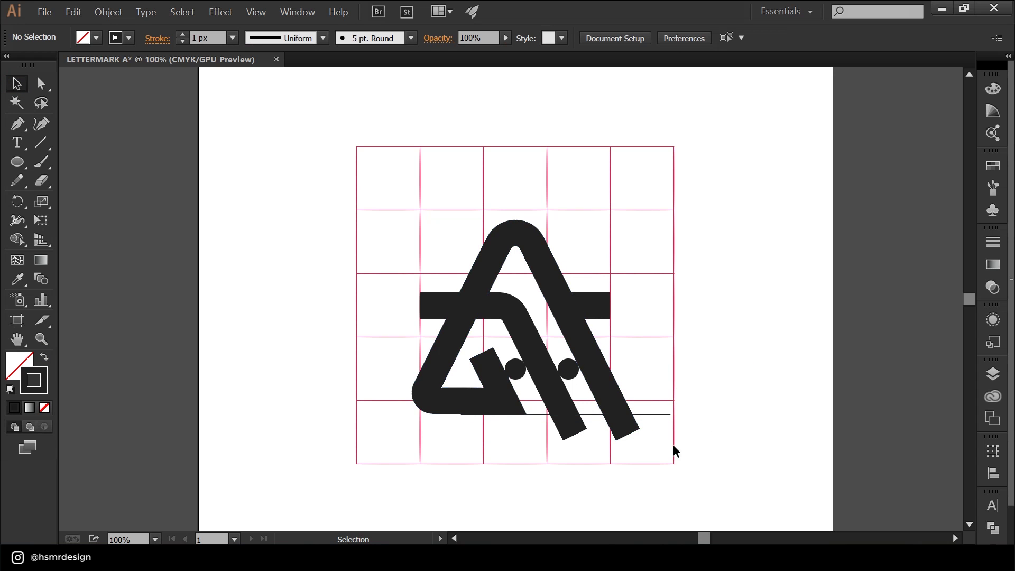
With Shape Builder, remove the middle and right strokes' tips hanging below the baseline
drag(695, 454, 558, 413)
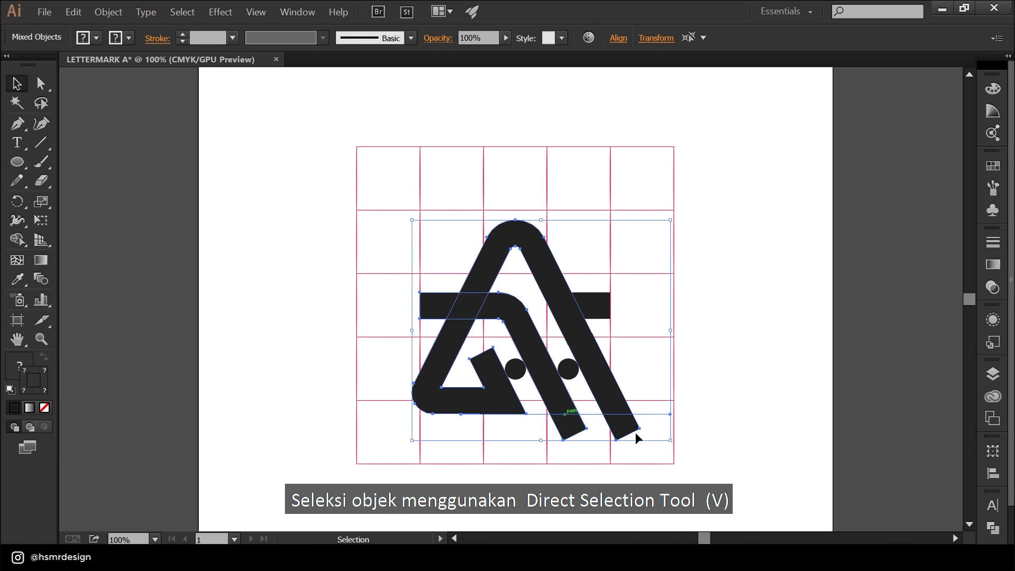
click(22, 242)
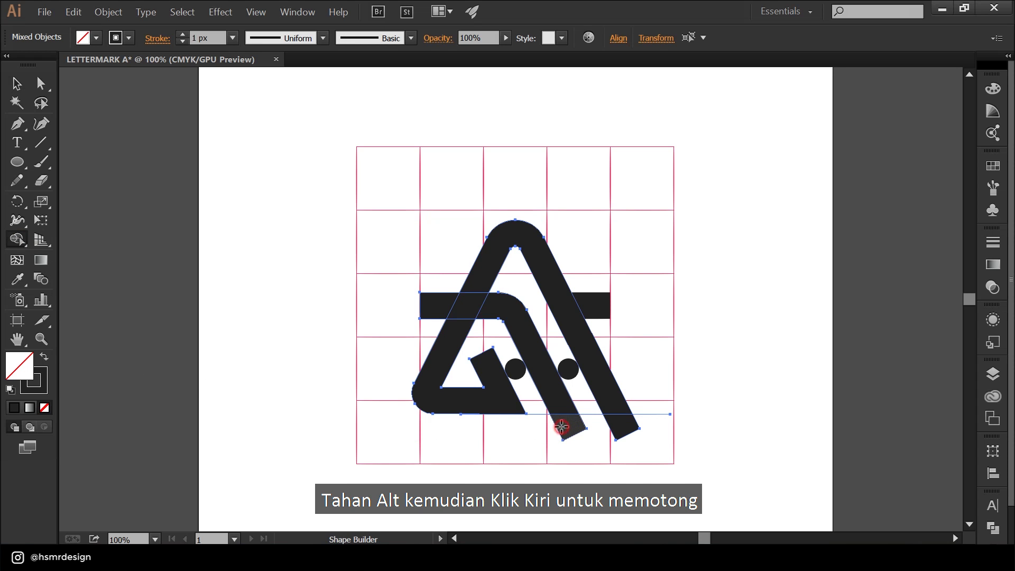
alt+click(561, 426)
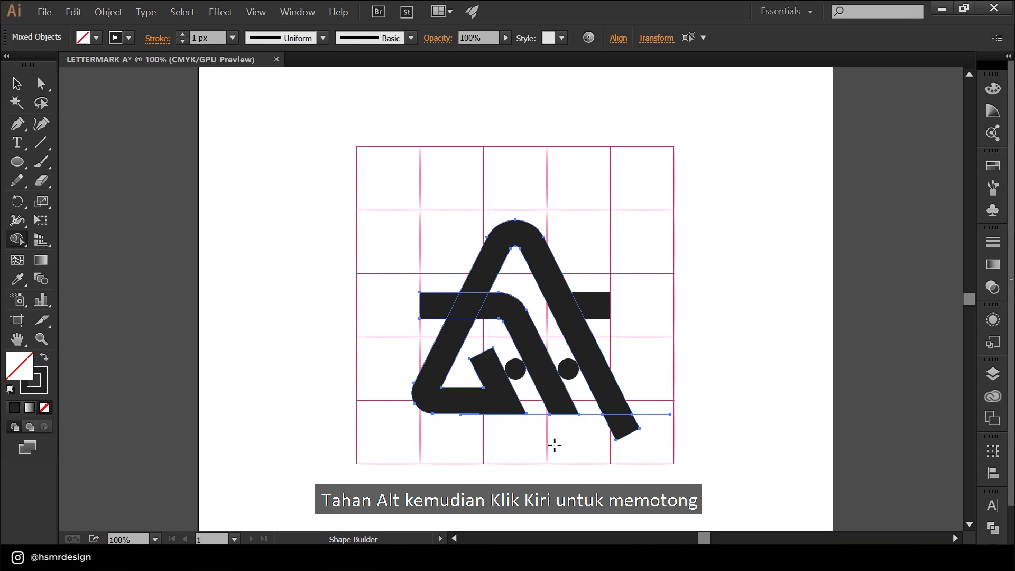
alt+click(620, 431)
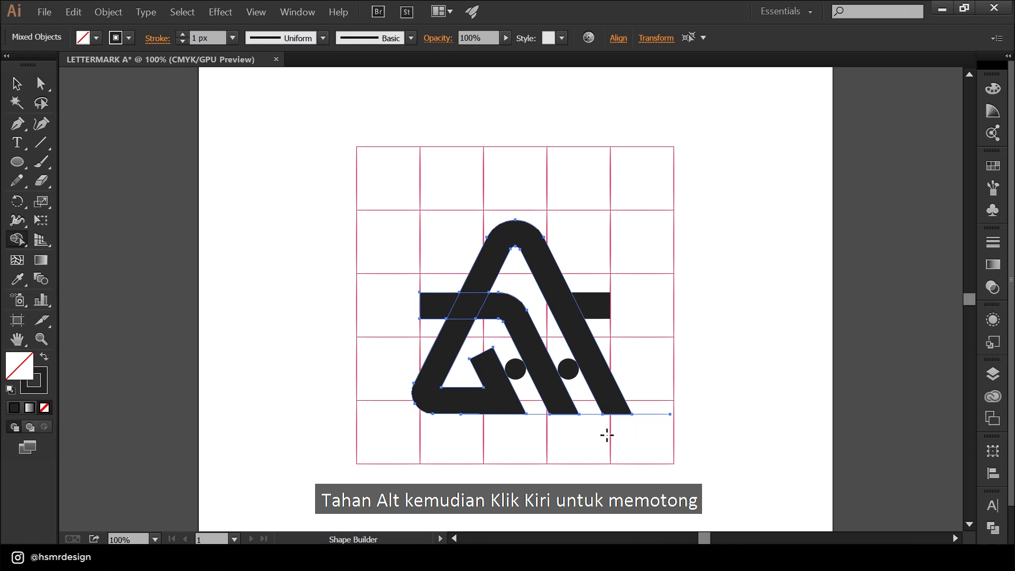
key(v)
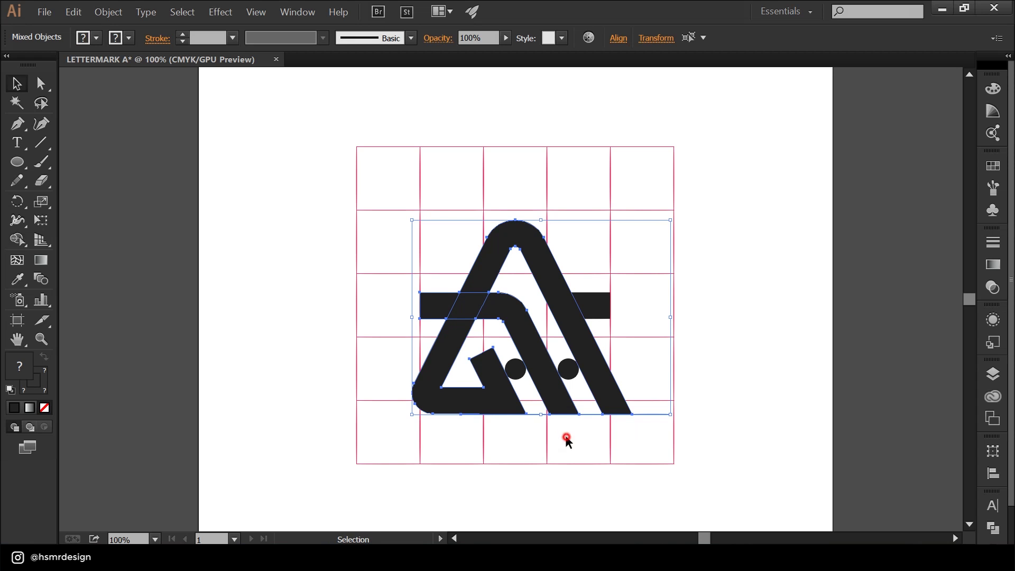
click(566, 442)
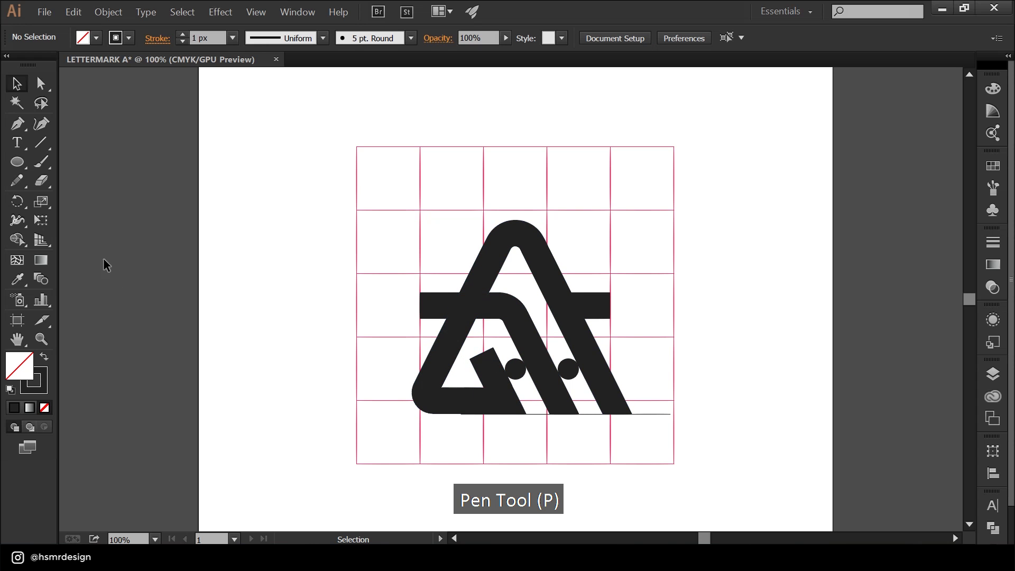
Draw a horizontal cutting line at dot height from left of the G to the first dot
click(17, 124)
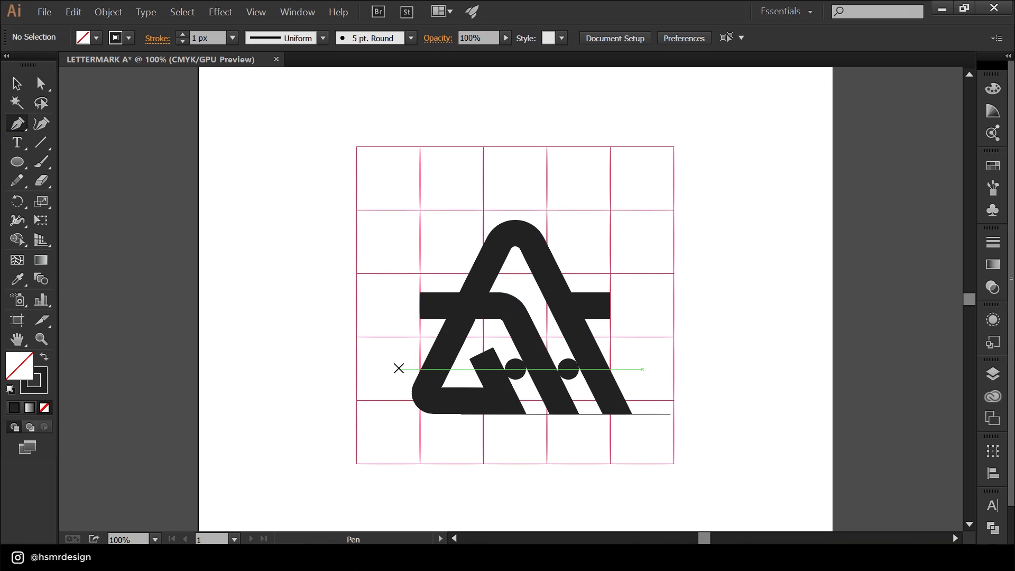
click(399, 368)
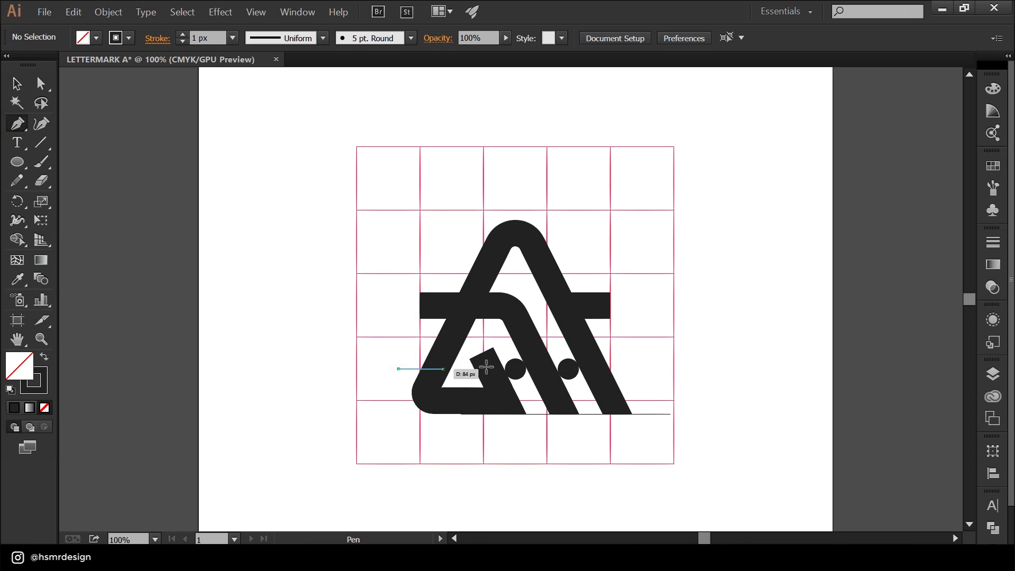
click(522, 369)
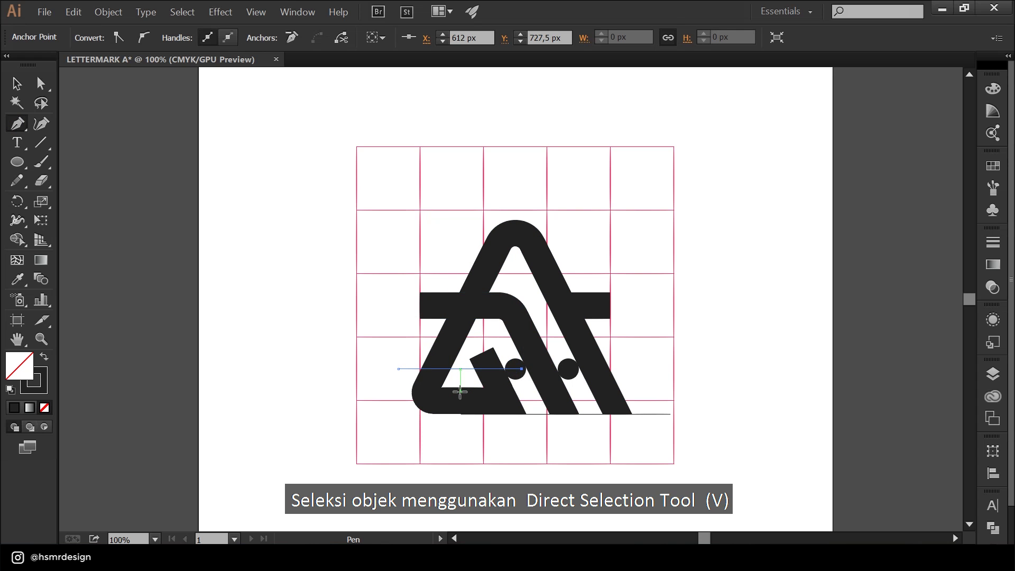
Remove the G's tip above the cutting line with Shape Builder, then select the cutting line
key(v)
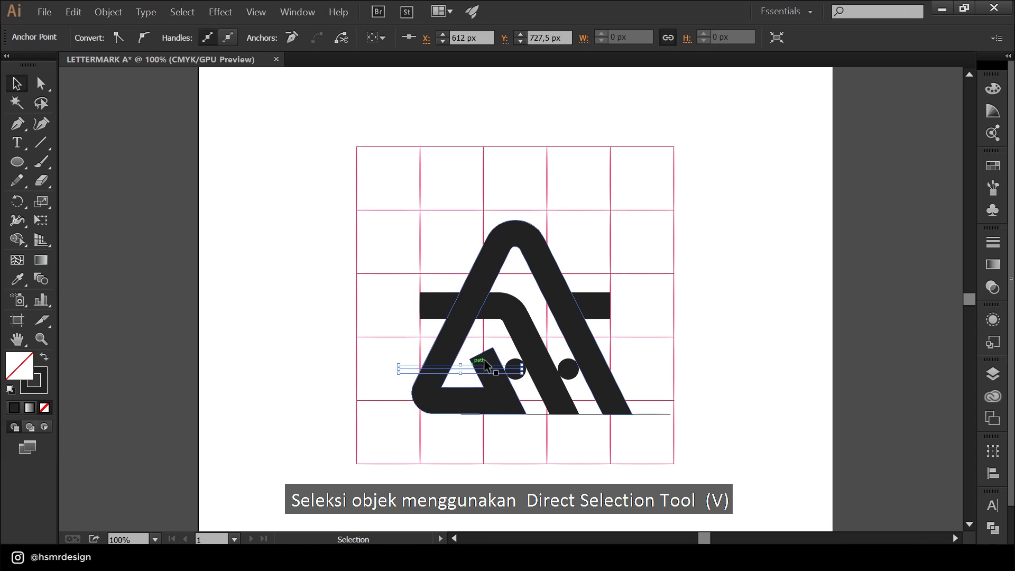
shift+click(452, 388)
key(shift+m)
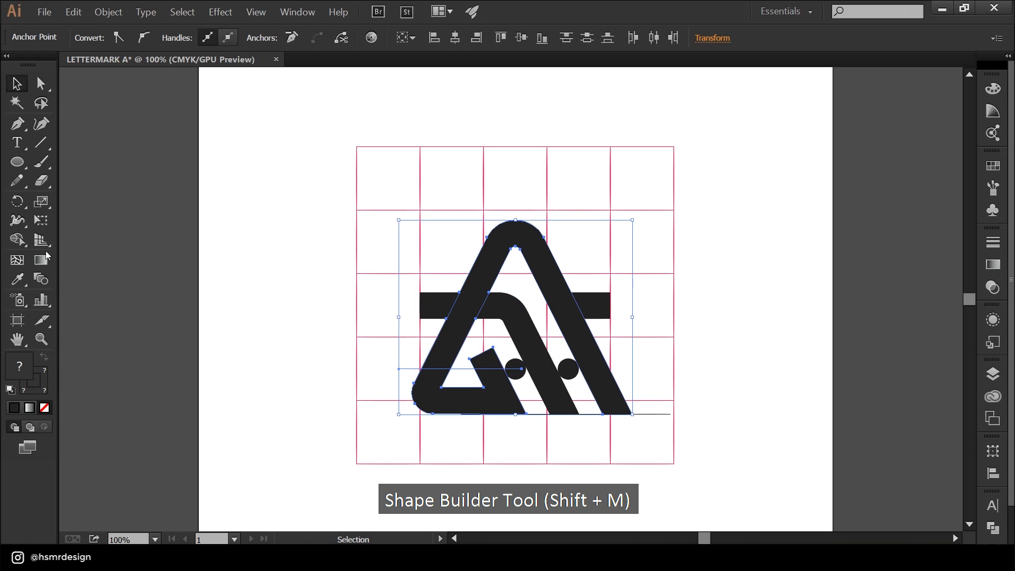
alt+click(483, 357)
key(v)
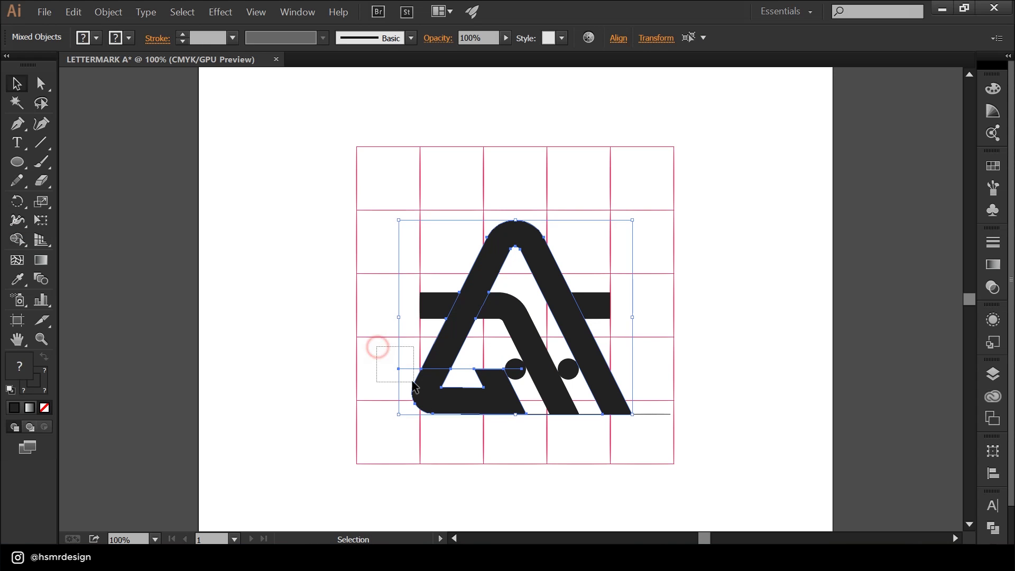
drag(376, 346, 401, 371)
Delete the cutting line and both small dots beside the G
key(Delete)
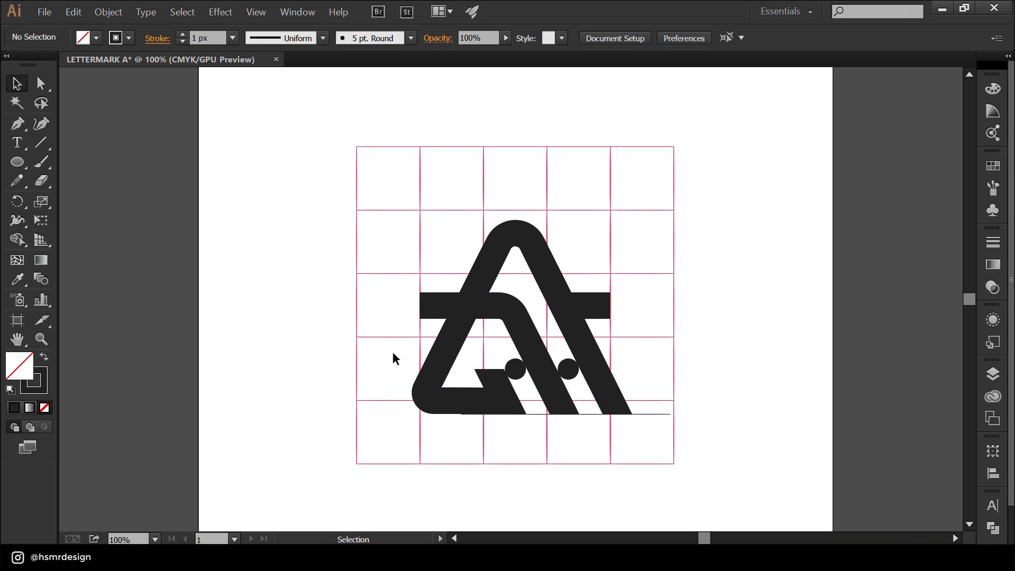
click(515, 371)
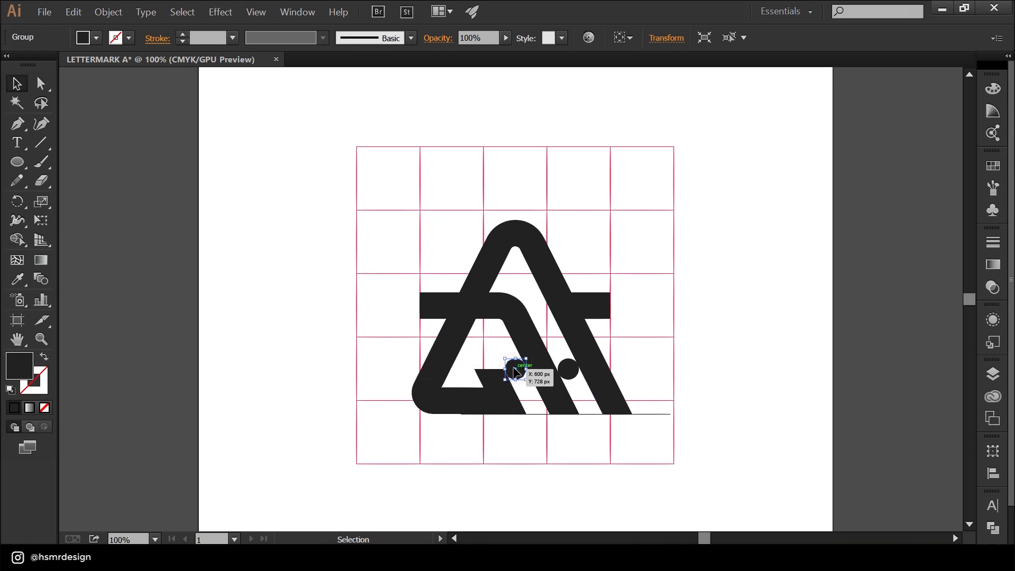
key(Delete)
click(568, 369)
key(Delete)
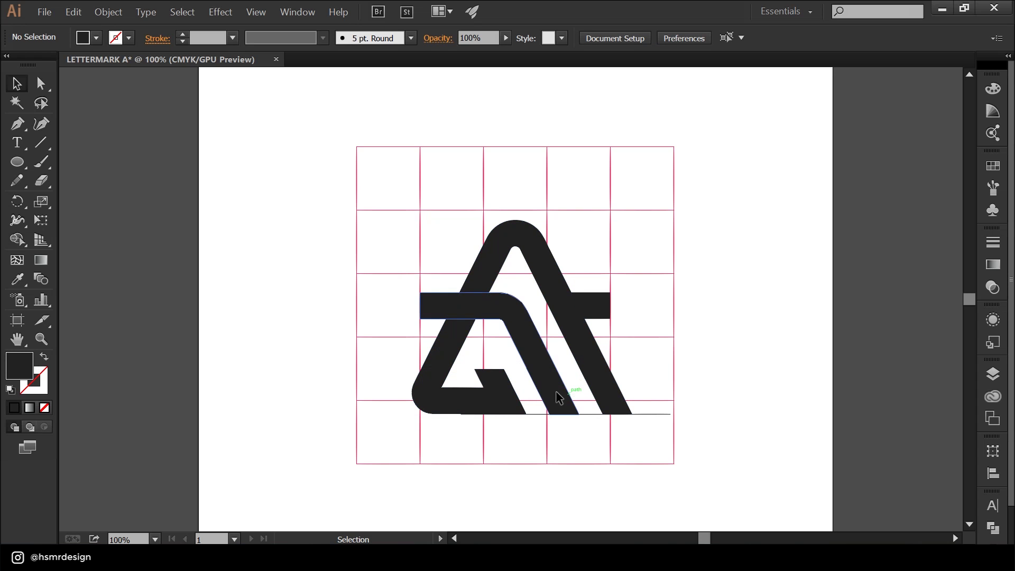
Select the G and the right crossbar piece, then clear the selection
click(437, 310)
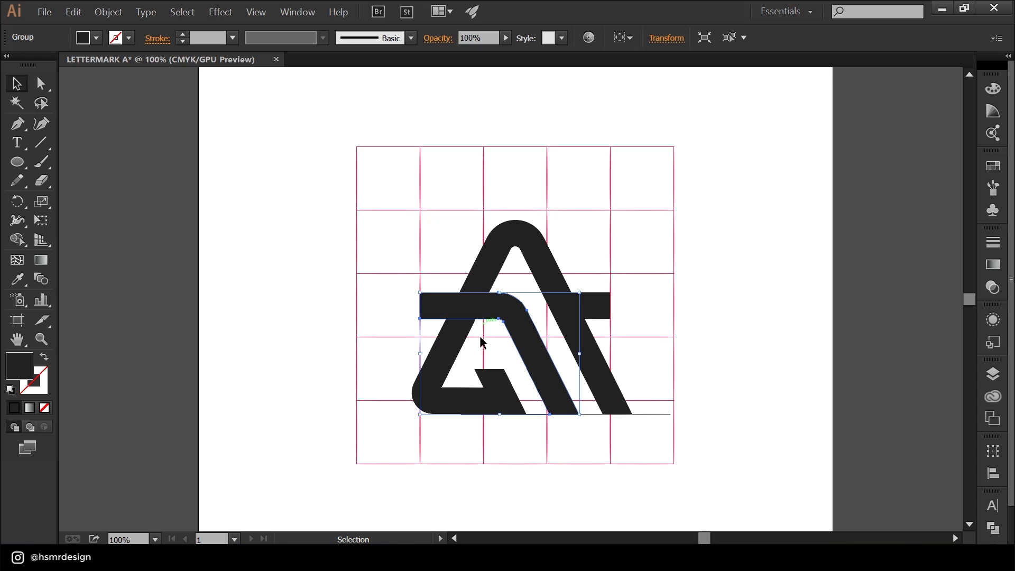
shift+click(607, 305)
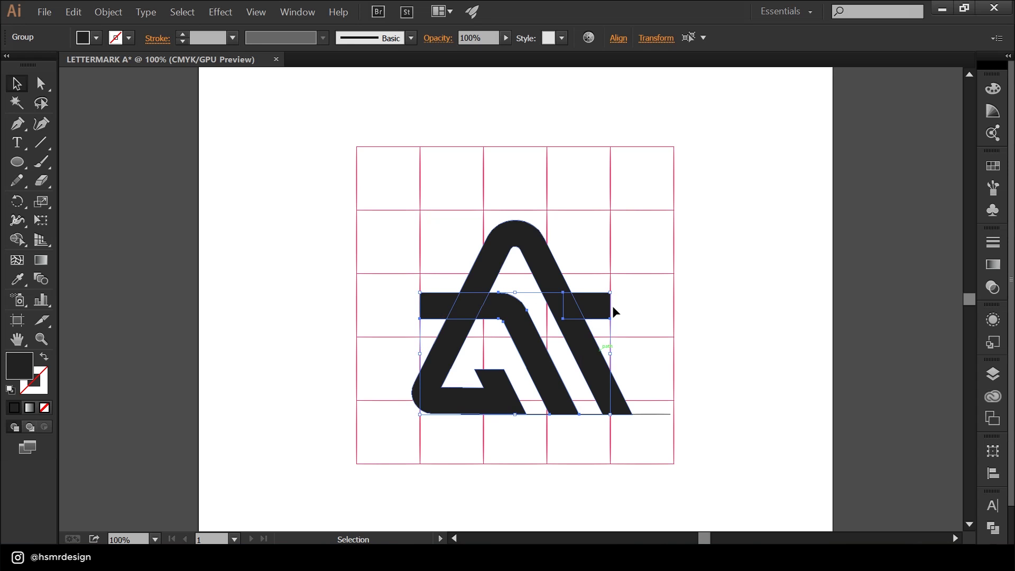
click(630, 304)
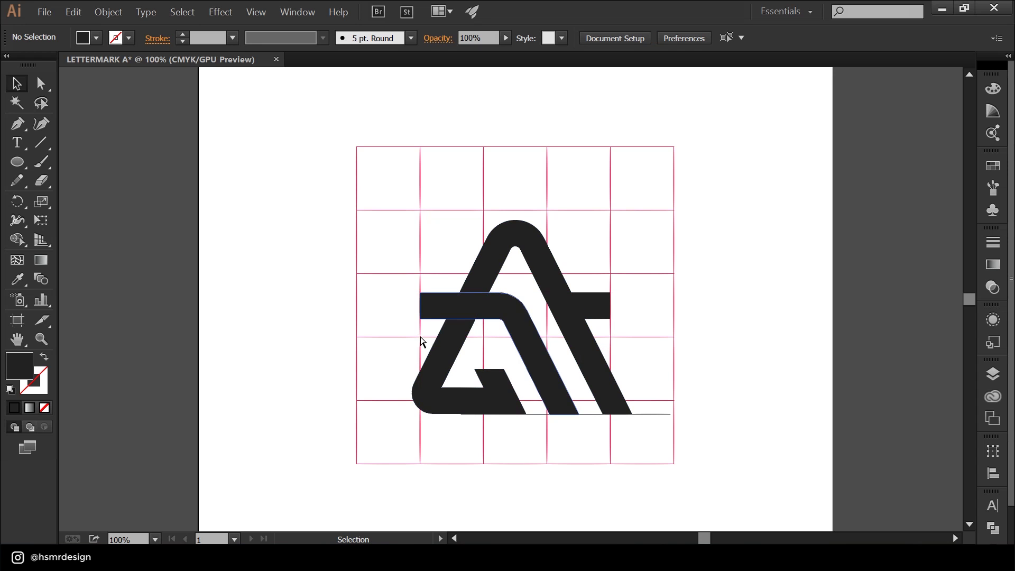
key(a)
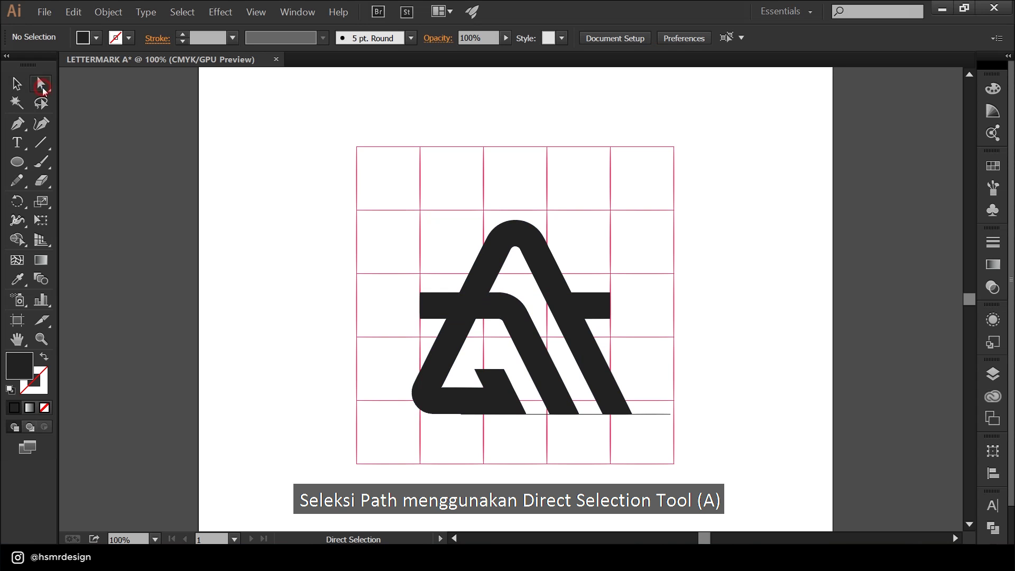
Round the left crossbar's lower outer corner with a 35 px radius
drag(403, 311, 424, 321)
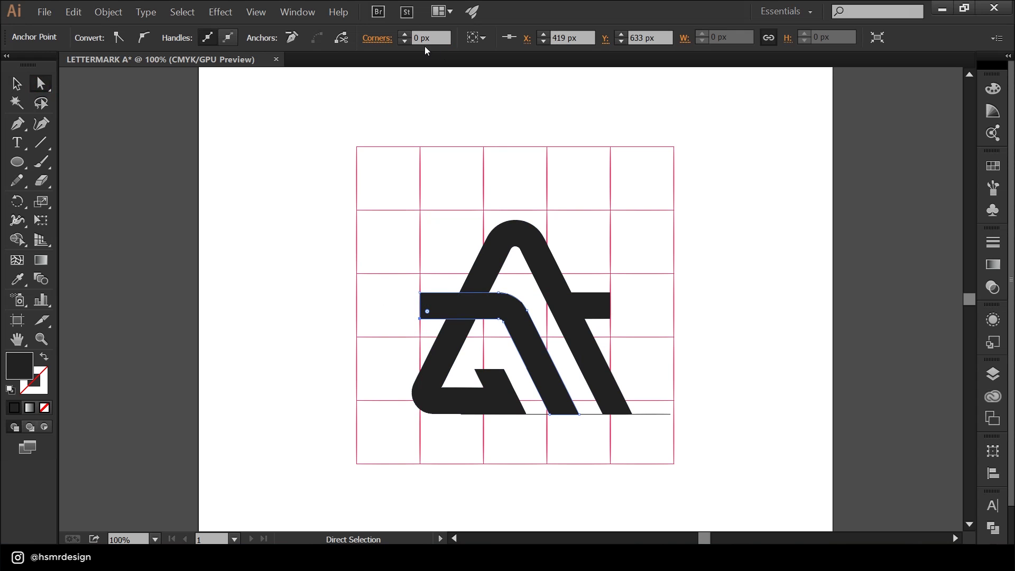
click(431, 39)
text(35)
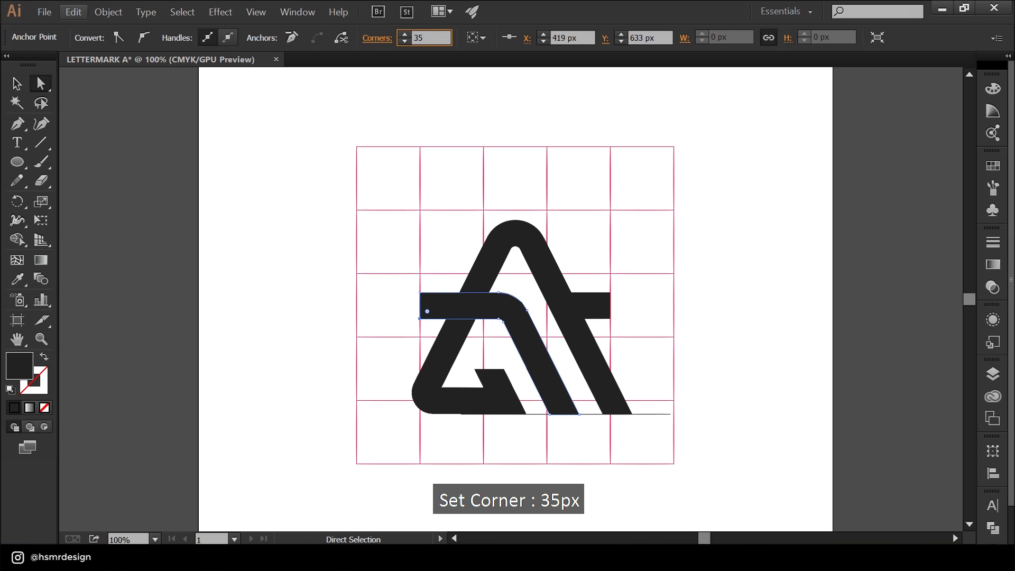
key(Return)
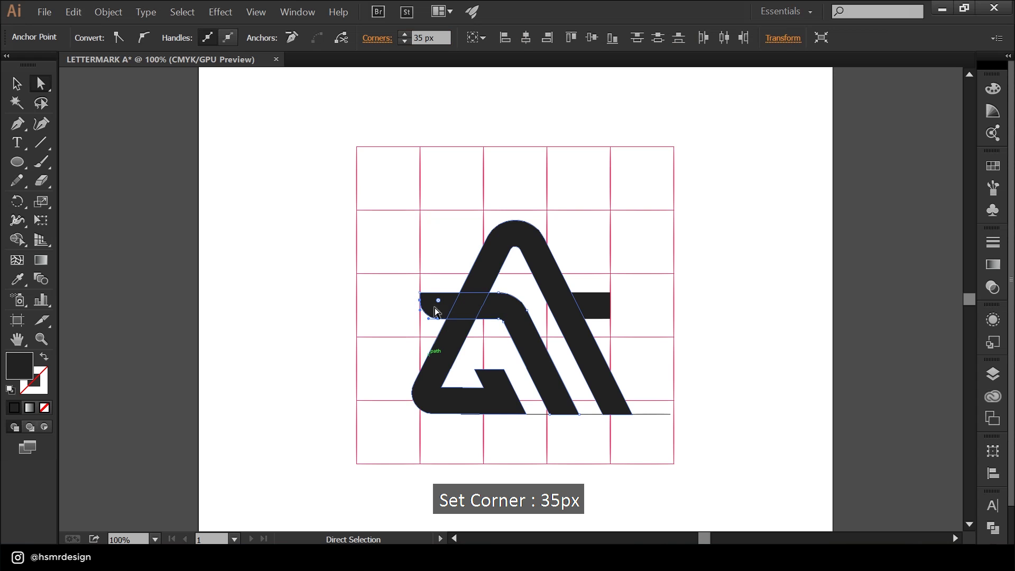
Nudge the crossbar's left-end anchors right to square off the tip
drag(411, 279, 442, 326)
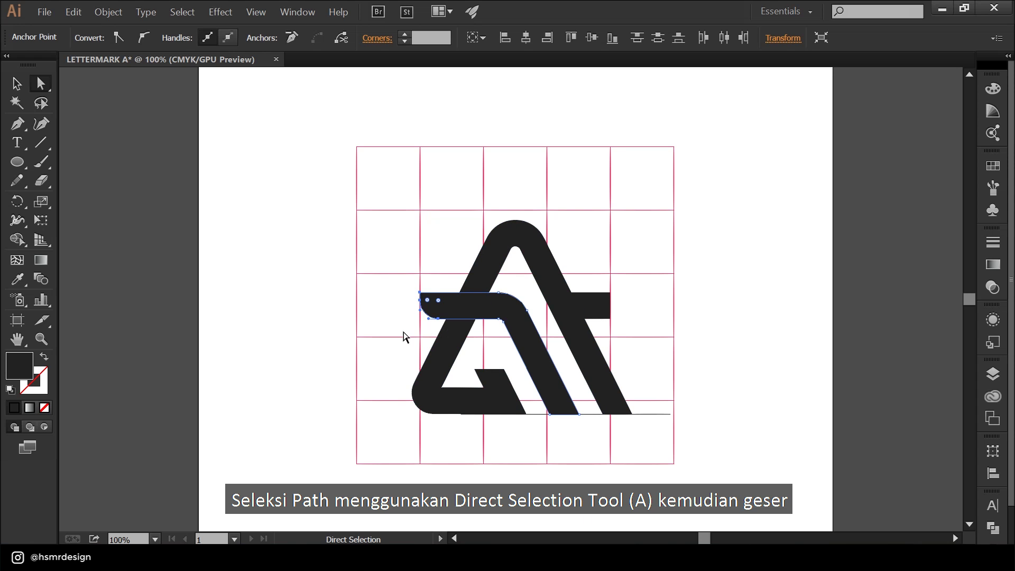
key(Right)
key(Right)
key(Right)
key(Right)
key(Right)
key(Right)
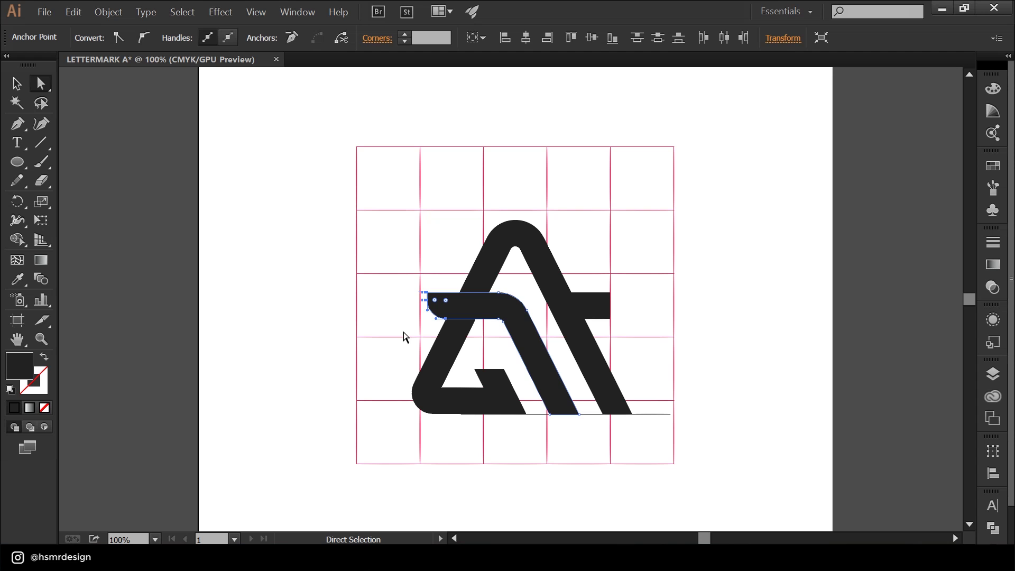
click(404, 334)
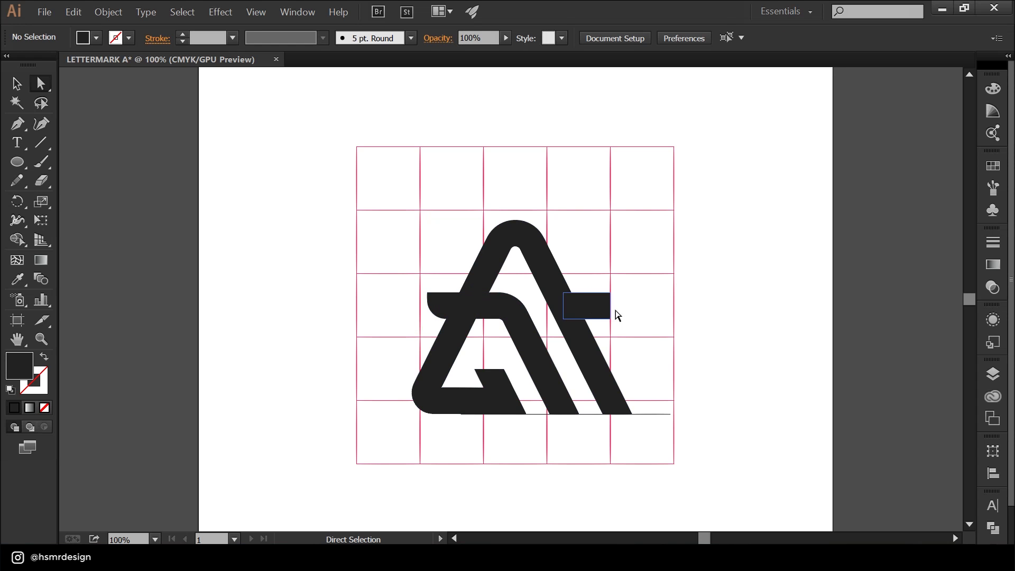
Give the right crossbar piece's lower outer corner a 35 px radius
drag(623, 310, 603, 330)
click(422, 38)
text(3)
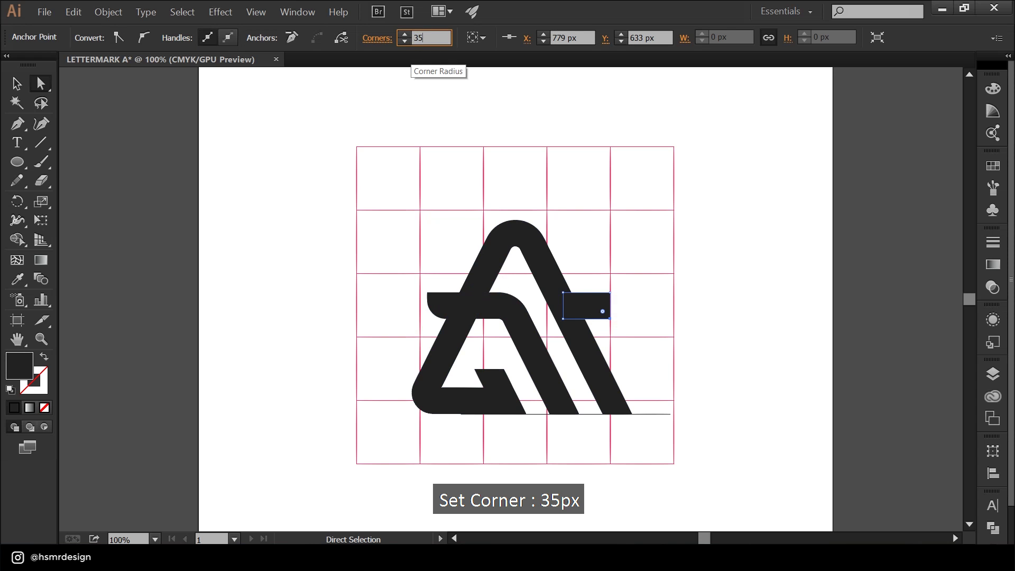
text(5)
key(Return)
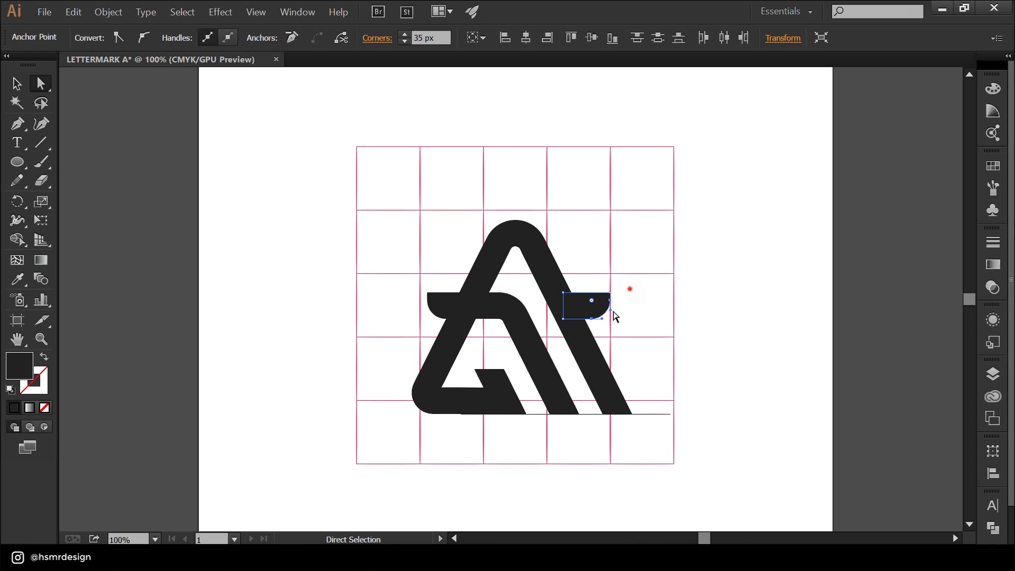
Slide the rounded right crossbar piece left so it sits flush against the A
click(592, 319)
drag(590, 322, 584, 320)
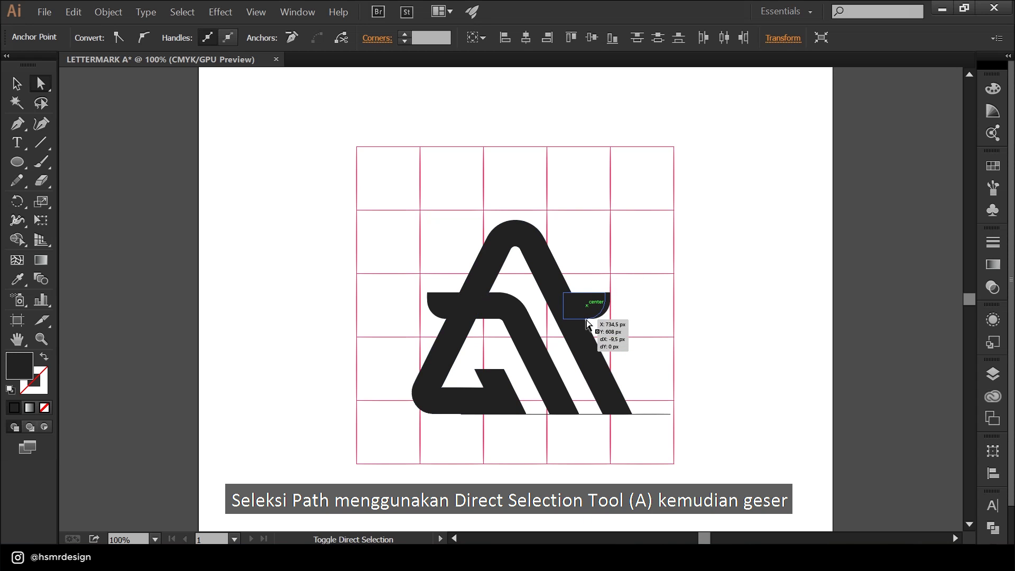
click(630, 307)
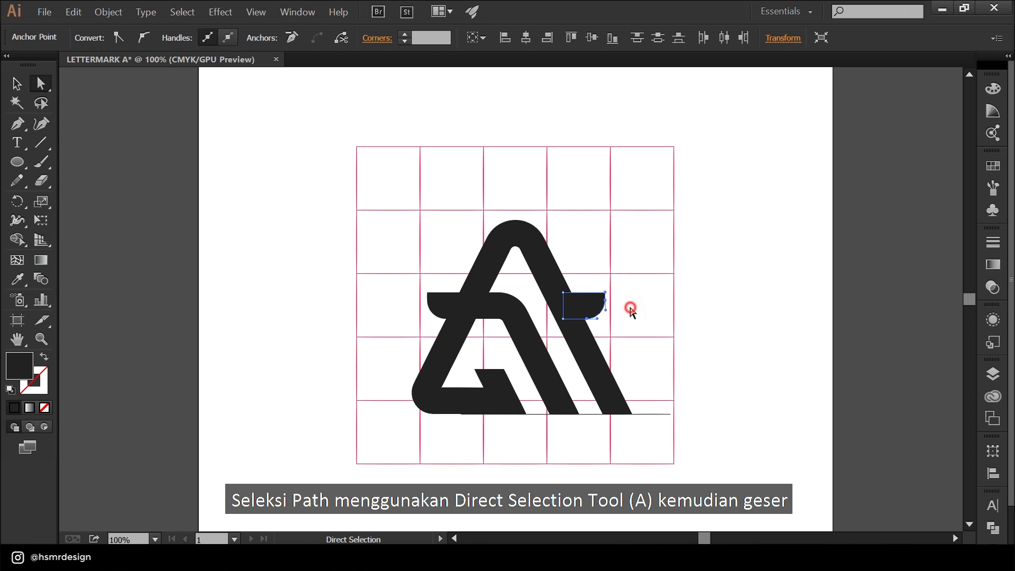
click(586, 320)
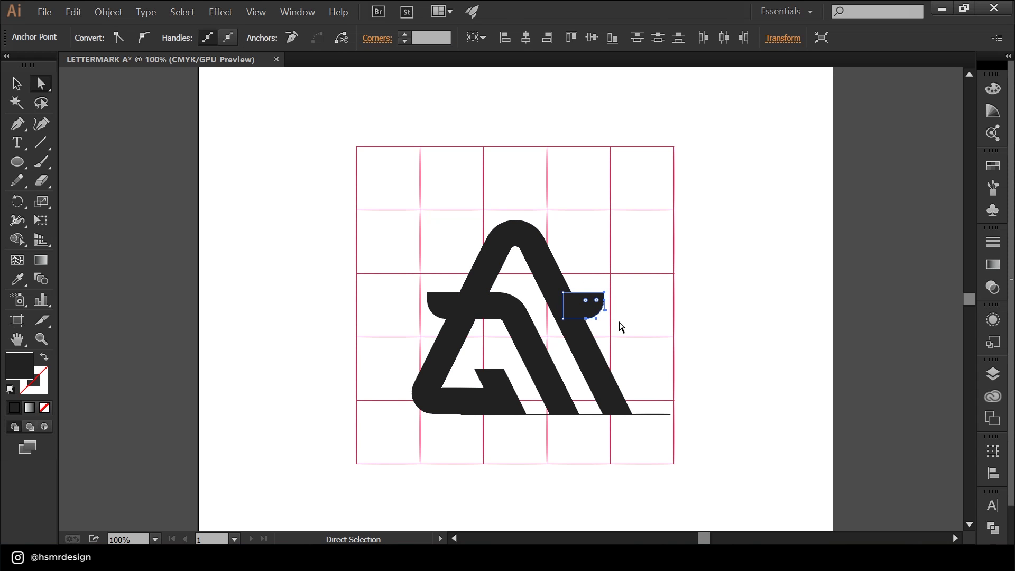
click(637, 325)
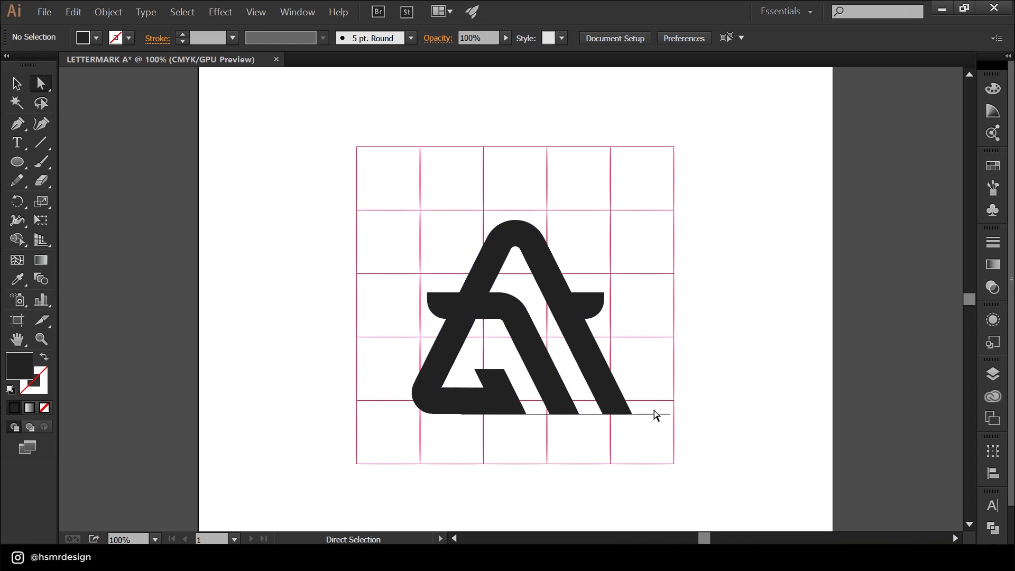
Select the thin baseline line under the A, then clear the selection
key(v)
drag(656, 400, 655, 423)
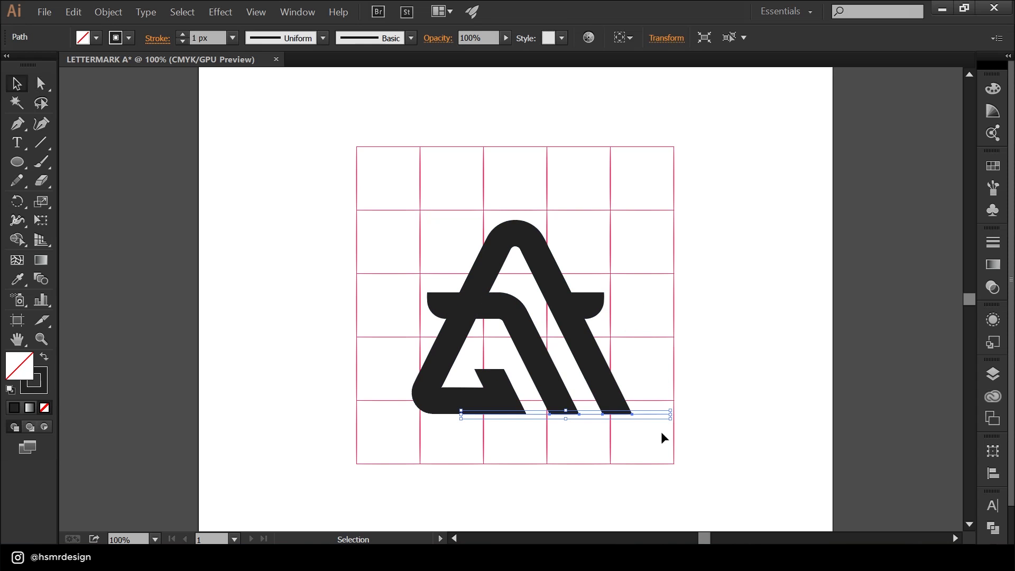
click(661, 431)
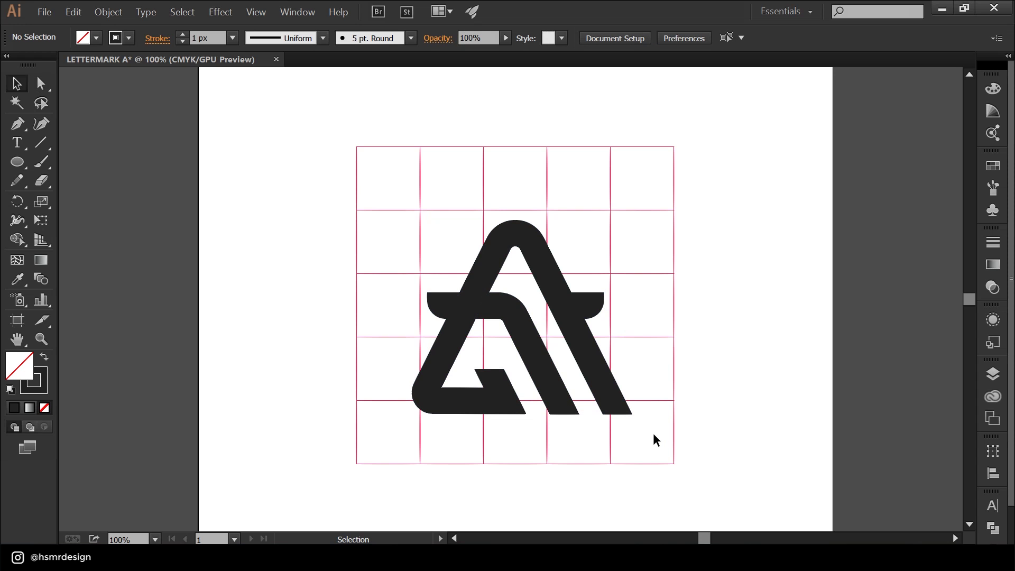
key(a)
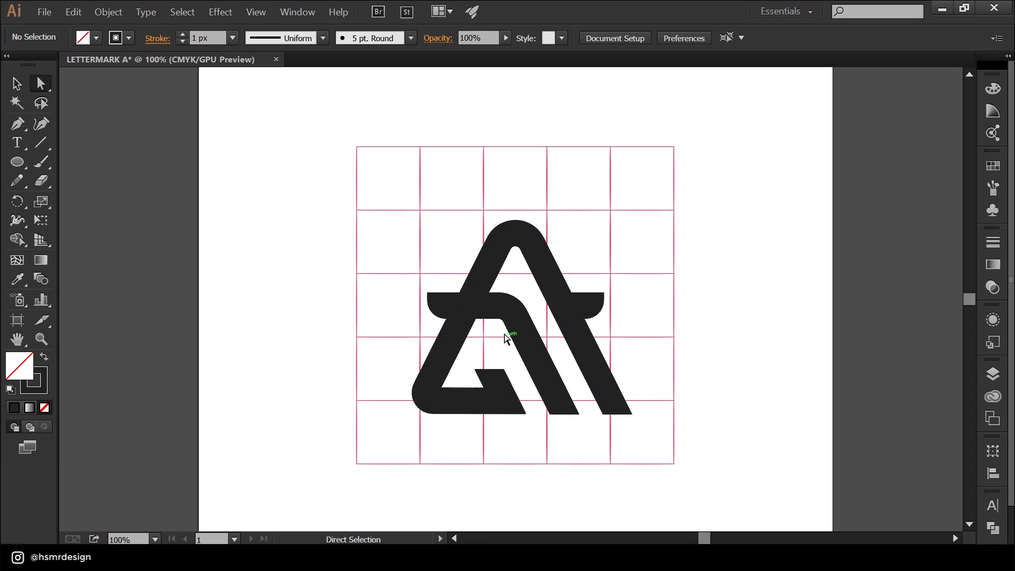
Try increasing the A's inner notch corner radius, then undo the change
click(503, 368)
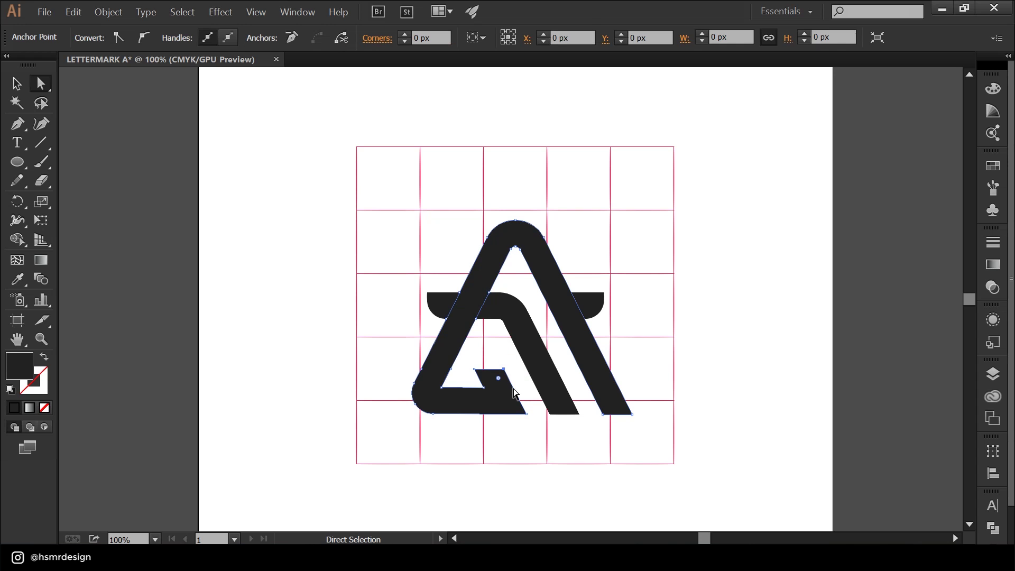
click(405, 35)
click(405, 35)
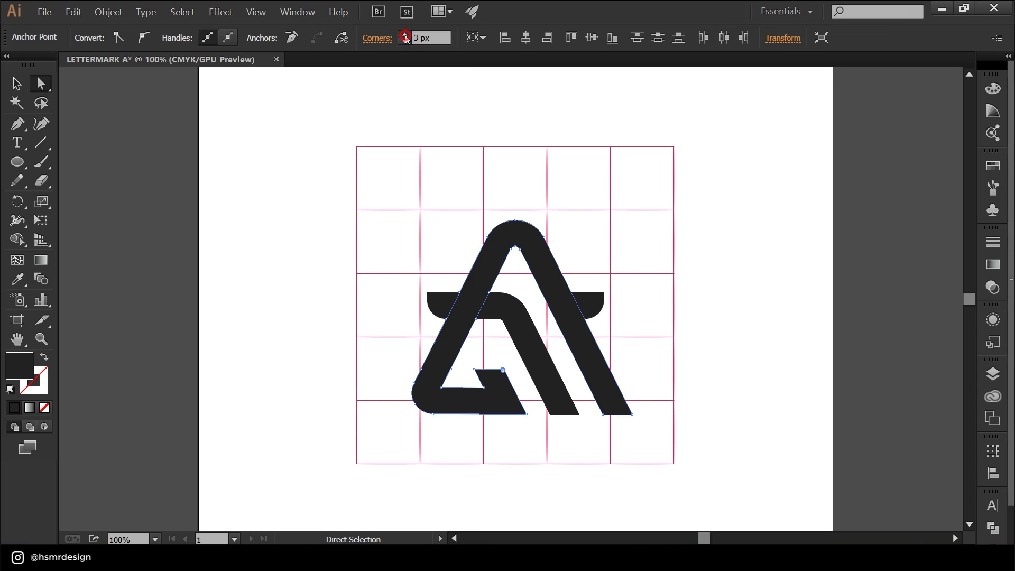
click(405, 35)
click(405, 35)
click(405, 35)
click(423, 94)
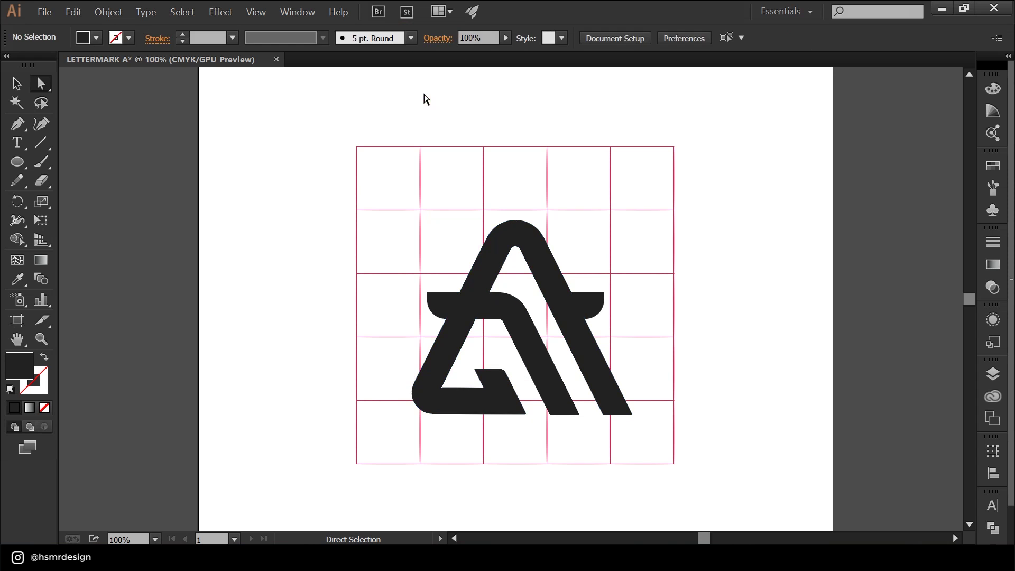
click(501, 370)
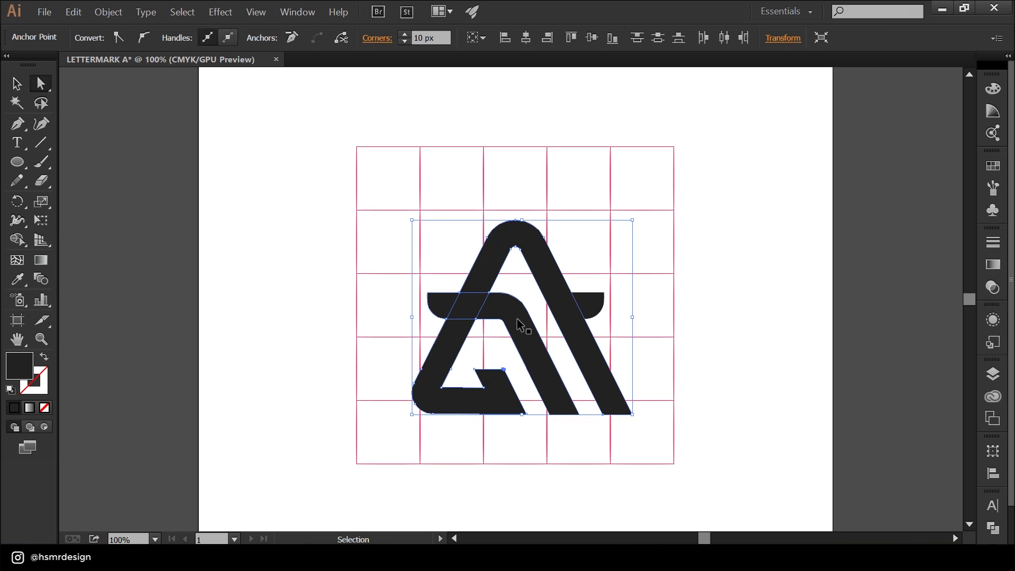
click(642, 348)
key(ctrl+z)
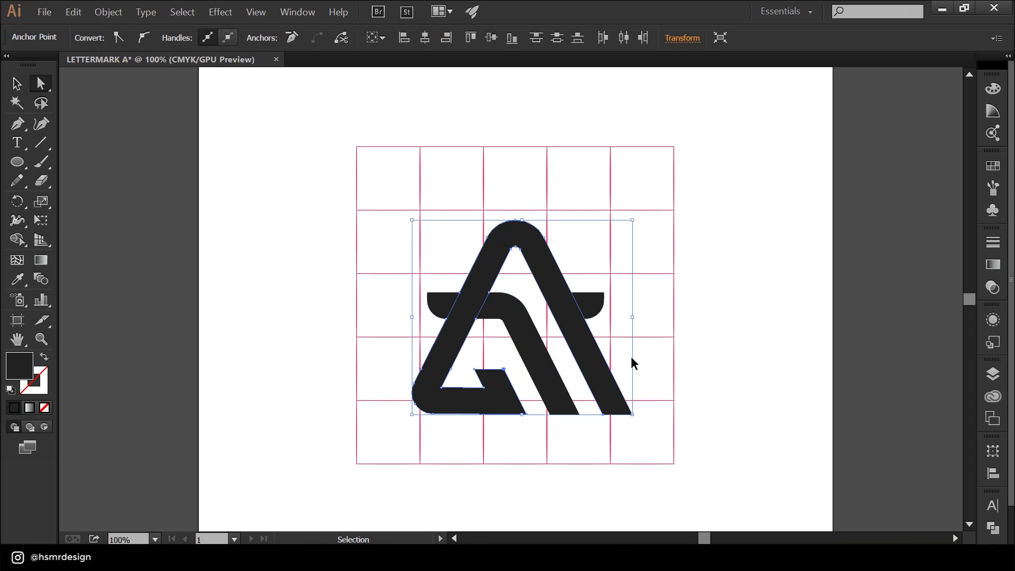
Reselect the inner notch anchor and set its corner radius to 15 px
click(635, 364)
click(494, 380)
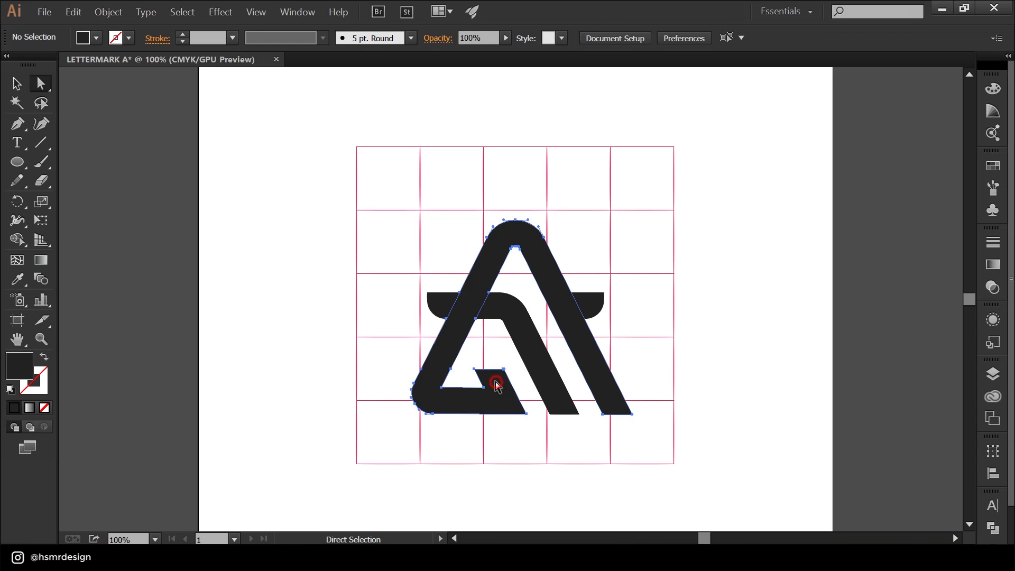
click(509, 377)
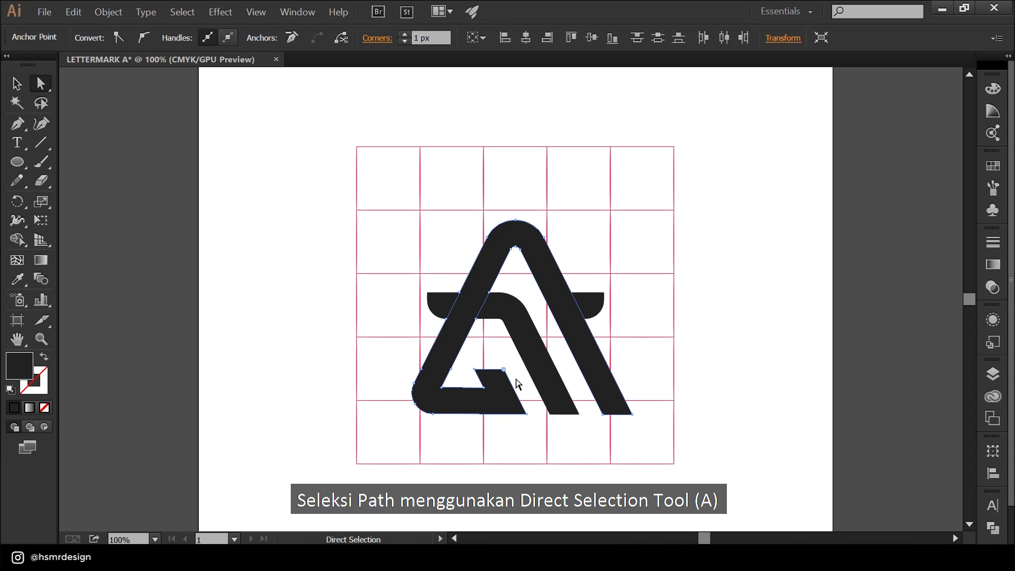
click(515, 376)
drag(497, 353, 518, 386)
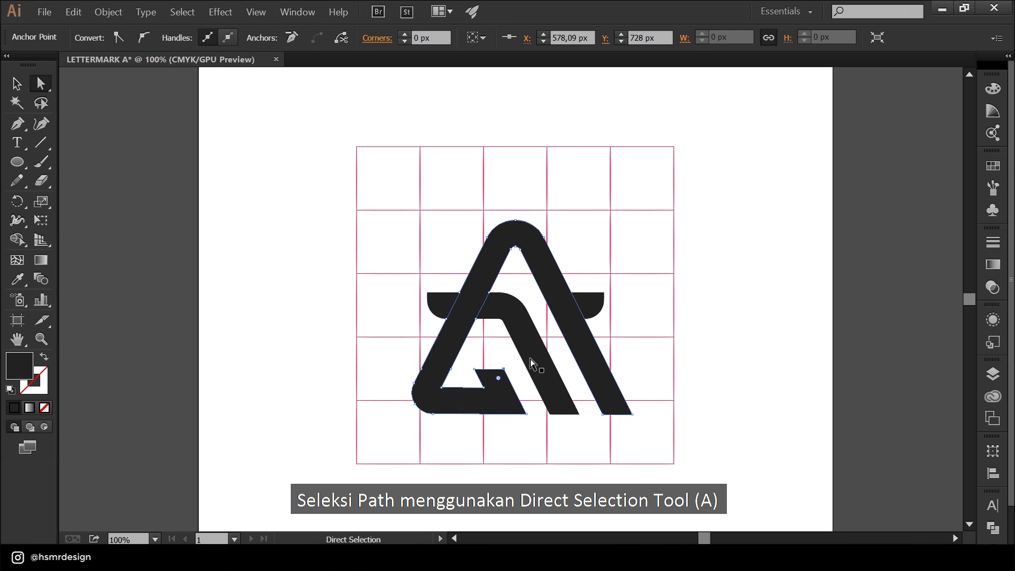
click(525, 391)
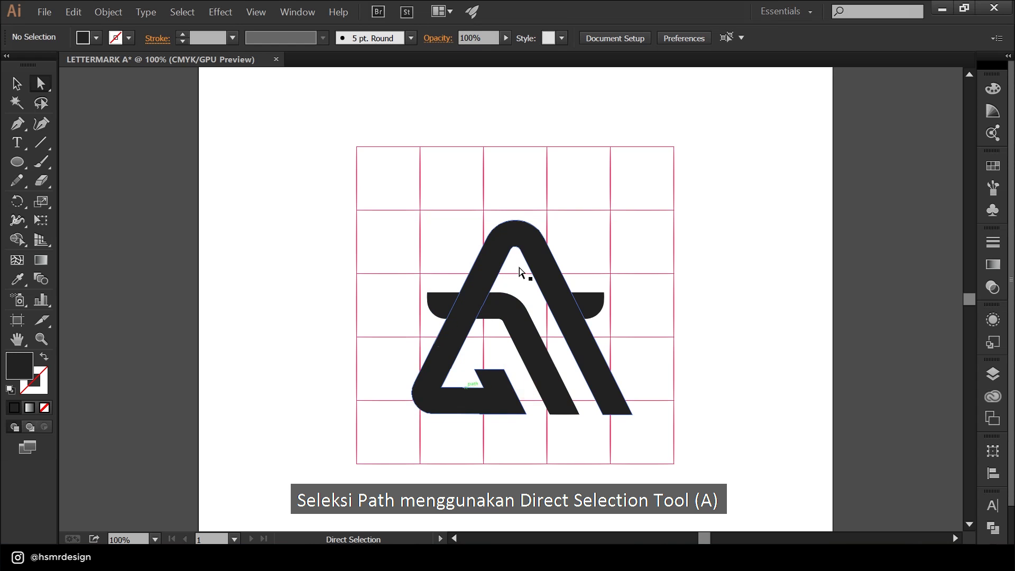
click(503, 370)
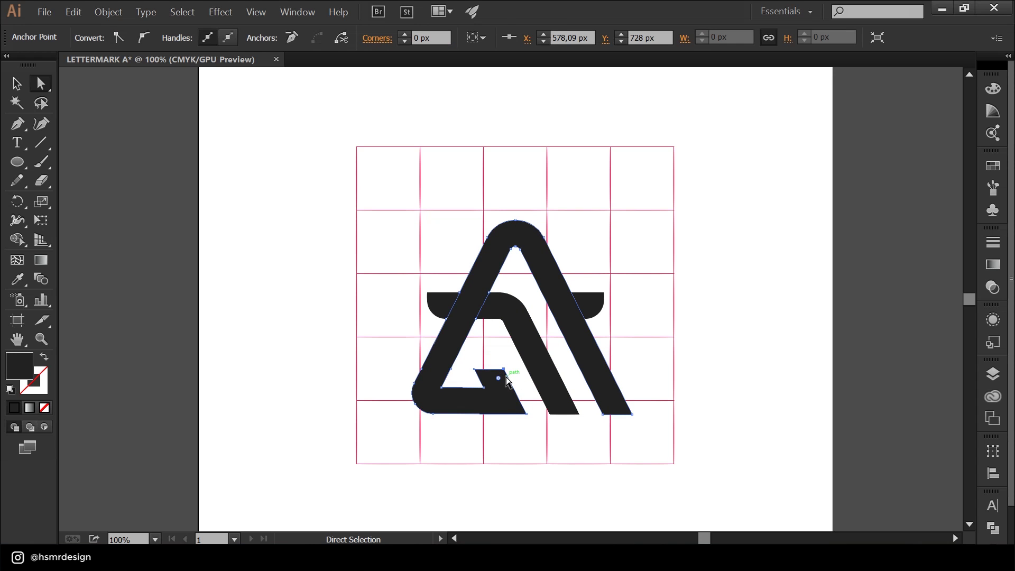
click(435, 38)
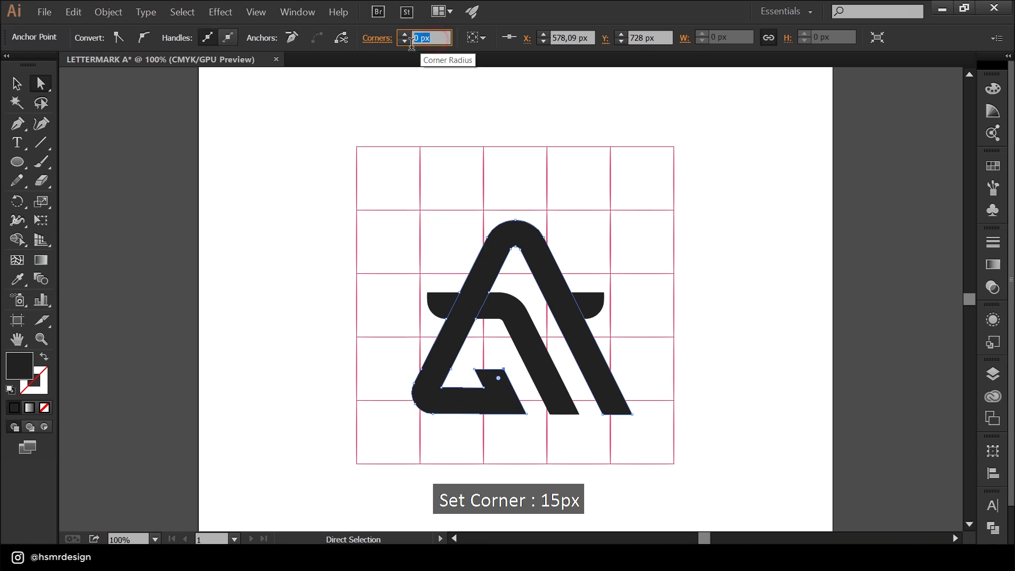
text(15)
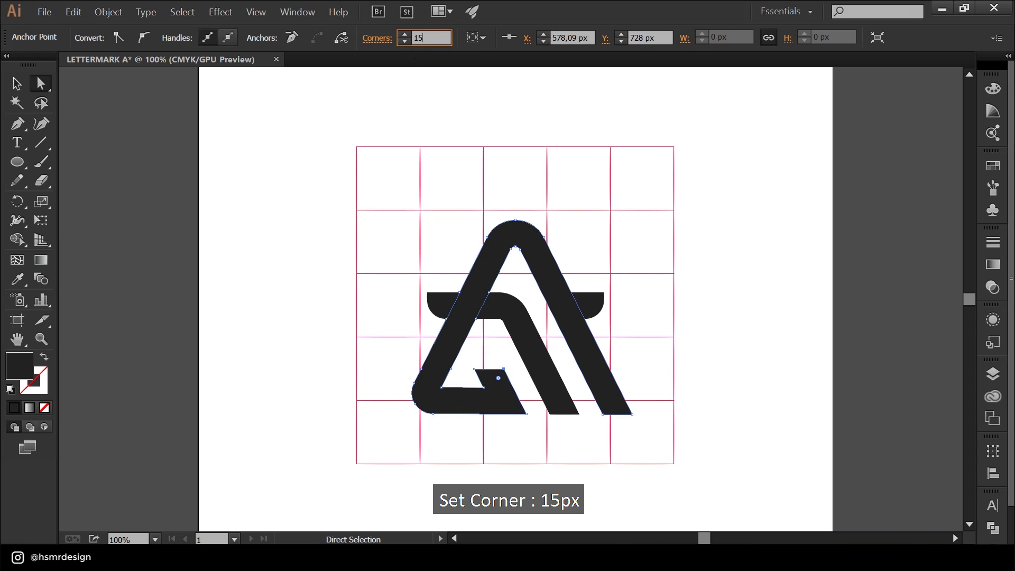
key(Return)
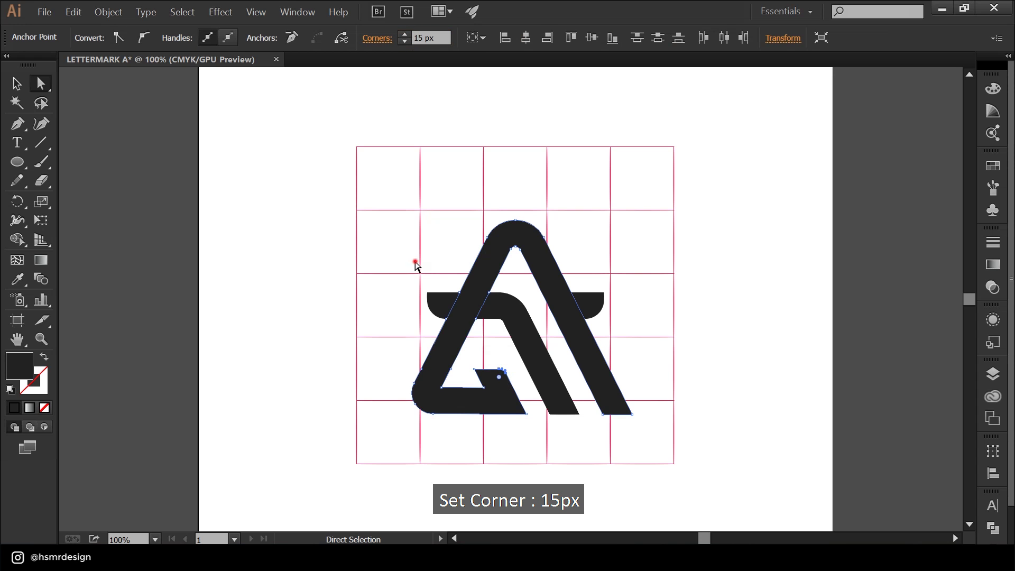
click(414, 263)
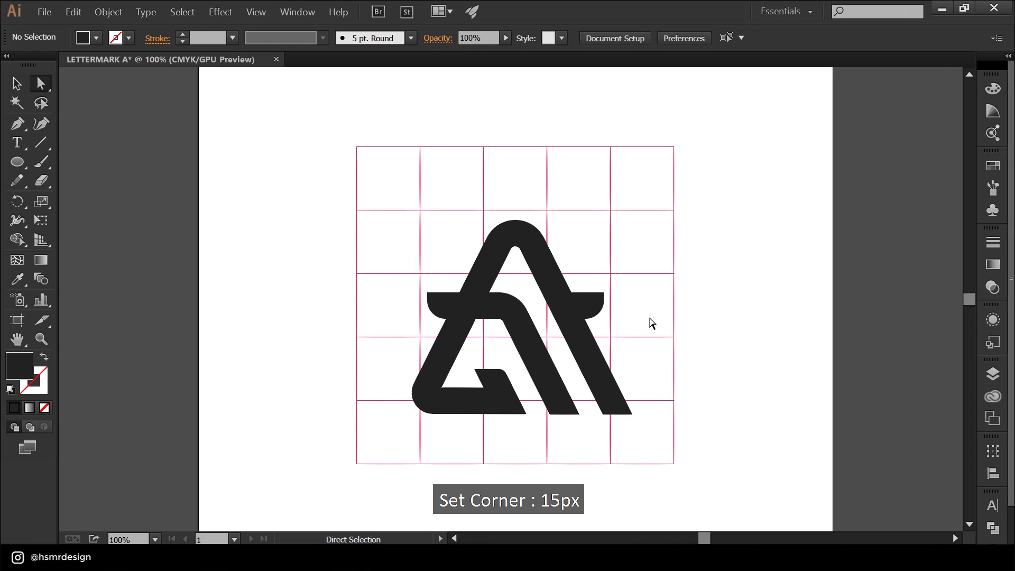
Unlock all objects with Object > Unlock All and delete the pink construction grid
key(v)
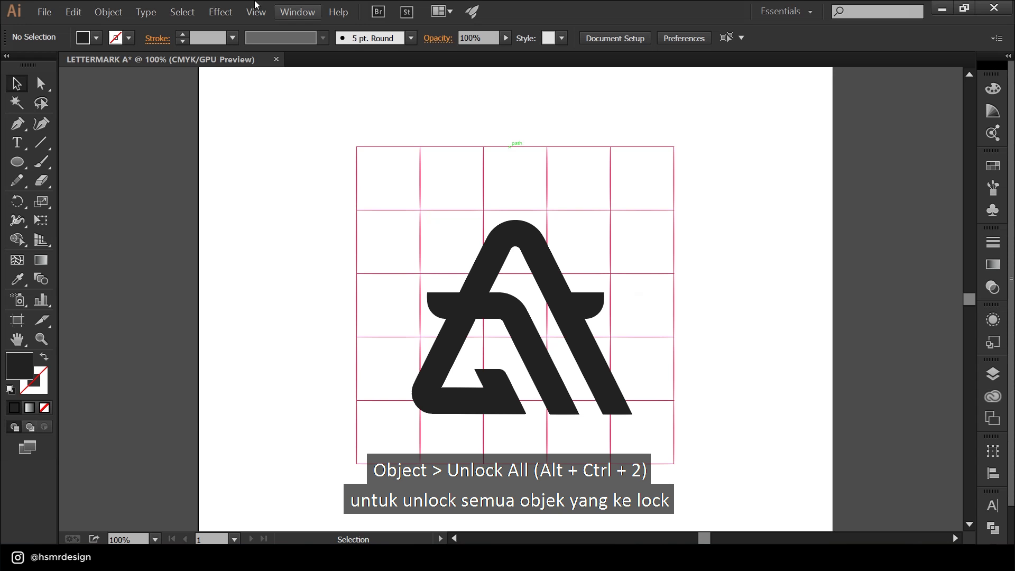
click(115, 13)
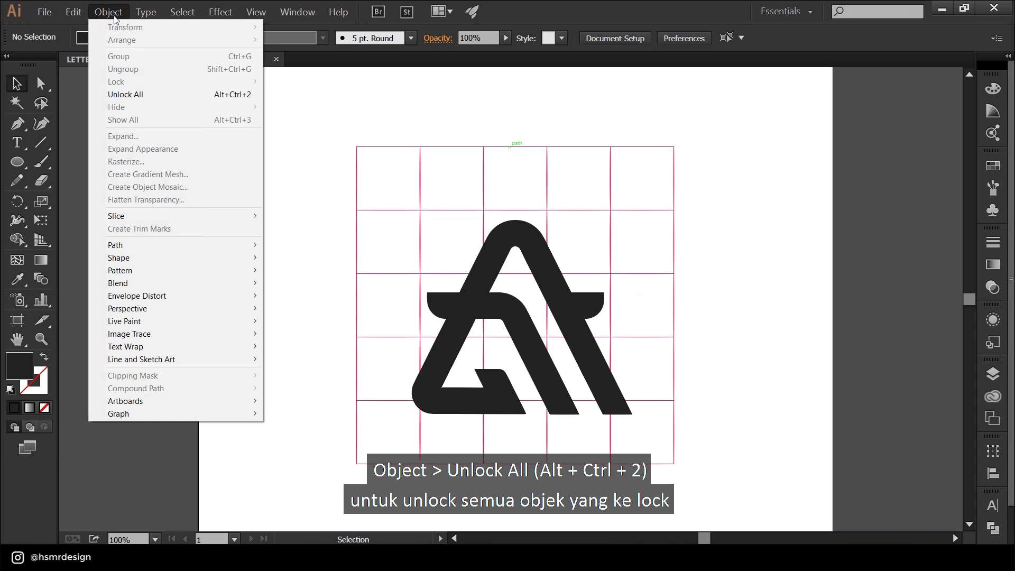
click(169, 94)
key(Delete)
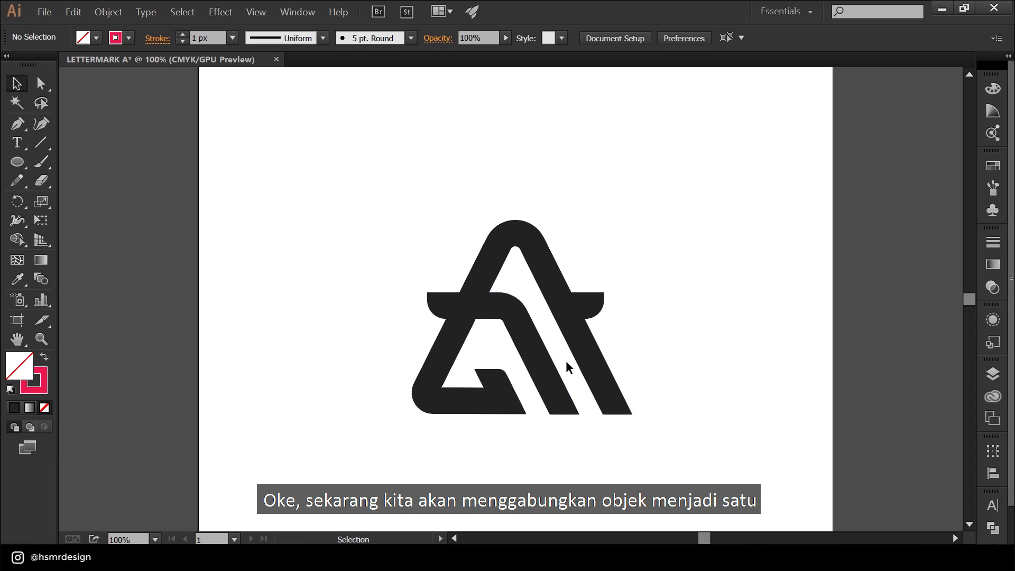
Select every piece of the A lettermark and merge them with Pathfinder Unite
drag(611, 229, 428, 409)
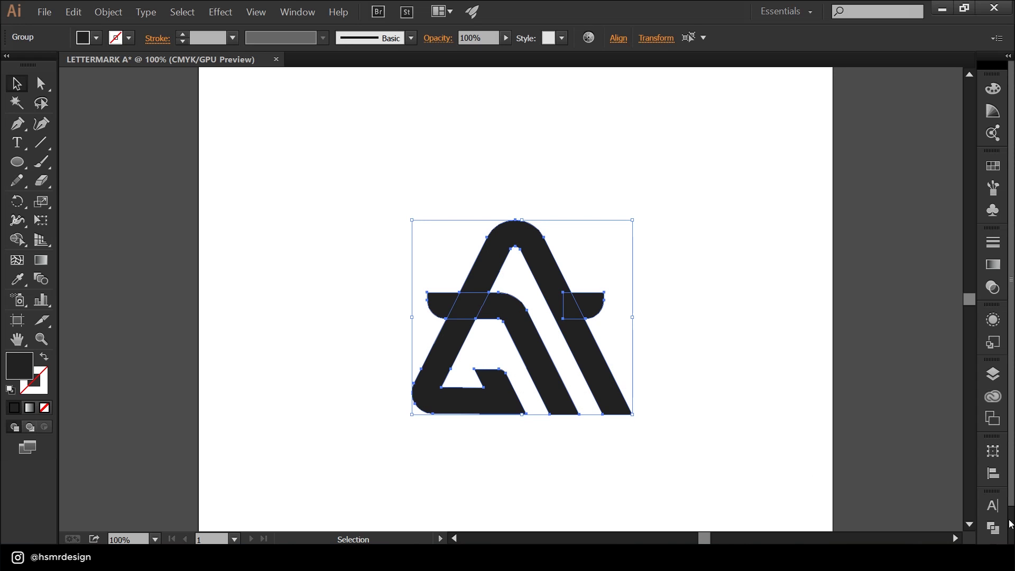
click(1000, 527)
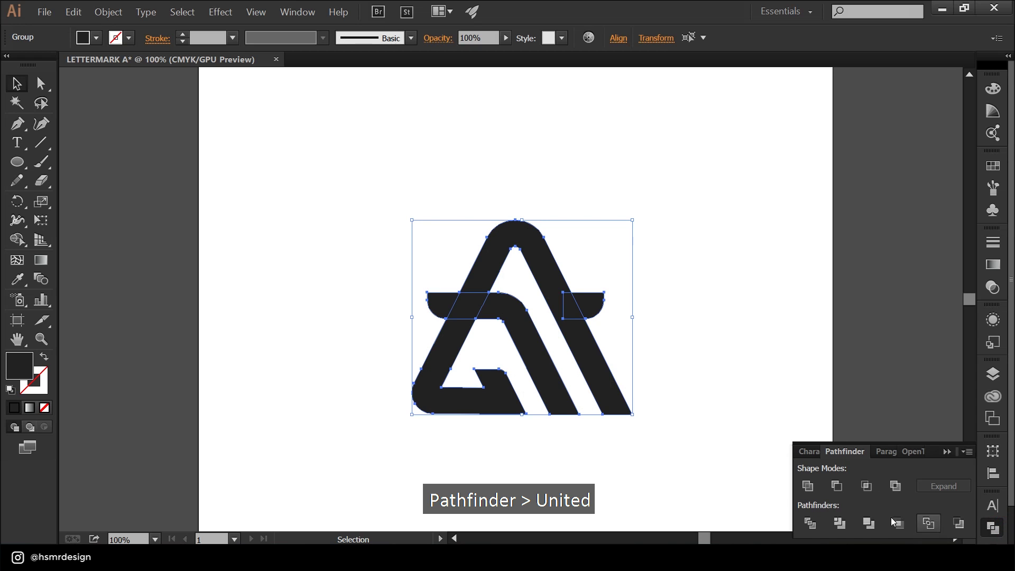
click(809, 486)
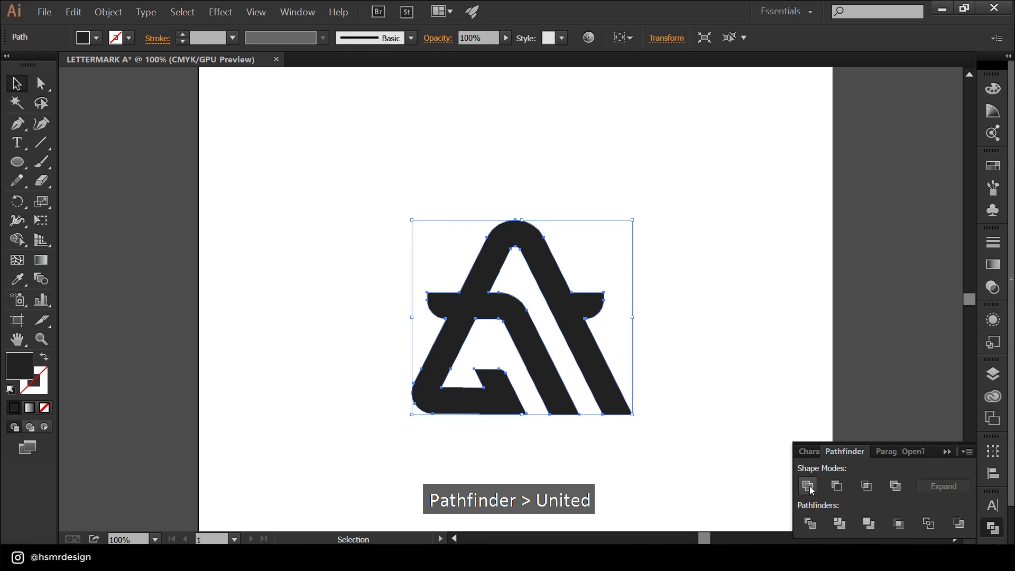
Collapse the Pathfinder panel and confirm the merged A is a single path
click(712, 370)
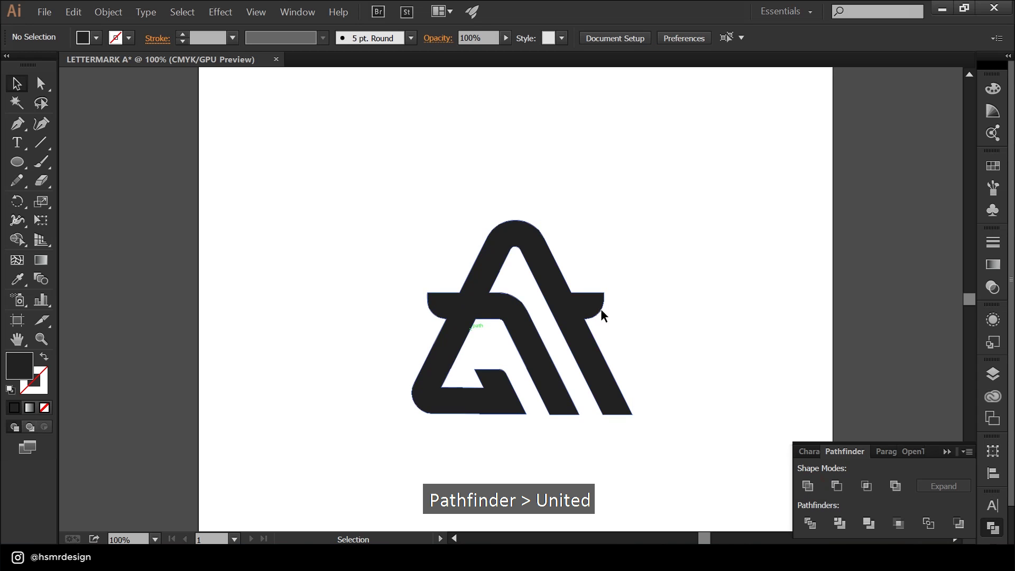
click(944, 451)
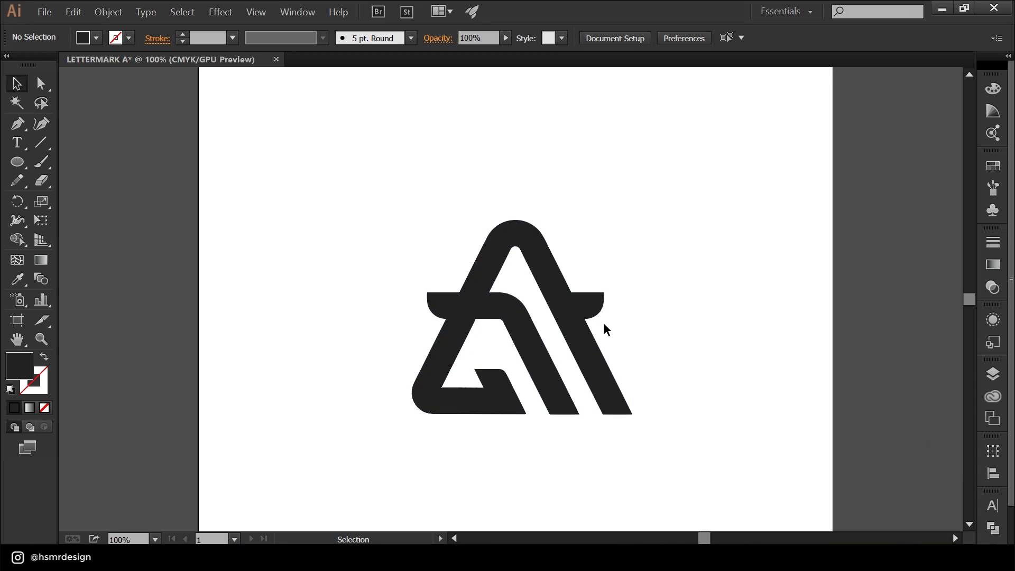
click(583, 330)
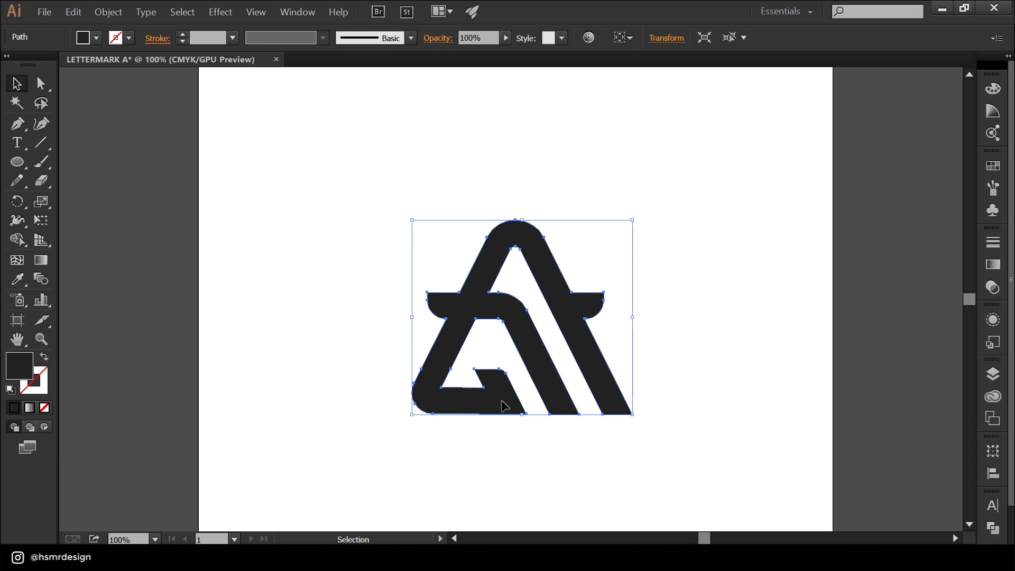
click(665, 349)
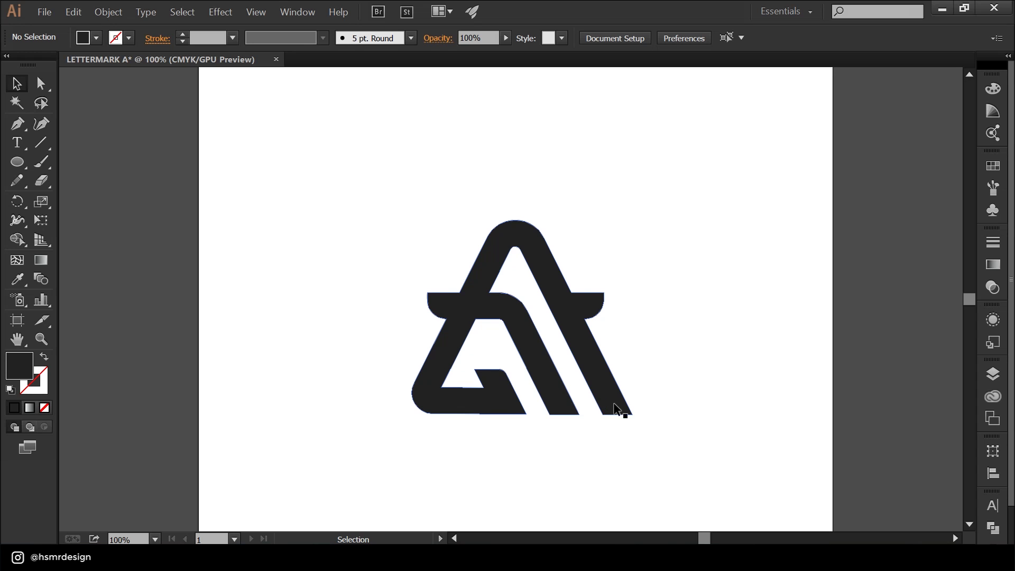
Move the black A lettermark toward the left side of the page
click(588, 351)
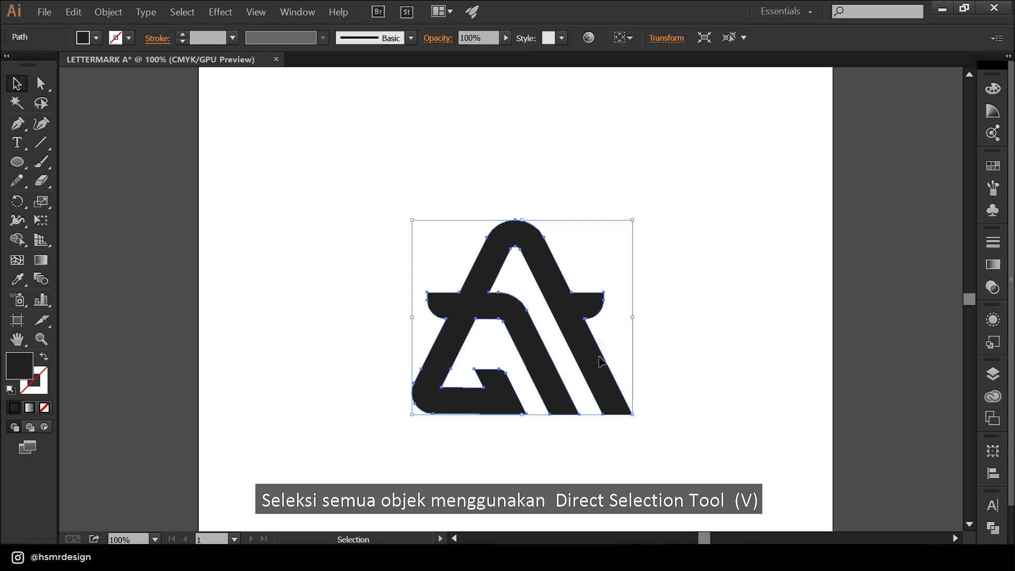
drag(500, 368, 495, 369)
key(ctrl+z)
drag(596, 368, 455, 368)
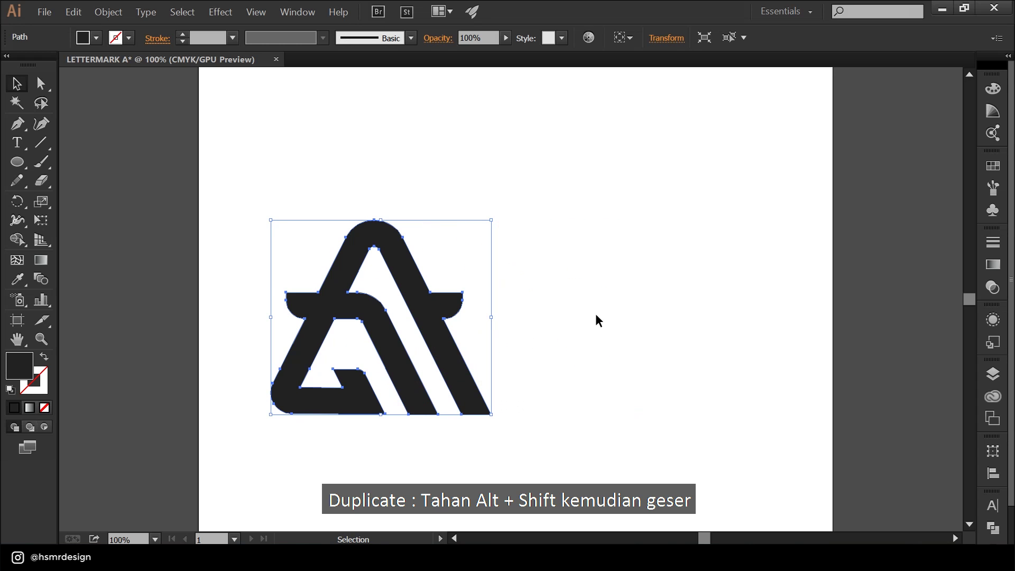
click(594, 316)
Alt+Shift-drag a level duplicate of the lettermark to the right
click(459, 369)
drag(458, 370, 733, 366)
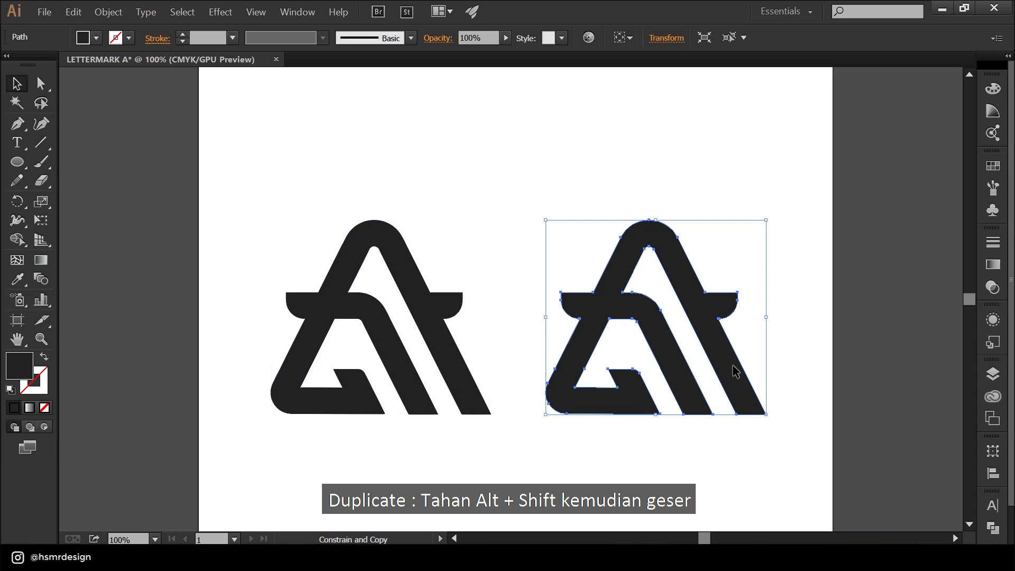
click(563, 206)
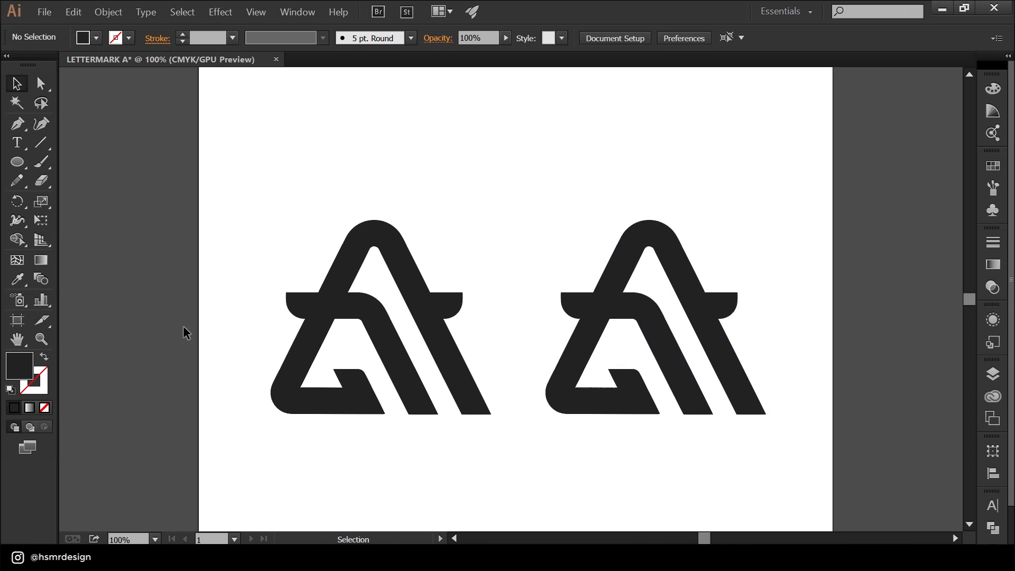
Give the right-hand A a white-to-black linear gradient fill
click(592, 331)
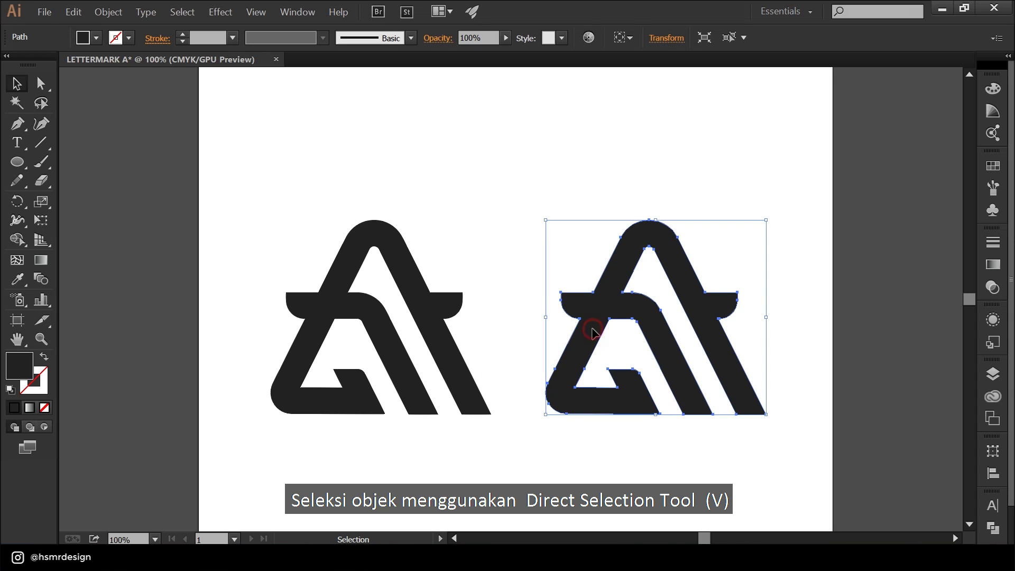
click(30, 408)
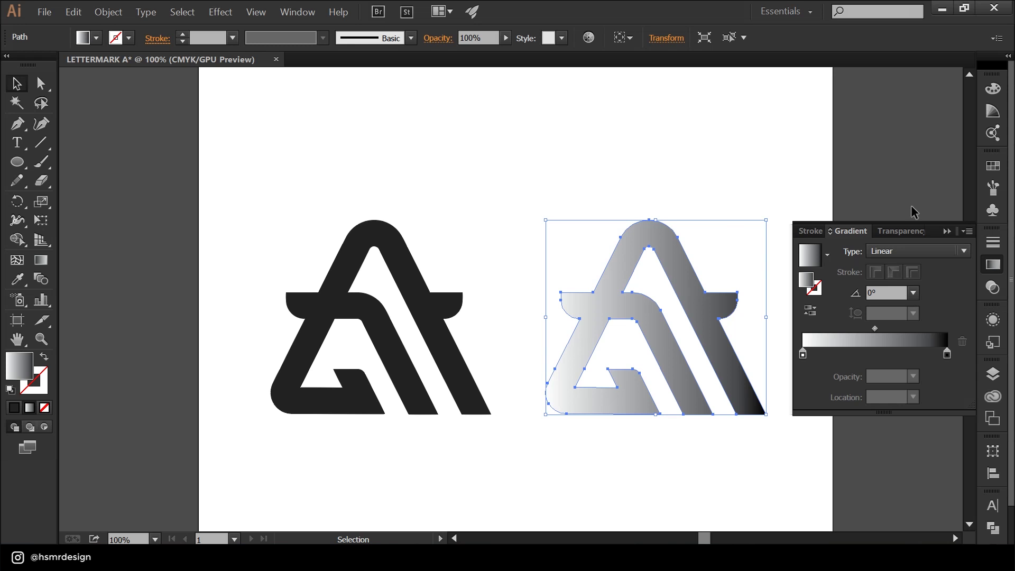
click(947, 231)
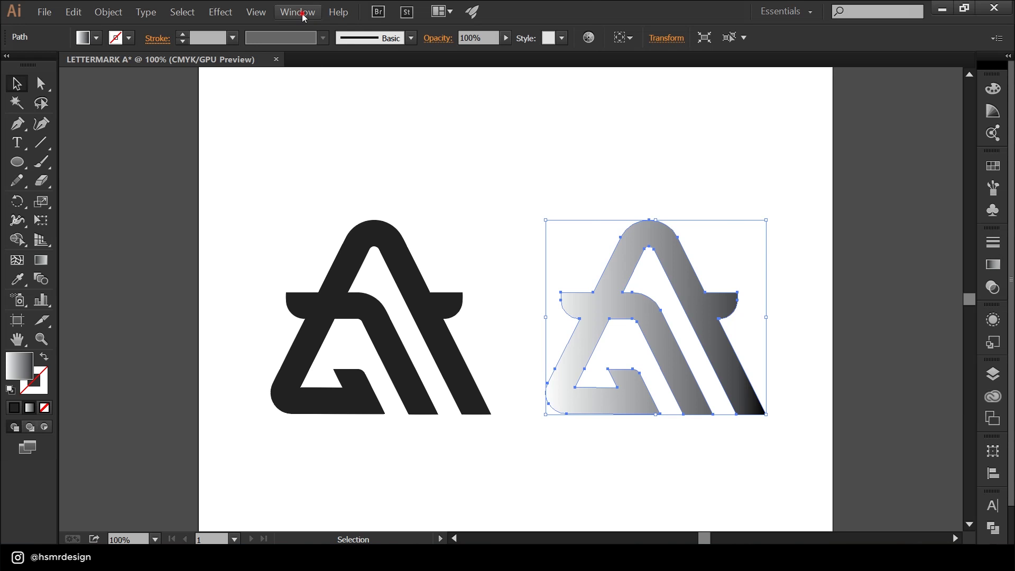
Reselect the gradient-filled A and bring its Gradient panel back up
click(299, 13)
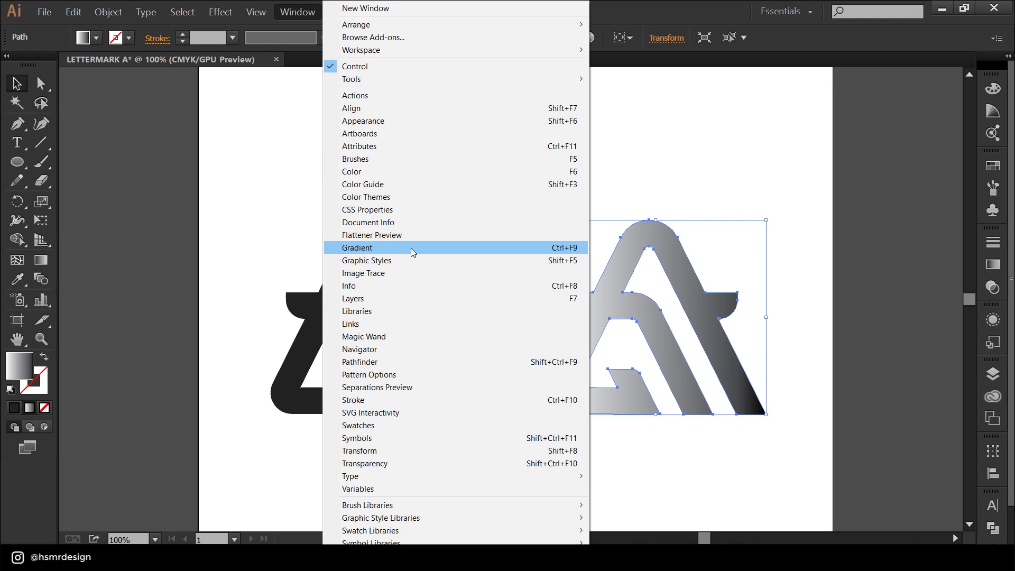
click(829, 253)
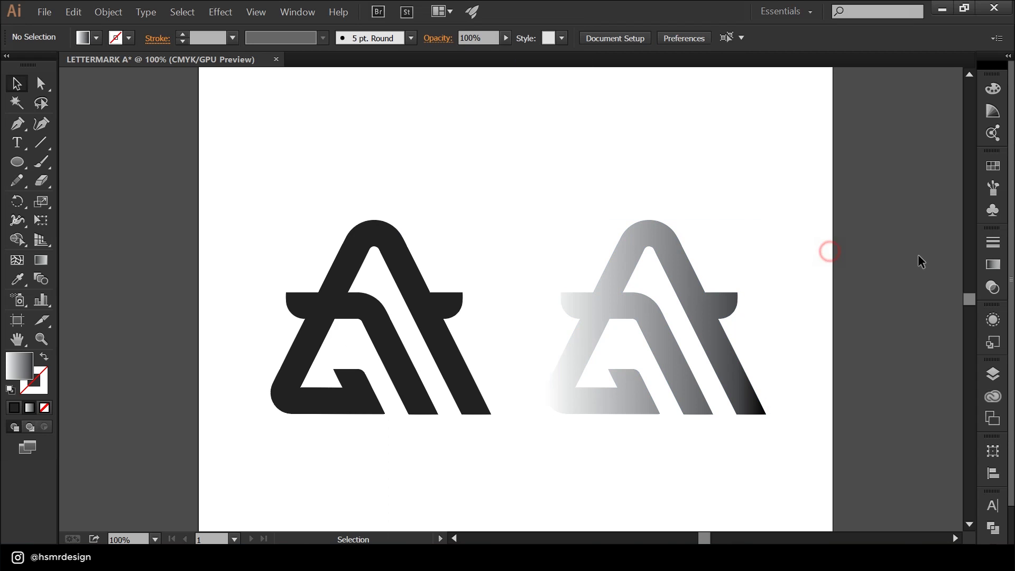
click(630, 373)
click(992, 264)
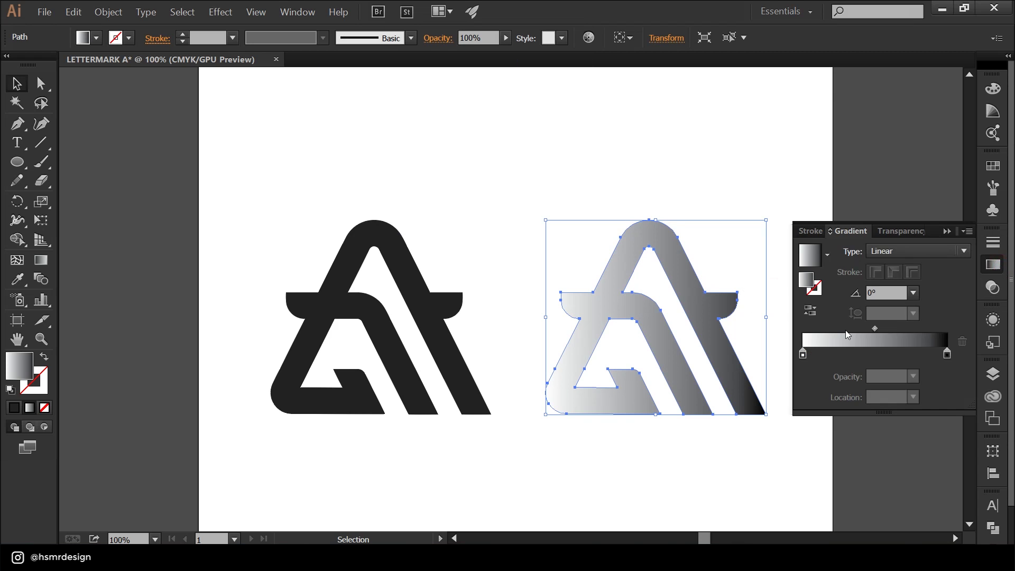
Add a middle gradient stop and make the left stop red-orange
click(875, 354)
click(802, 354)
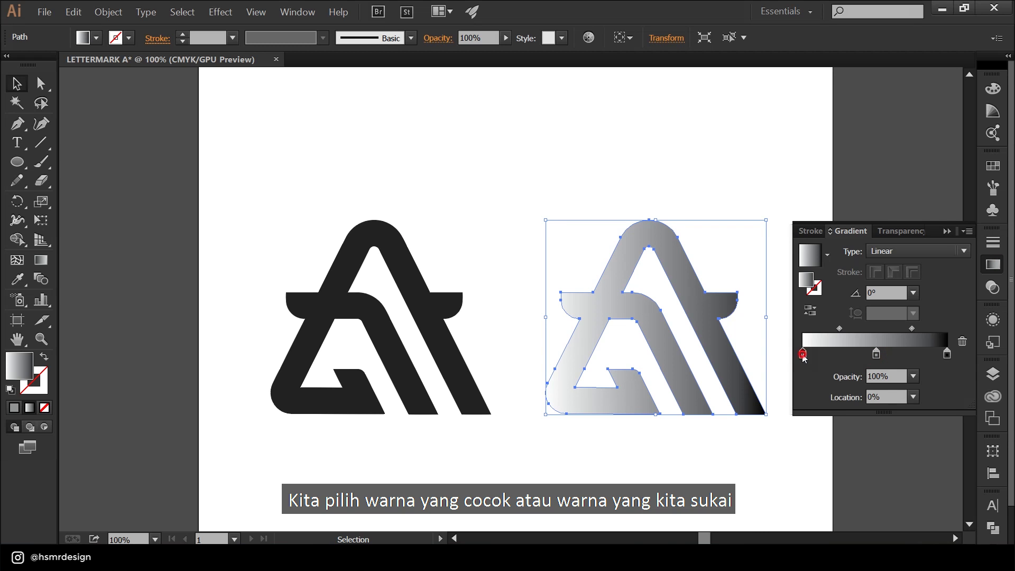
double_click(803, 354)
click(740, 438)
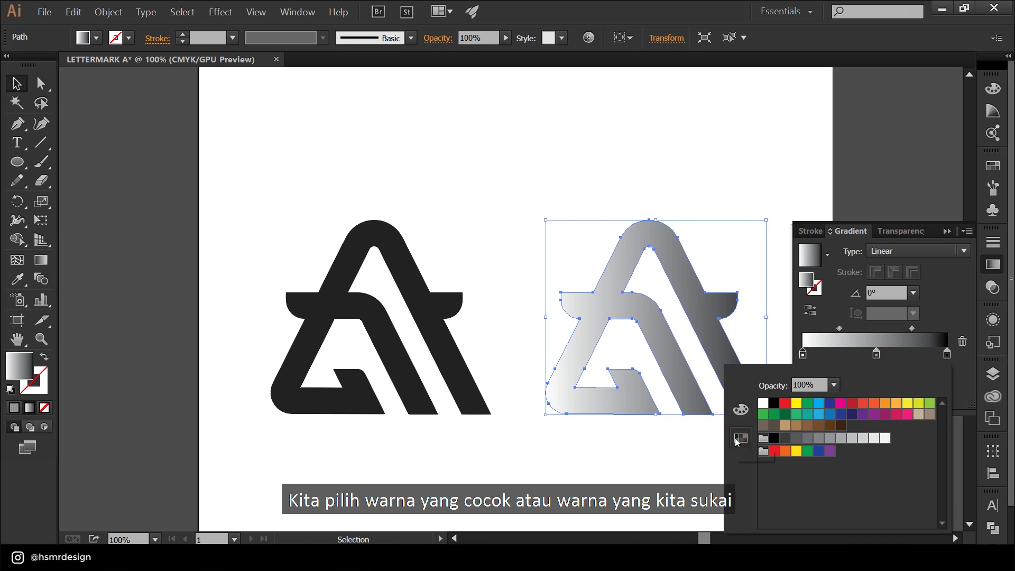
click(863, 403)
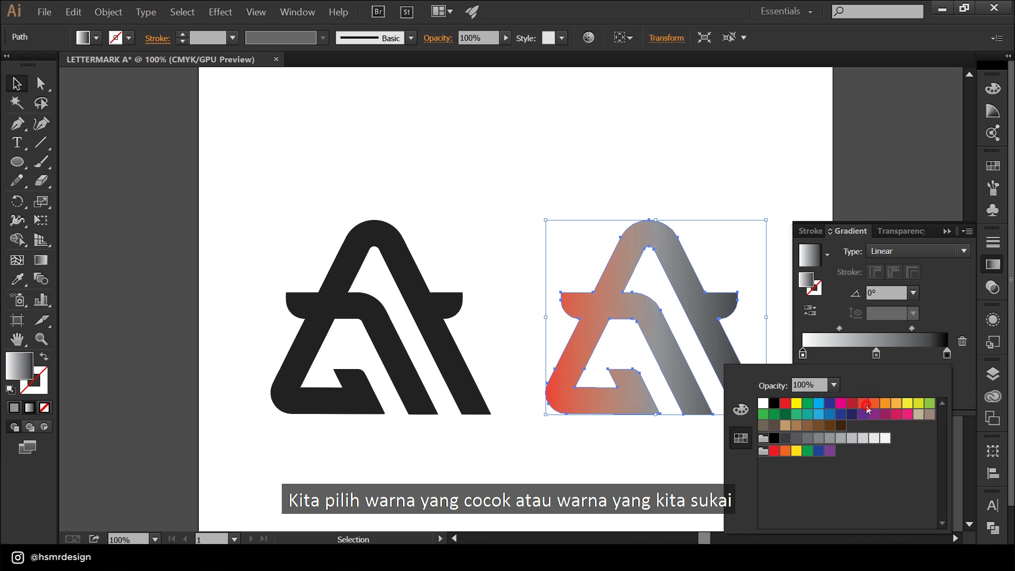
Colour the middle stop magenta and the right end stop purple
click(876, 353)
double_click(876, 353)
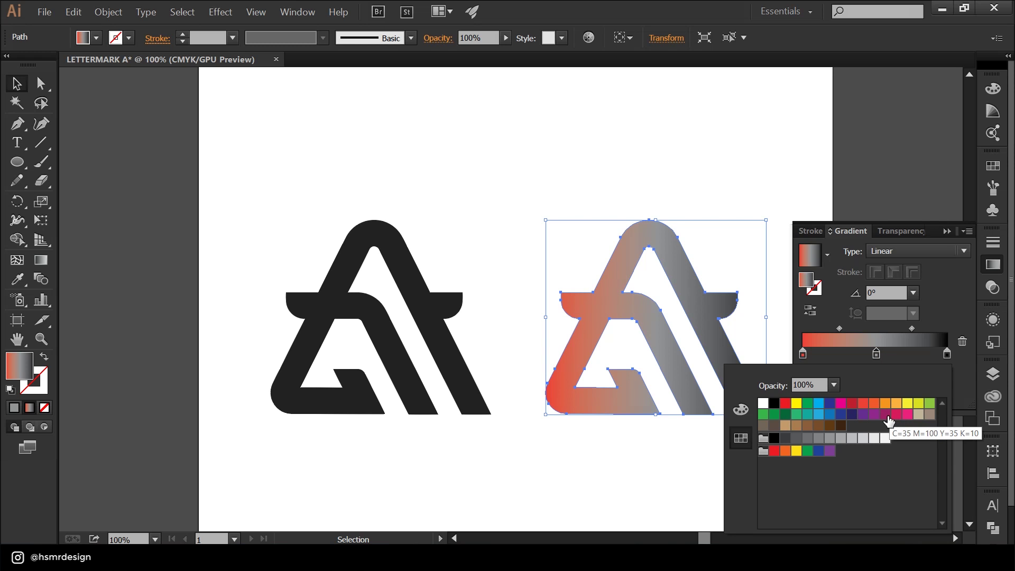
click(896, 415)
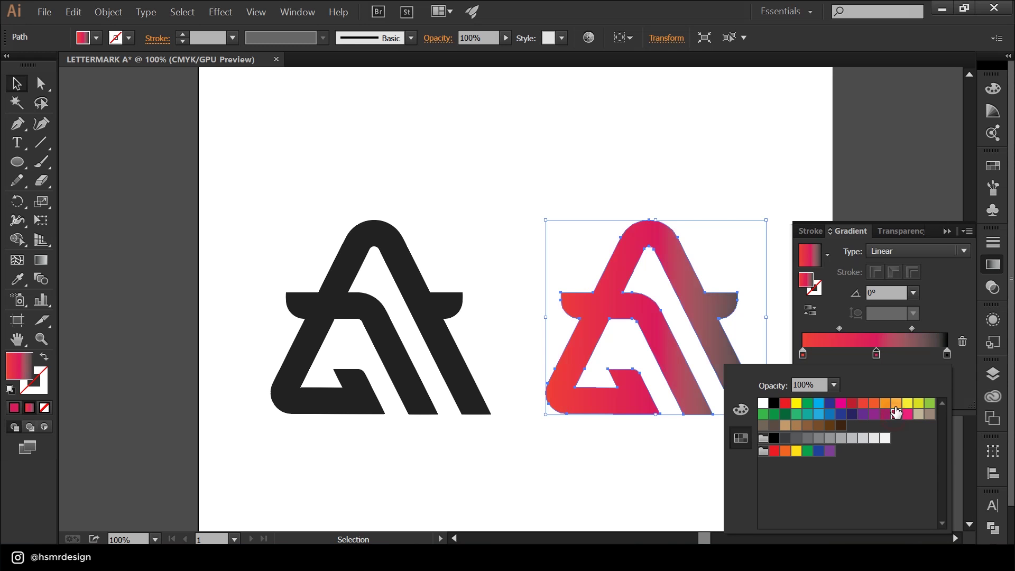
click(947, 359)
double_click(947, 359)
click(864, 415)
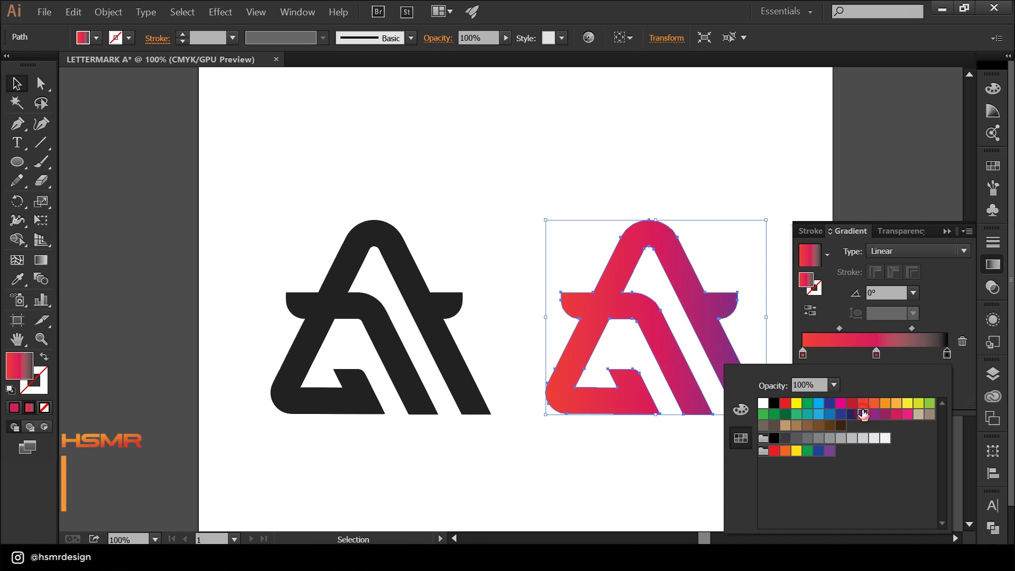
Raise the middle stop's CMYK cyan from 10 to about 19, then reselect the right A
click(898, 361)
double_click(876, 353)
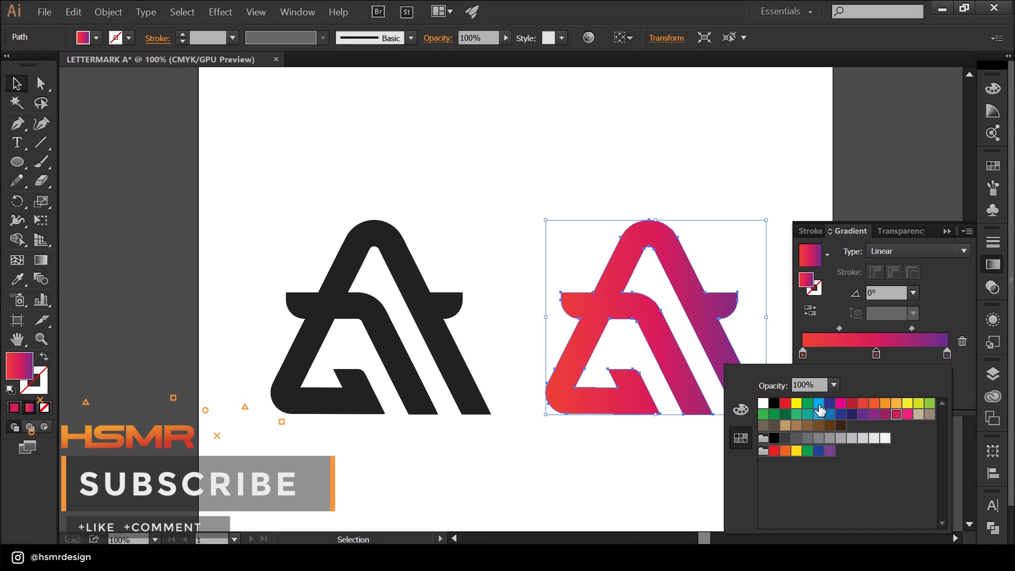
click(741, 409)
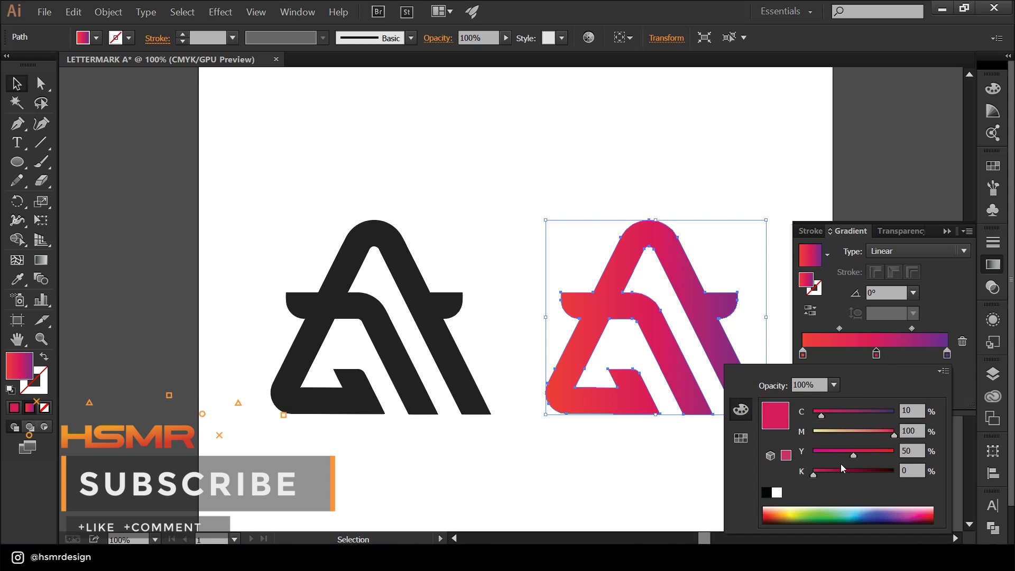
drag(824, 417, 832, 415)
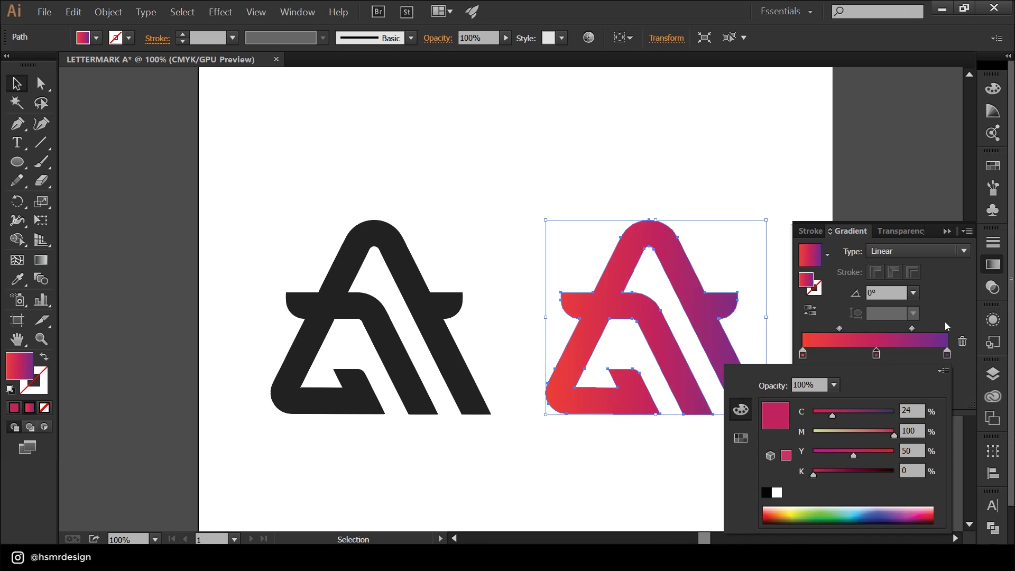
drag(832, 412, 829, 418)
click(943, 311)
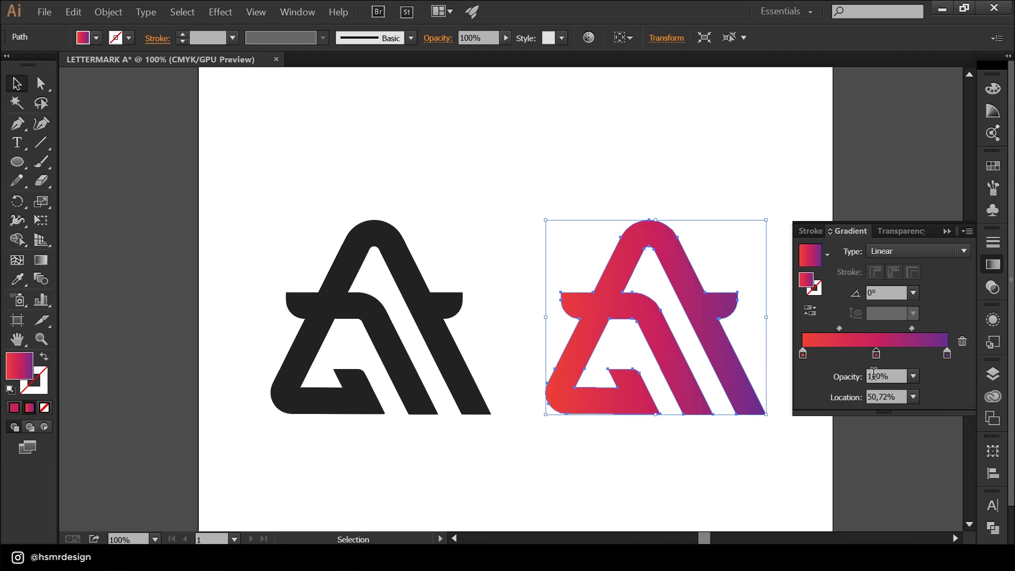
click(946, 231)
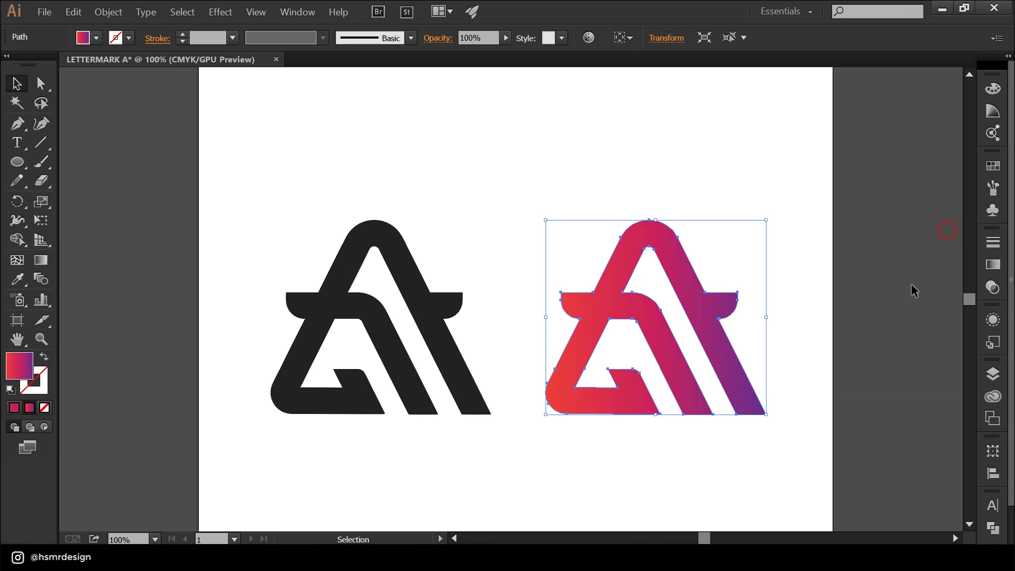
click(845, 304)
drag(749, 261, 570, 420)
Drag the Gradient Tool diagonally across the right A: purple at lower left, red at top right
drag(782, 231, 620, 415)
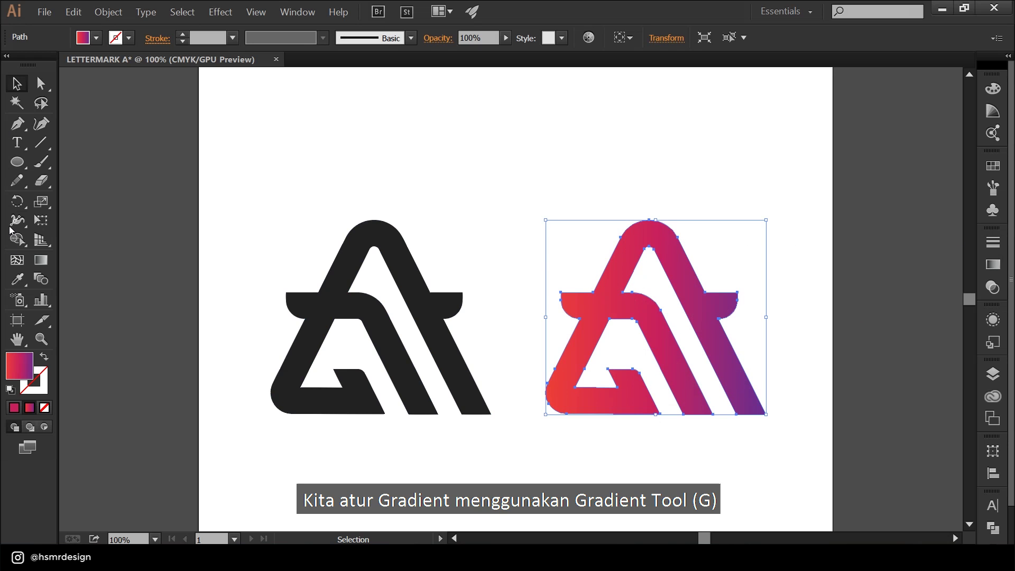
click(40, 262)
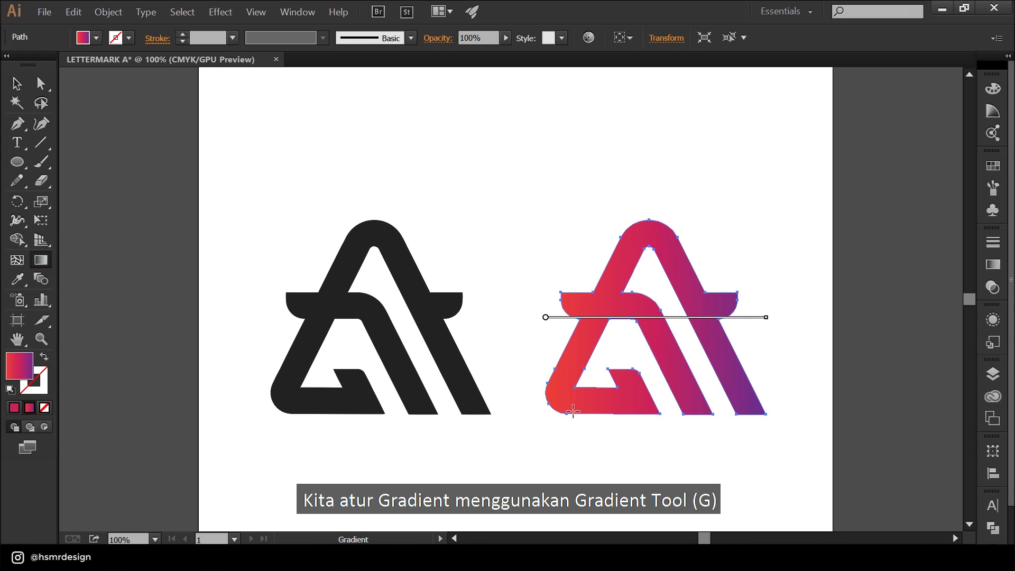
mouse_move(573, 410)
mouse_down()
mouse_move(661, 228)
mouse_move(585, 414)
mouse_up()
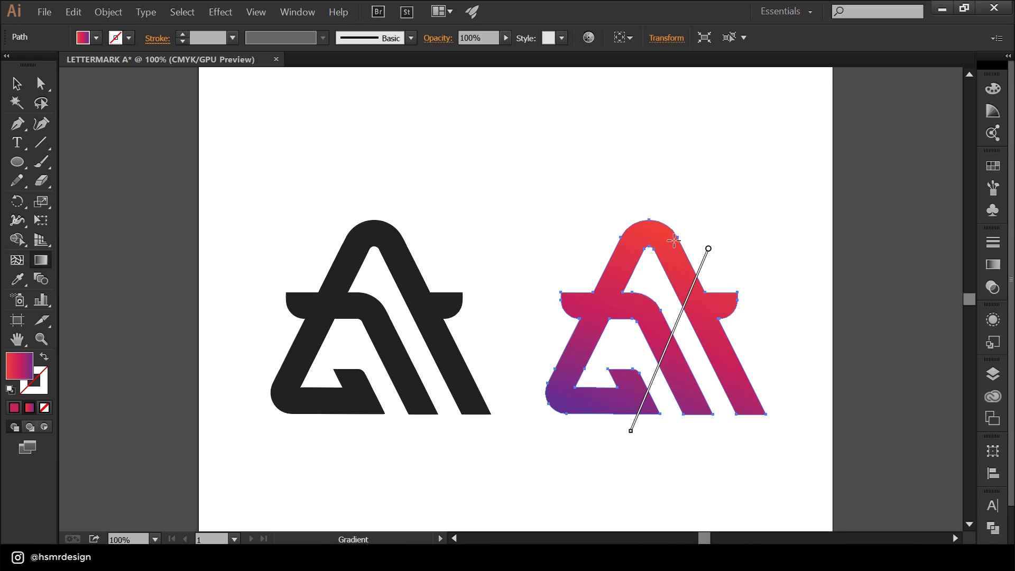
drag(652, 228, 619, 407)
drag(663, 236, 610, 437)
drag(672, 210, 597, 448)
drag(704, 220, 632, 446)
drag(690, 220, 576, 433)
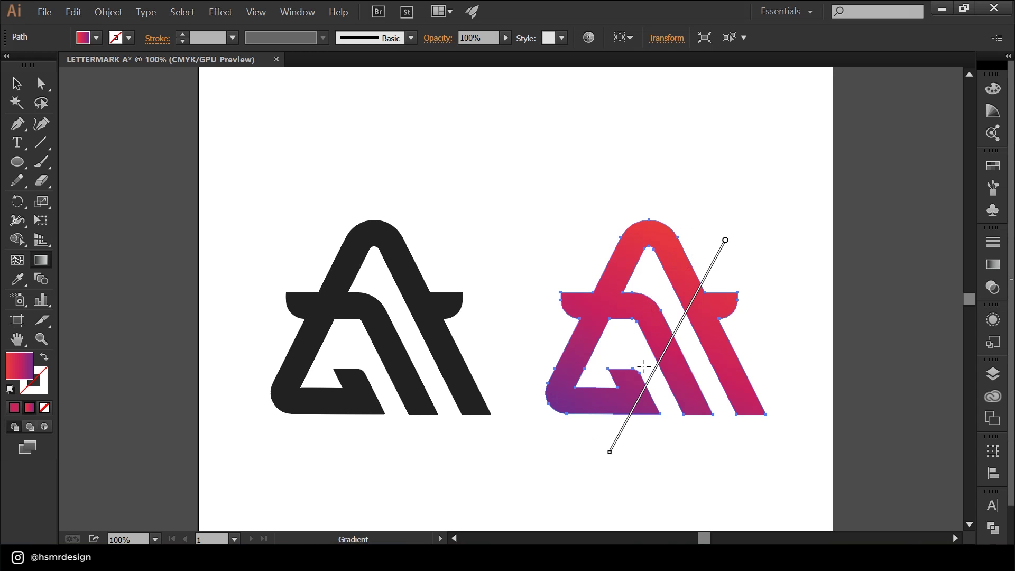
click(16, 83)
click(476, 120)
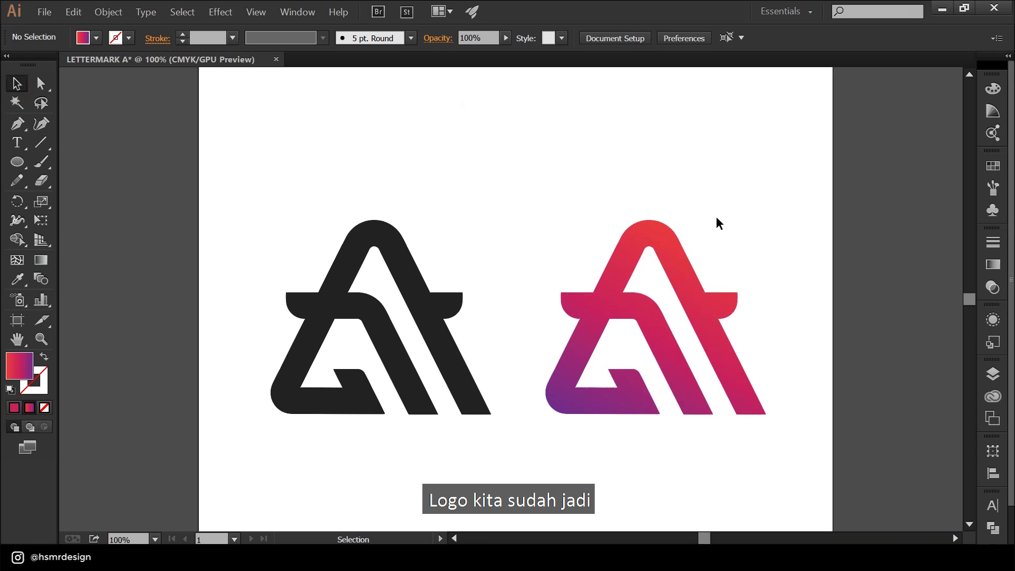